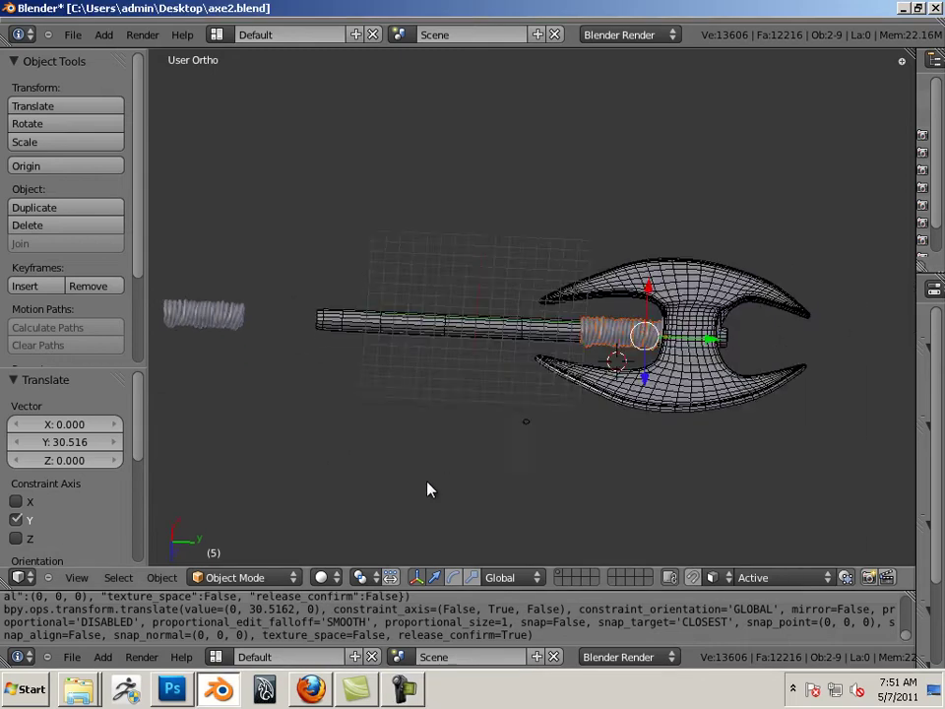
- Select the two detached rope coils beyond the free end of the handle and examine them up close
{"action": "scroll", "coordinate": [629, 475], "scroll_direction": "up", "scroll_amount": 6}
{"action": "middle_click_drag", "start_coordinate": [651, 460], "coordinate": [613, 460], "text": "shift"}
{"action": "scroll", "coordinate": [392, 399], "scroll_direction": "down", "scroll_amount": 4}
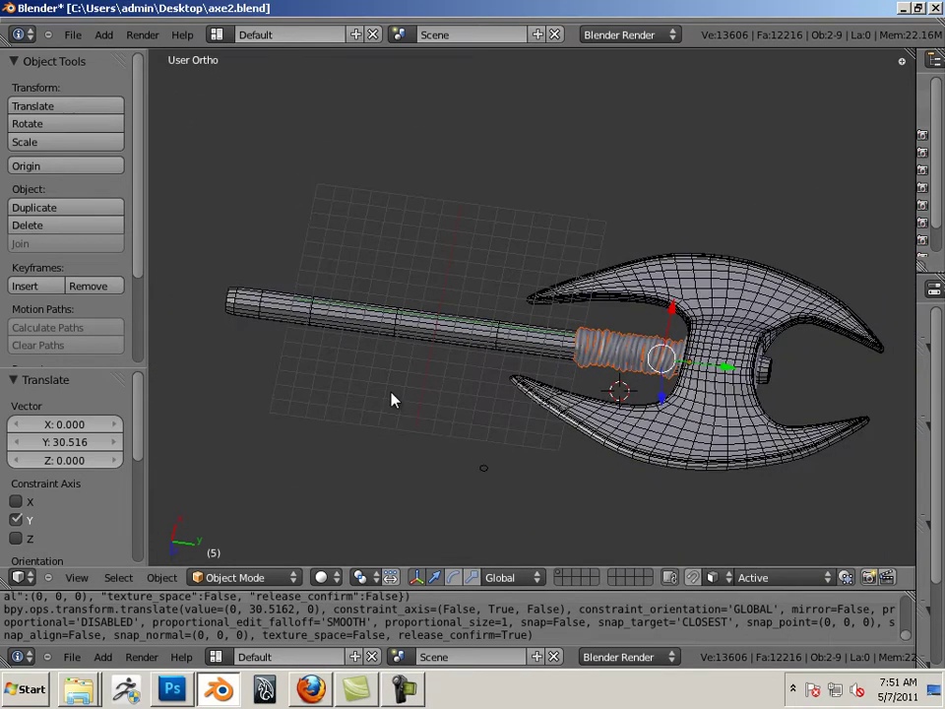
{"action": "middle_click_drag", "start_coordinate": [392, 393], "coordinate": [756, 462], "text": "shift"}
{"action": "middle_click_drag", "start_coordinate": [591, 431], "coordinate": [541, 374]}
{"action": "scroll", "coordinate": [521, 346], "scroll_direction": "up", "scroll_amount": 2}
{"action": "key", "text": "ctrl+z"}
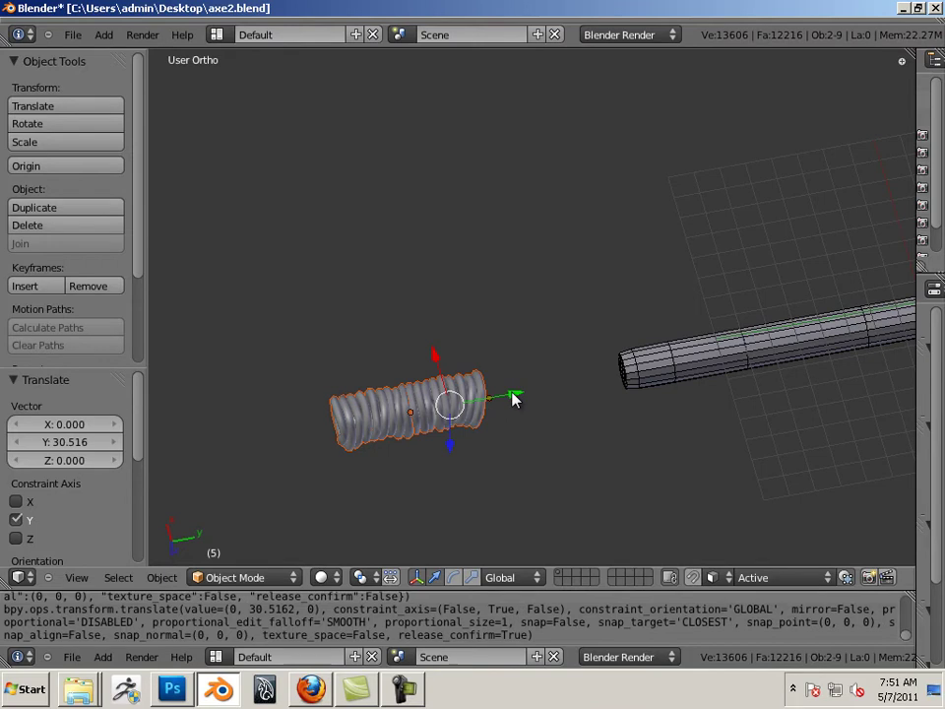
{"action": "middle_click_drag", "start_coordinate": [689, 438], "coordinate": [494, 316]}
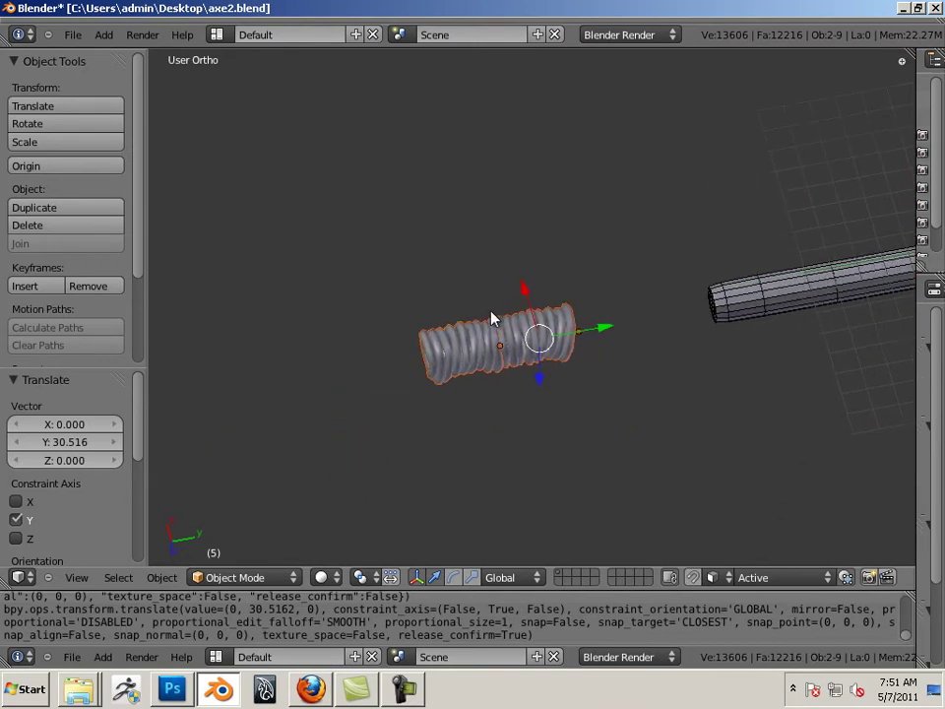
{"action": "scroll", "coordinate": [602, 409], "scroll_direction": "up", "scroll_amount": 4}
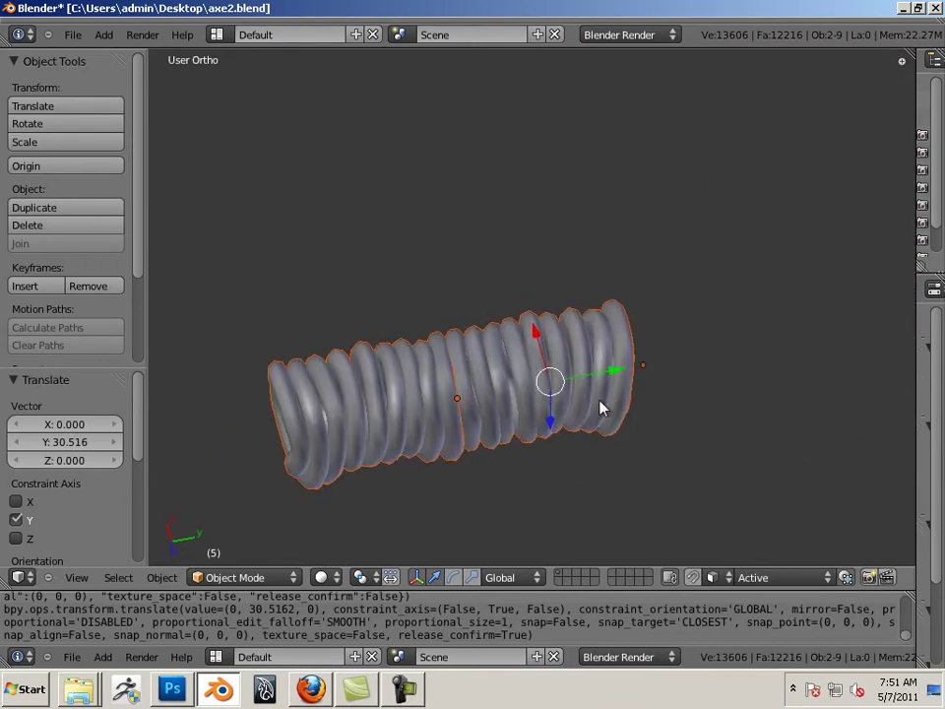
- Move both detached rope coils together by 0.661 along the Y axis
{"action": "right_click", "coordinate": [477, 400]}
{"action": "key", "text": "Tab"}
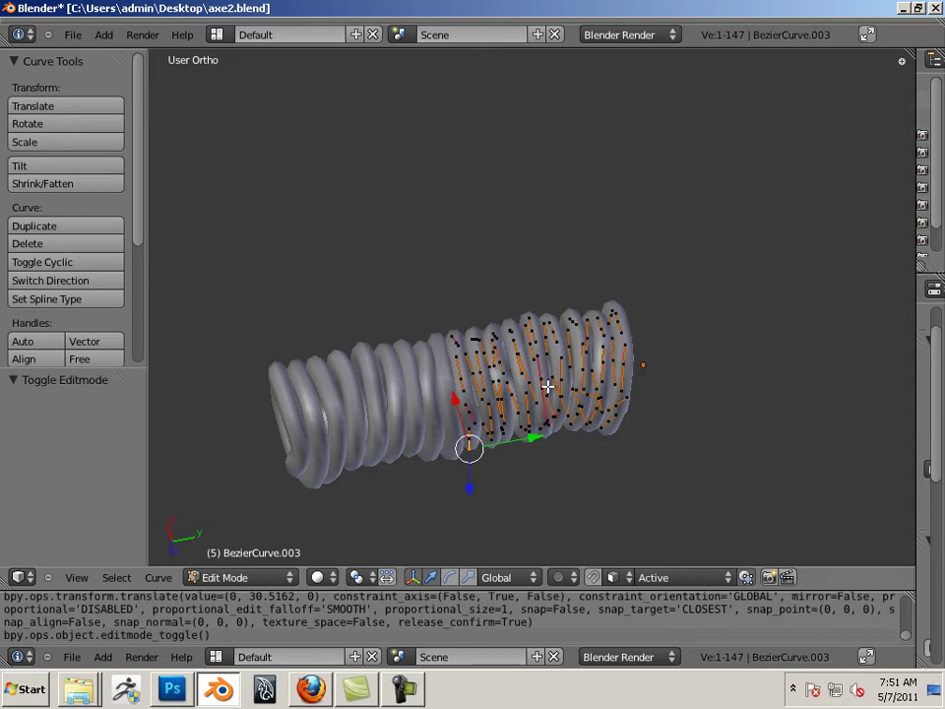
{"action": "key", "text": "Tab"}
{"action": "key", "text": "b"}
{"action": "left_click_drag", "start_coordinate": [315, 338], "coordinate": [409, 449]}
{"action": "middle_click_drag", "start_coordinate": [628, 471], "coordinate": [844, 414]}
{"action": "key", "text": "g"}
{"action": "key", "text": "y"}
{"action": "left_click", "coordinate": [644, 272]}
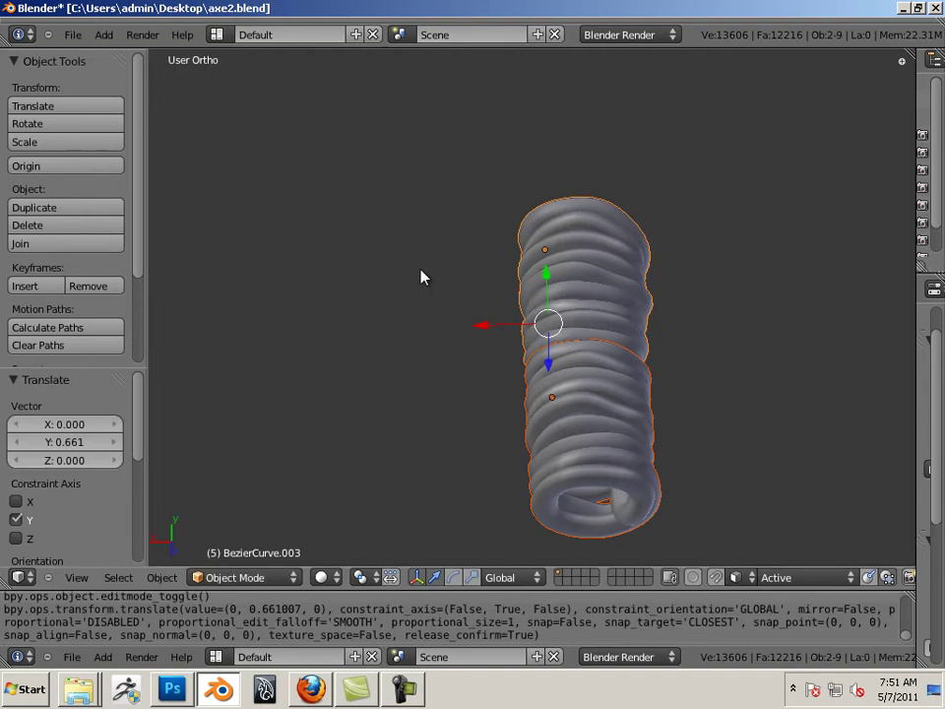
- Turn on wire display for the handle's rope coil farther from the axe blade's centre, BezierCurve.001
{"action": "middle_click_drag", "start_coordinate": [422, 271], "coordinate": [809, 290]}
{"action": "scroll", "coordinate": [399, 315], "scroll_direction": "down", "scroll_amount": 13}
{"action": "middle_click_drag", "start_coordinate": [399, 314], "coordinate": [617, 359]}
{"action": "scroll", "coordinate": [656, 381], "scroll_direction": "up", "scroll_amount": 8}
{"action": "middle_click_drag", "start_coordinate": [699, 401], "coordinate": [533, 237]}
{"action": "middle_click_drag", "start_coordinate": [591, 286], "coordinate": [693, 320], "text": "ctrl"}
{"action": "right_click", "coordinate": [695, 326]}
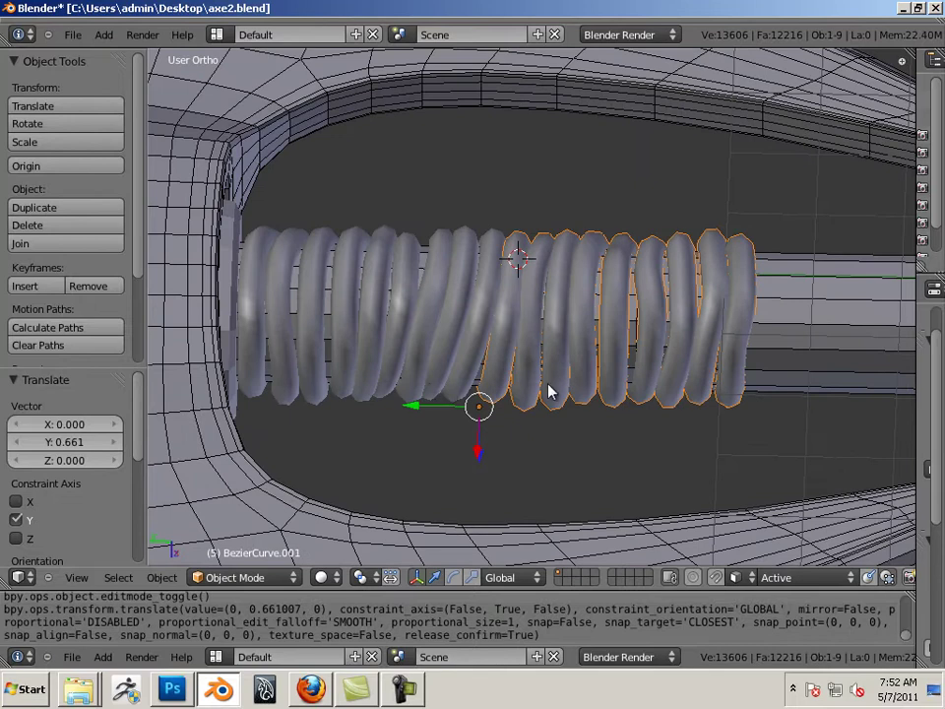
{"action": "right_click", "coordinate": [394, 380], "text": "shift"}
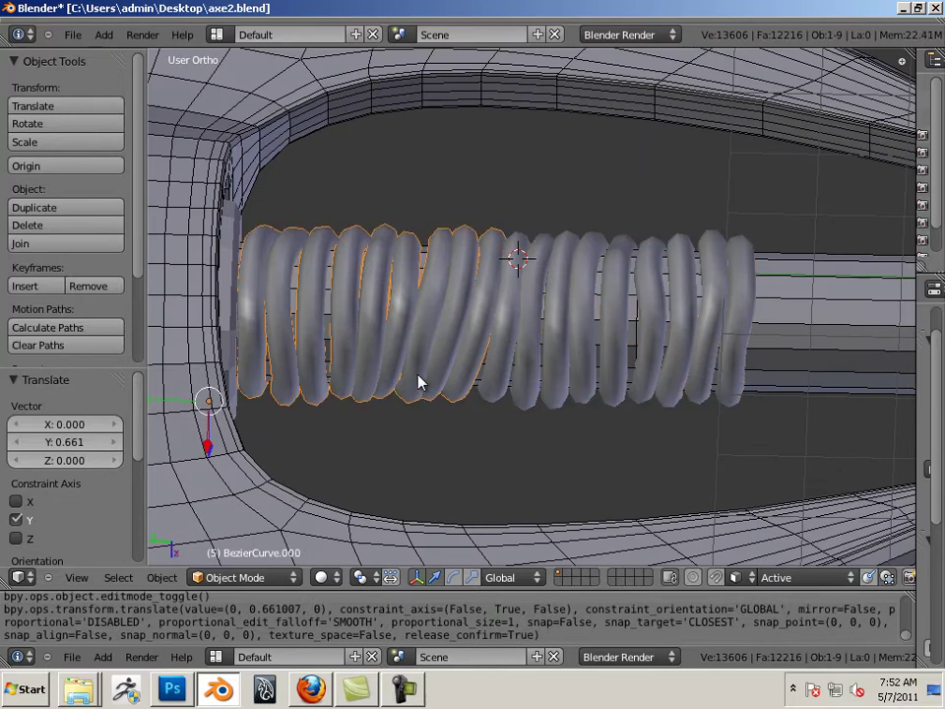
{"action": "right_click", "coordinate": [537, 386]}
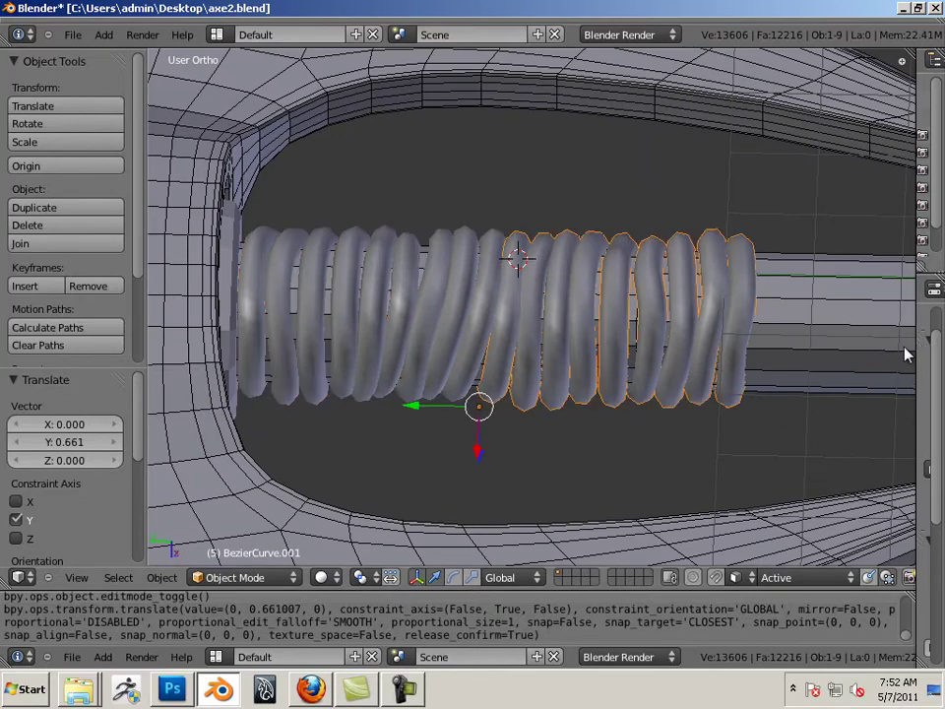
{"action": "left_click_drag", "start_coordinate": [917, 348], "coordinate": [695, 348]}
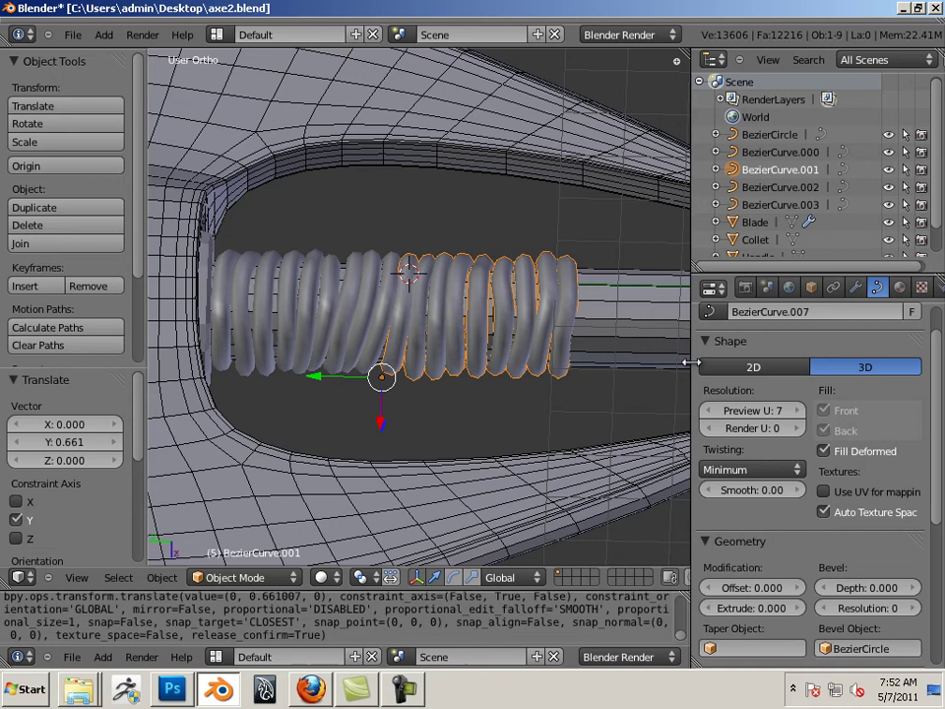
{"action": "left_click", "coordinate": [813, 288]}
{"action": "left_click", "coordinate": [708, 559]}
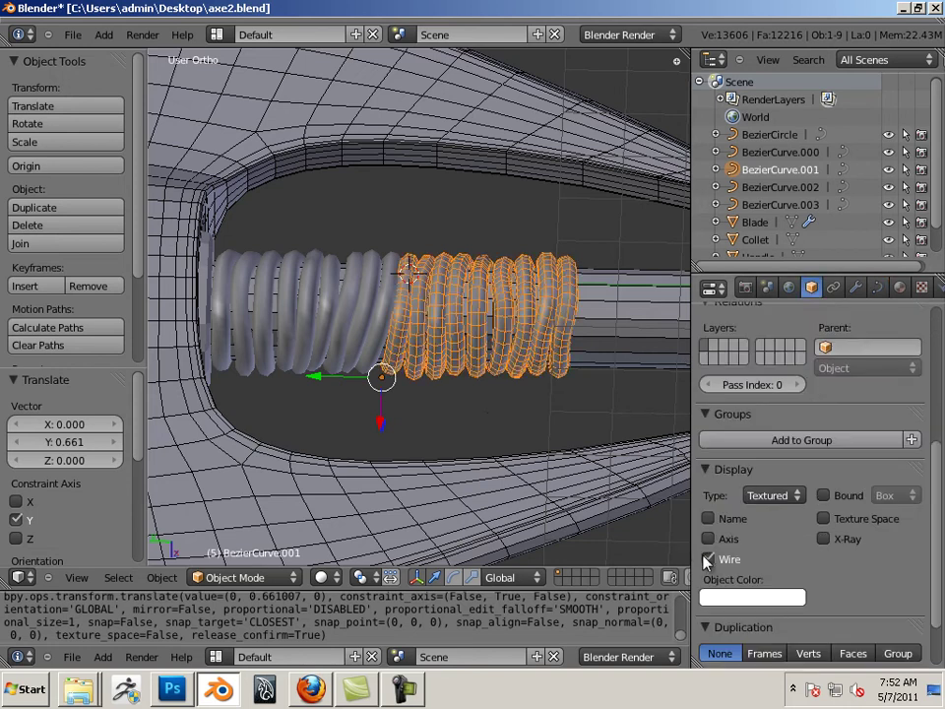
- Turn on wire display for the rope coil next to the axe blade's centre, BezierCurve.000
{"action": "right_click", "coordinate": [327, 348]}
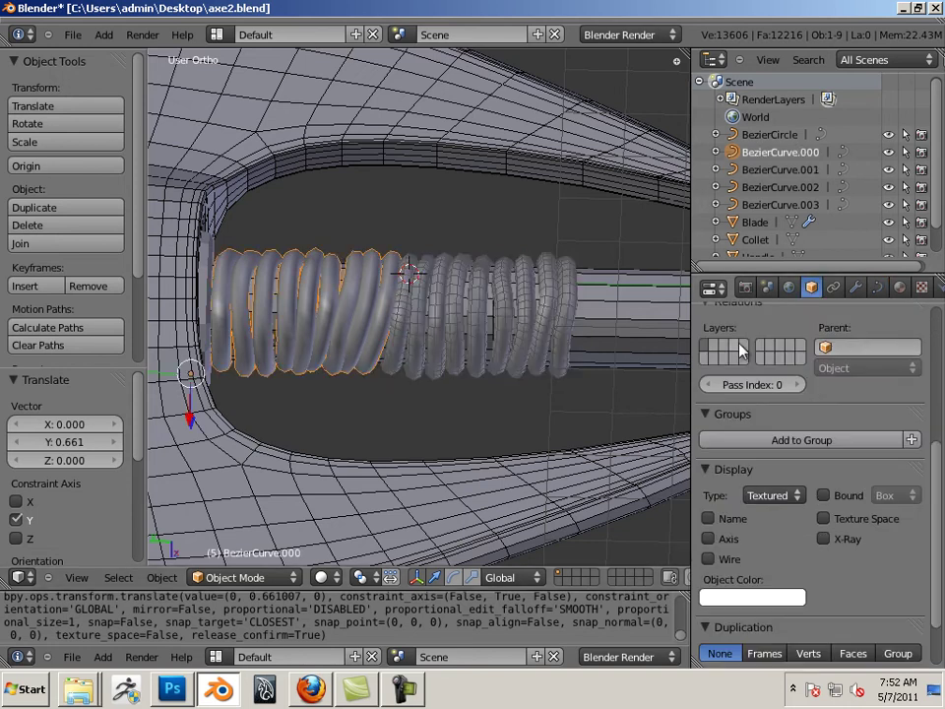
{"action": "left_click", "coordinate": [710, 559]}
{"action": "scroll", "coordinate": [476, 384], "scroll_direction": "up", "scroll_amount": 3}
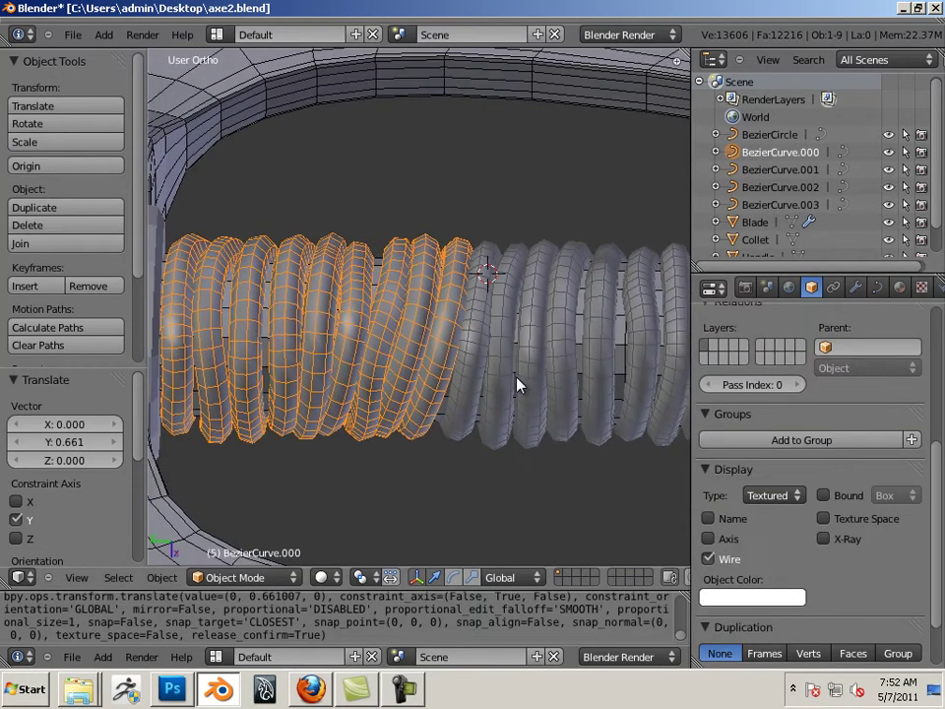
{"action": "middle_click_drag", "start_coordinate": [518, 384], "coordinate": [492, 384], "text": "shift"}
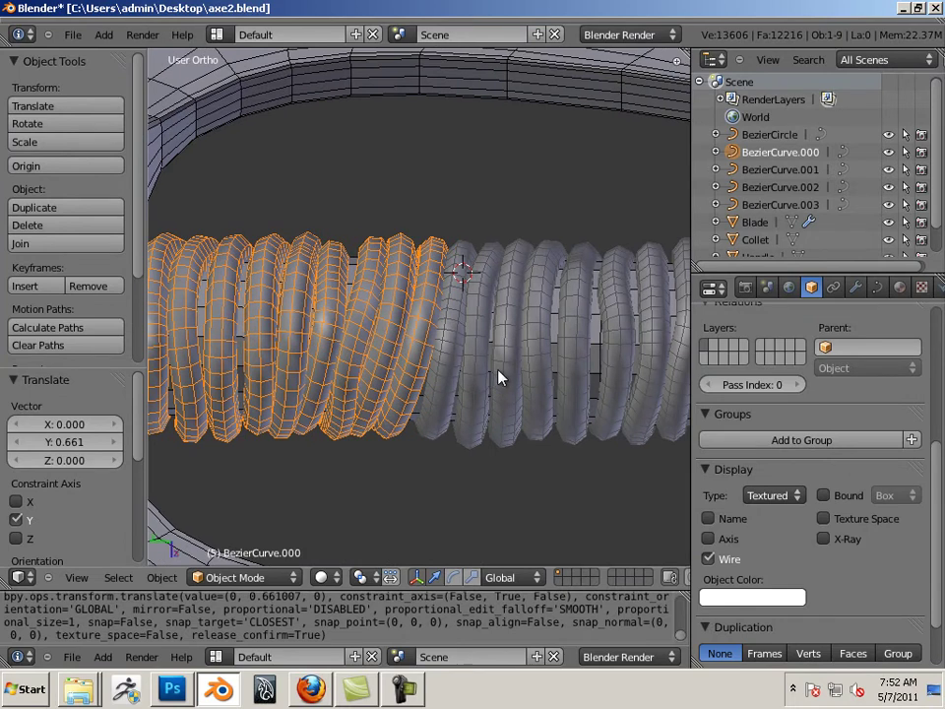
- Reduce the preview U resolution of the rope coil next to the blade's centre to 2
{"action": "left_click", "coordinate": [877, 287]}
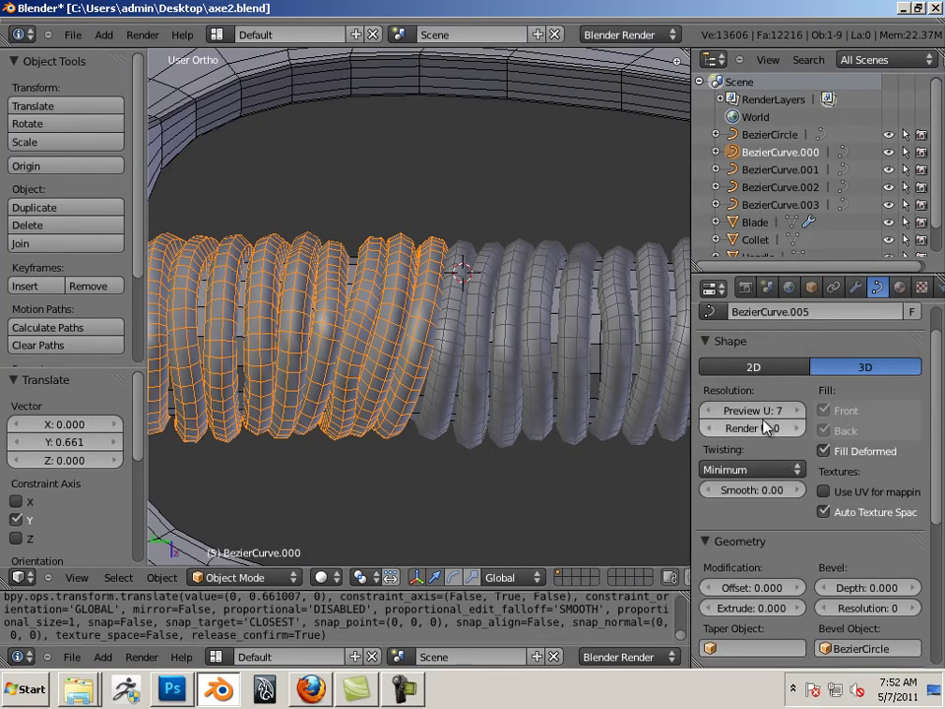
{"action": "left_click", "coordinate": [711, 412]}
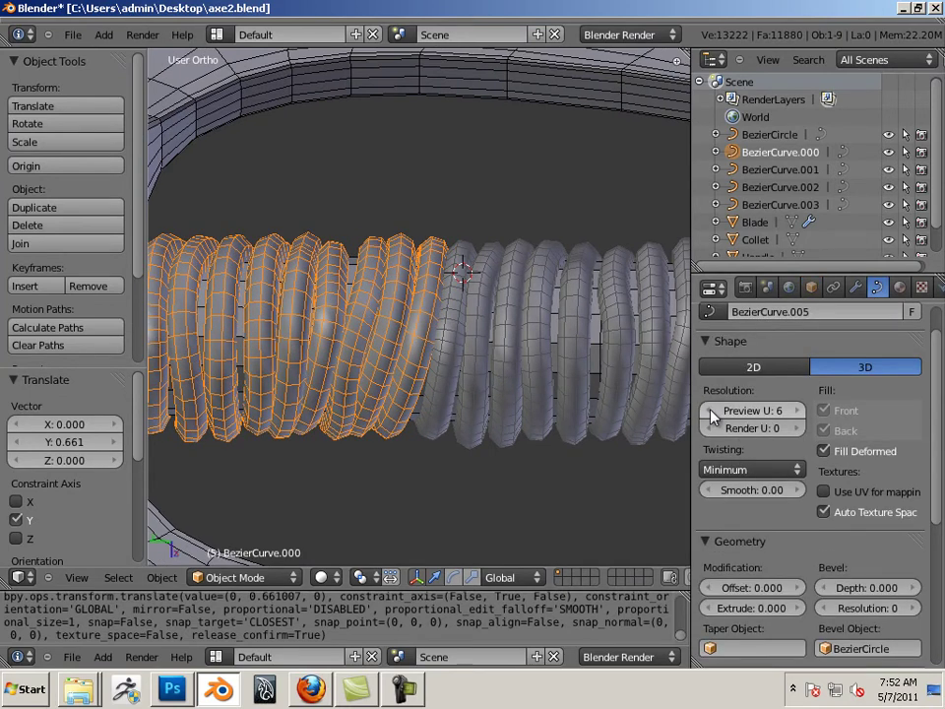
{"action": "left_click", "coordinate": [711, 413]}
{"action": "left_click", "coordinate": [711, 413]}
{"action": "left_click", "coordinate": [711, 413]}
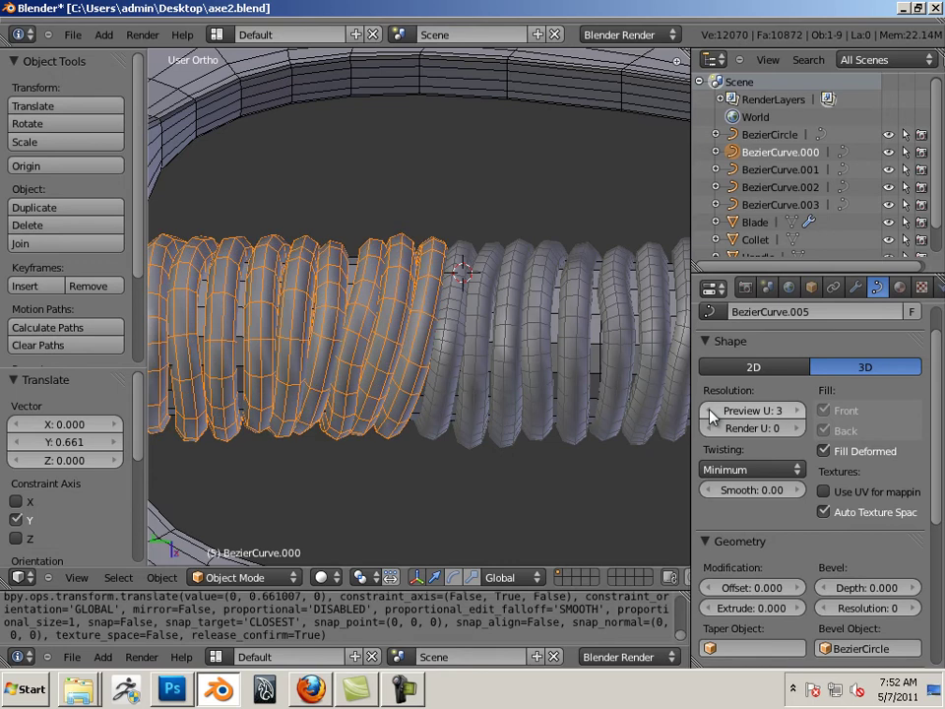
{"action": "left_click", "coordinate": [711, 413]}
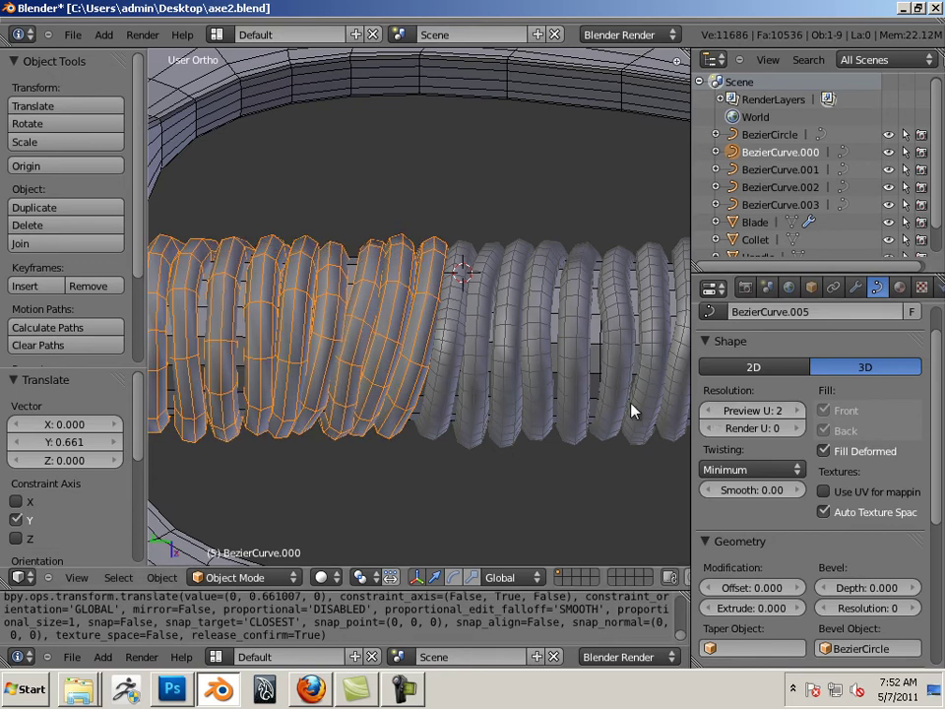
- Reduce the preview U resolution of the adjoining coil, BezierCurve.001, to 2
{"action": "right_click", "coordinate": [587, 430]}
{"action": "right_click", "coordinate": [386, 383]}
{"action": "right_click", "coordinate": [576, 404]}
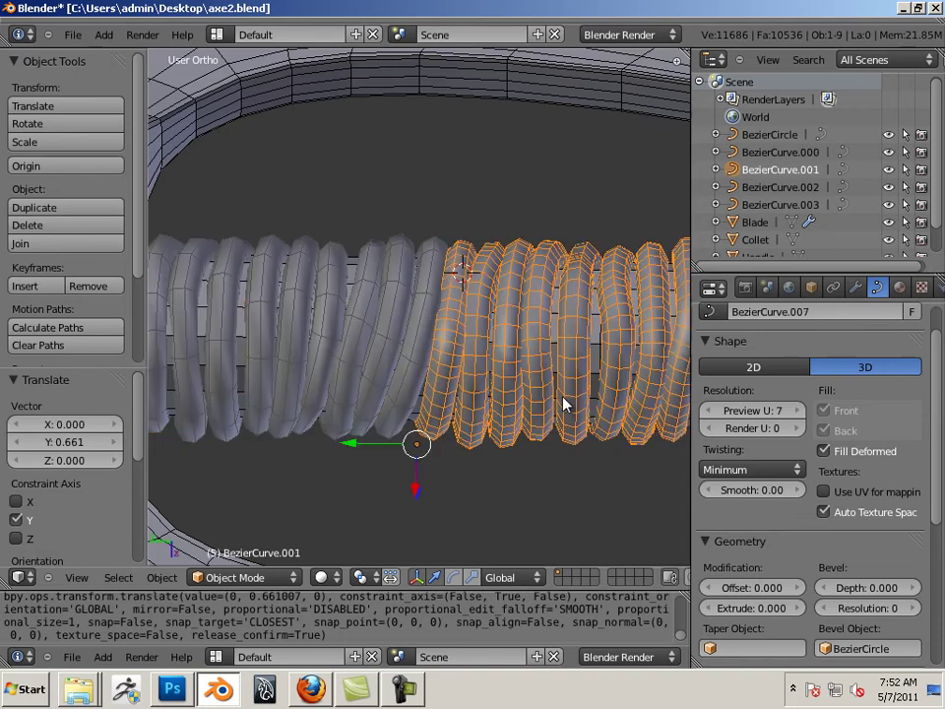
{"action": "left_click", "coordinate": [711, 412]}
{"action": "left_click", "coordinate": [711, 413]}
{"action": "left_click", "coordinate": [711, 412]}
{"action": "left_click", "coordinate": [711, 412]}
{"action": "left_click", "coordinate": [711, 412]}
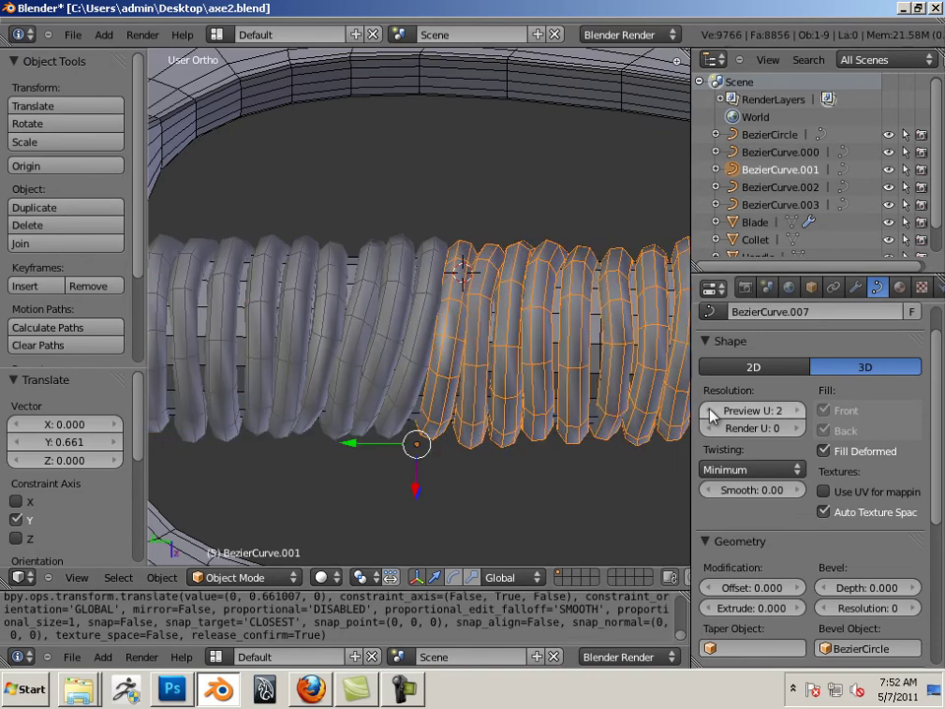
- Try a preview U resolution of 1 on BezierCurve.001 and undo that change
{"action": "scroll", "coordinate": [549, 397], "scroll_direction": "down", "scroll_amount": 3}
{"action": "scroll", "coordinate": [538, 396], "scroll_direction": "down", "scroll_amount": 8}
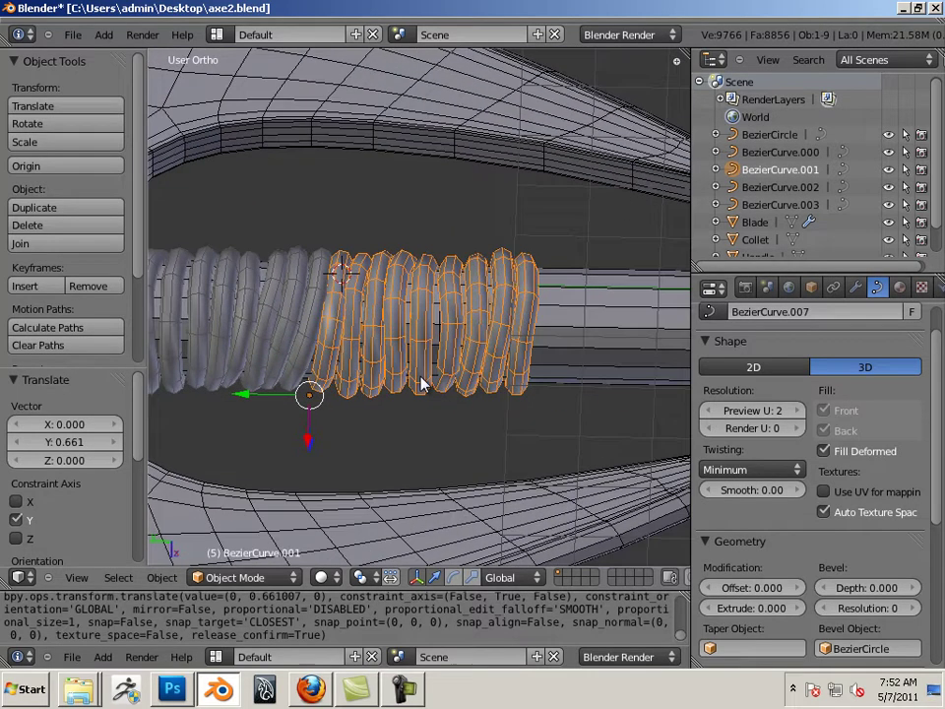
{"action": "middle_click_drag", "start_coordinate": [491, 363], "coordinate": [389, 385]}
{"action": "middle_click_drag", "start_coordinate": [414, 345], "coordinate": [525, 209]}
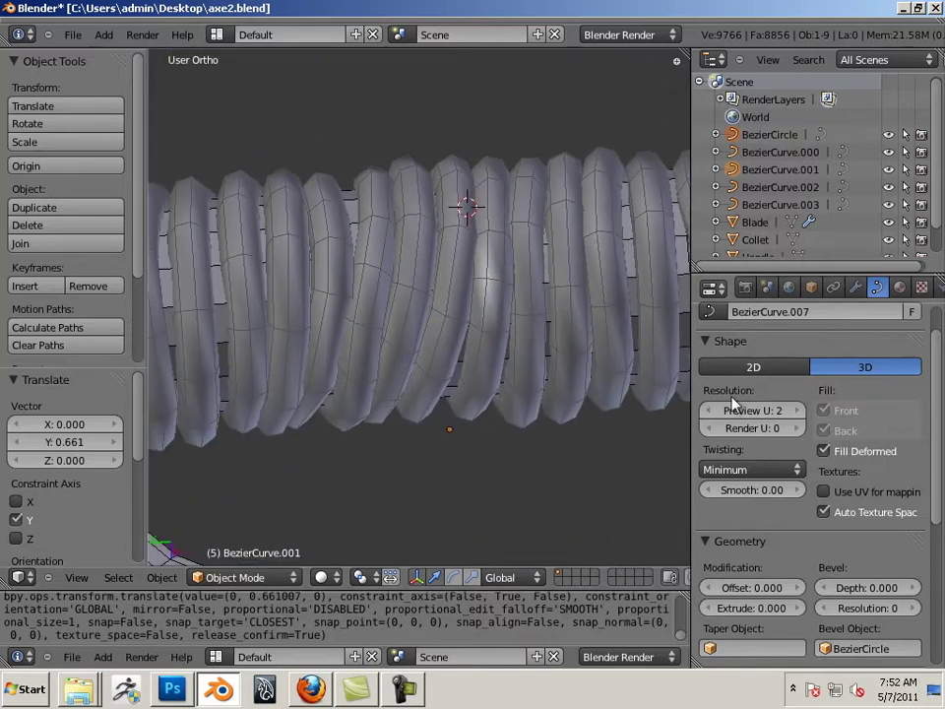
{"action": "left_click", "coordinate": [710, 414]}
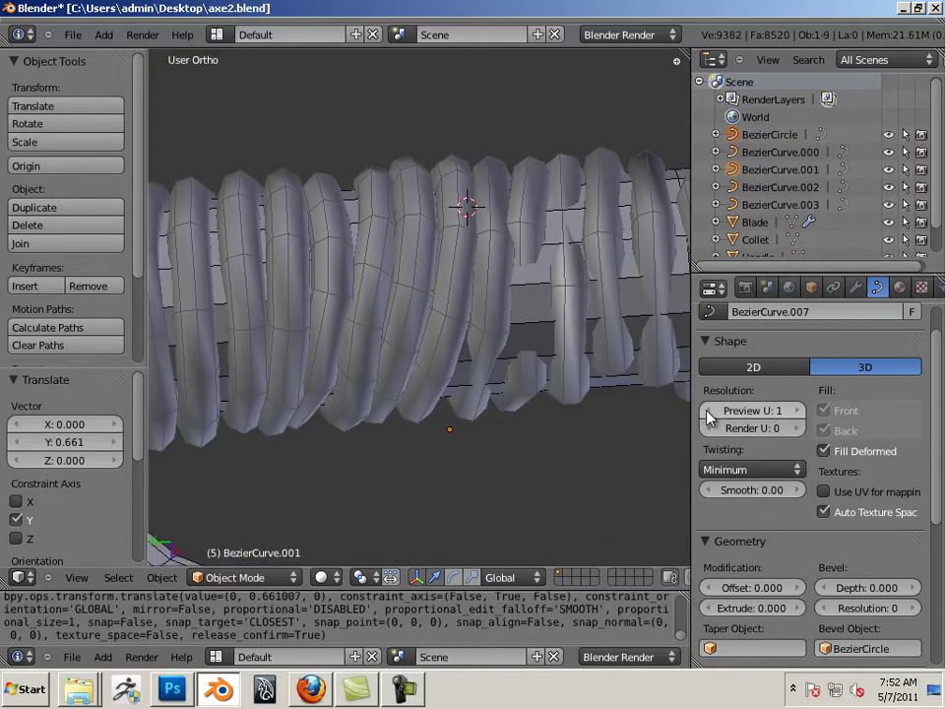
{"action": "key", "text": "ctrl+z"}
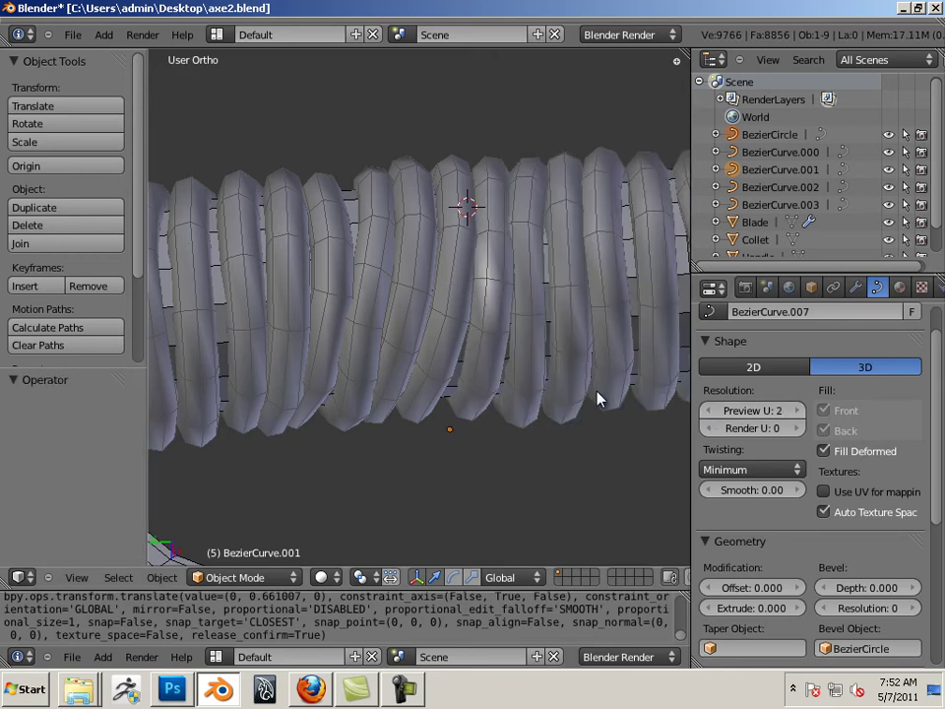
- Convert both rope coils at the axe head from curves to meshes
{"action": "middle_click_drag", "start_coordinate": [579, 386], "coordinate": [493, 375], "text": "shift"}
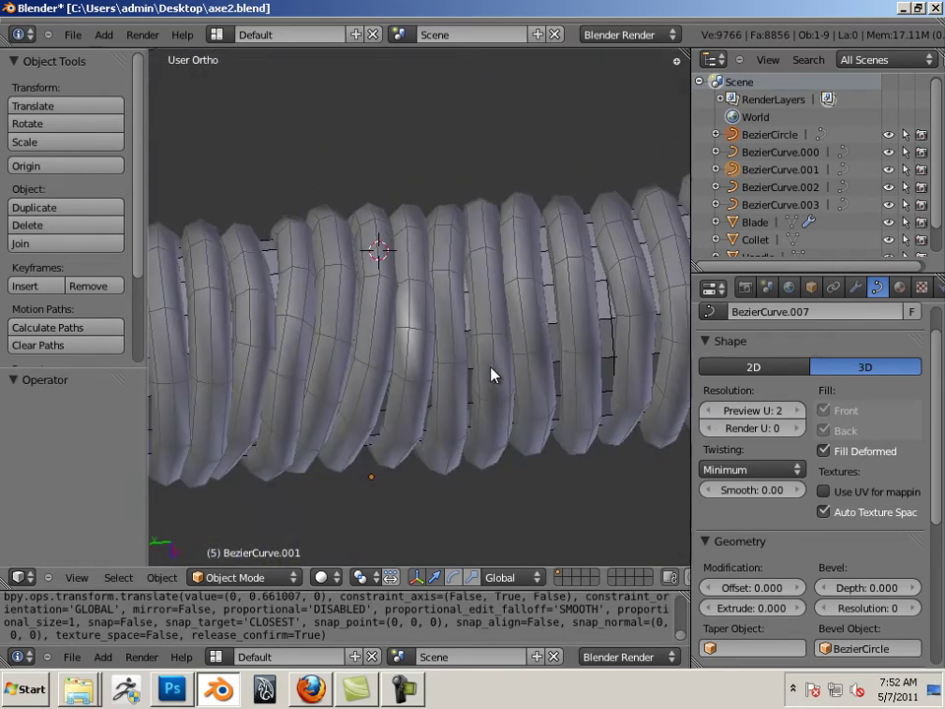
{"action": "scroll", "coordinate": [502, 375], "scroll_direction": "down", "scroll_amount": 4}
{"action": "right_click", "coordinate": [415, 396]}
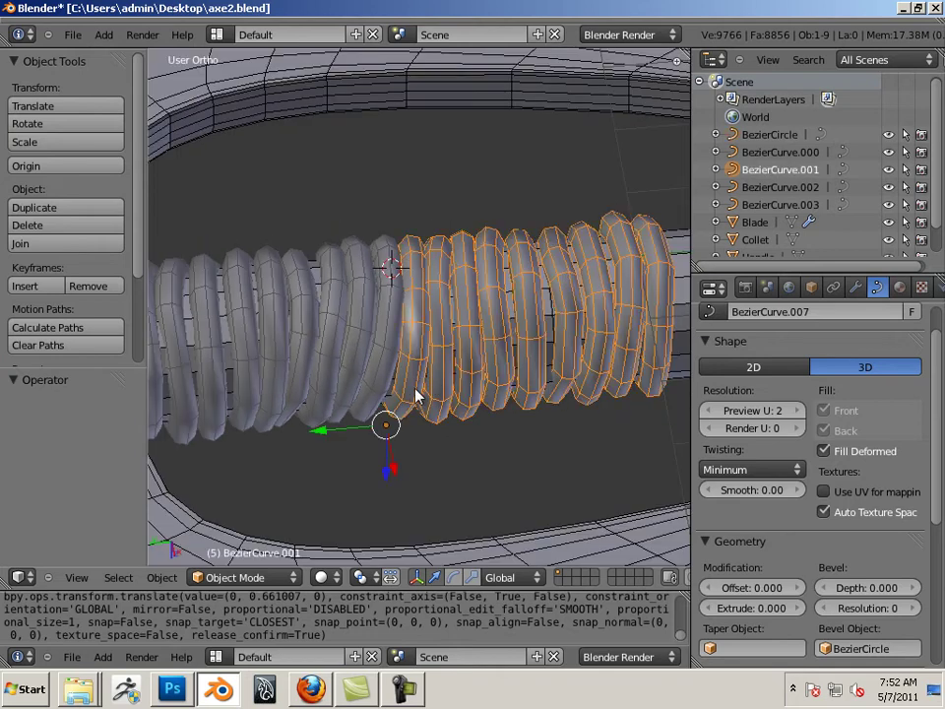
{"action": "right_click", "coordinate": [321, 394], "text": "shift"}
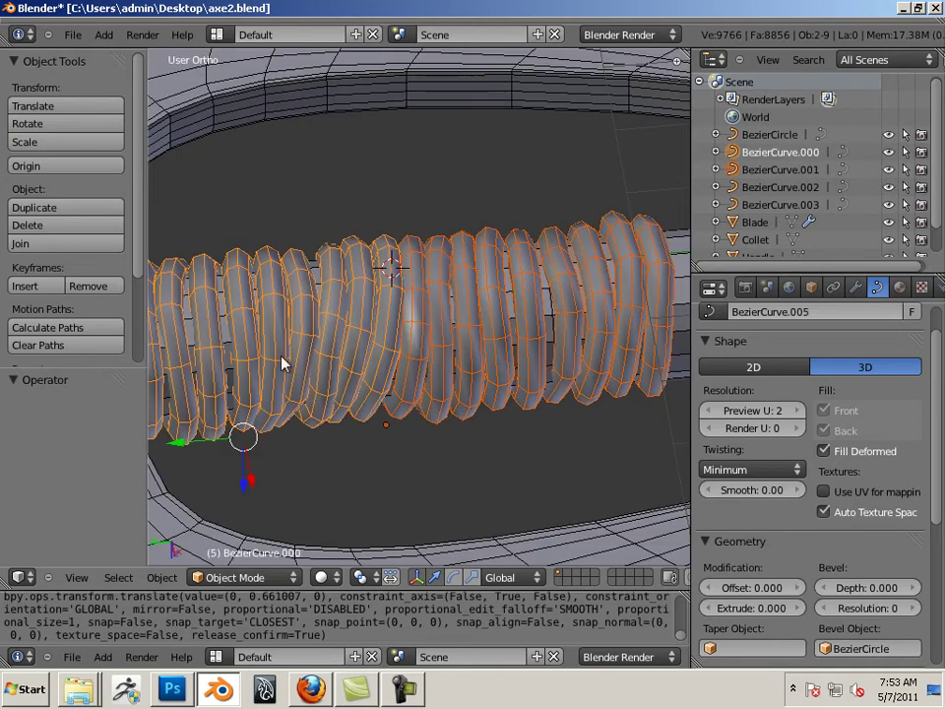
{"action": "left_click", "coordinate": [162, 577]}
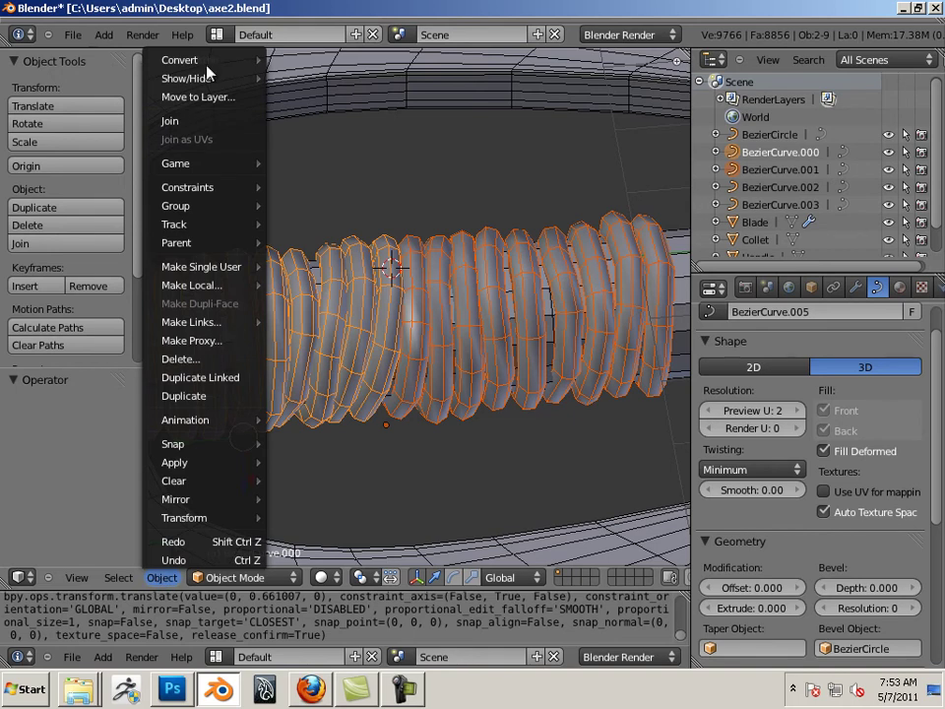
{"action": "mouse_move", "coordinate": [202, 61]}
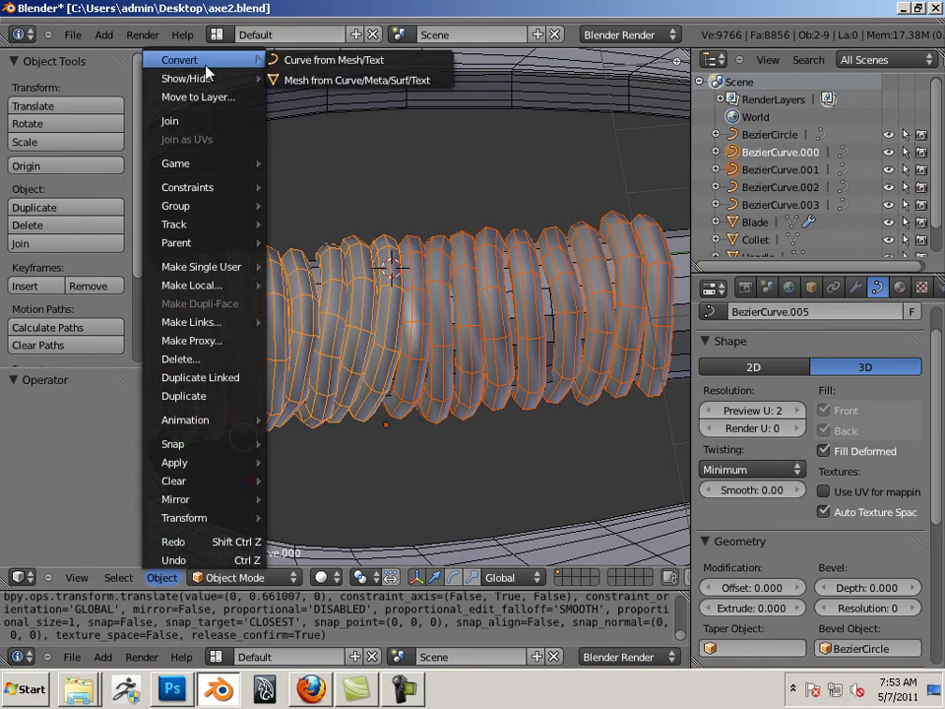
{"action": "left_click", "coordinate": [307, 81]}
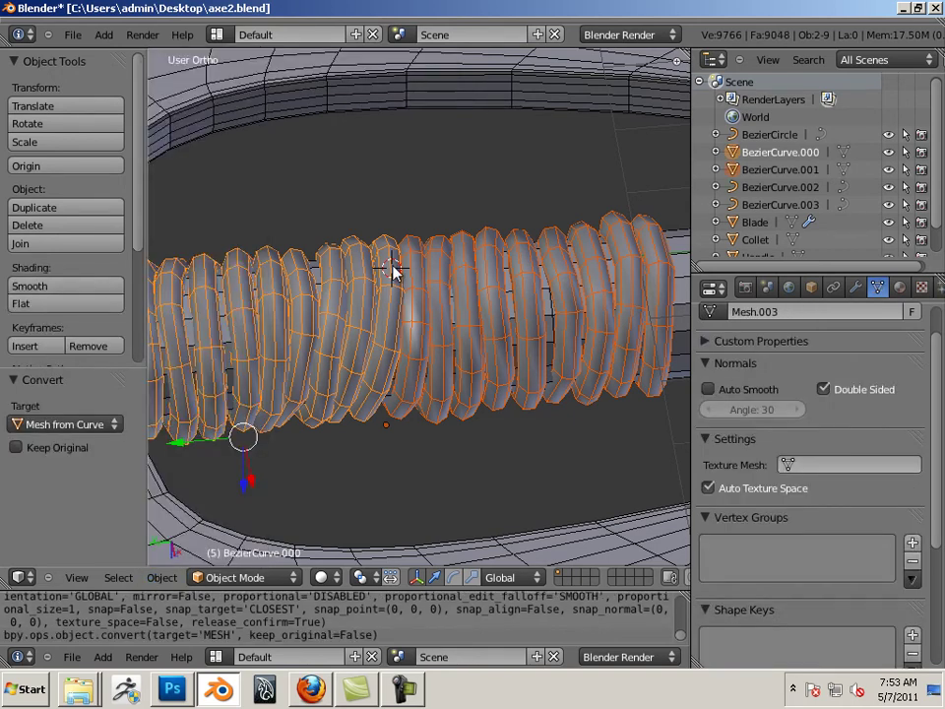
- Inspect the mesh geometry of each converted rope coil in Edit Mode
{"action": "right_click", "coordinate": [412, 416]}
{"action": "key", "text": "Tab"}
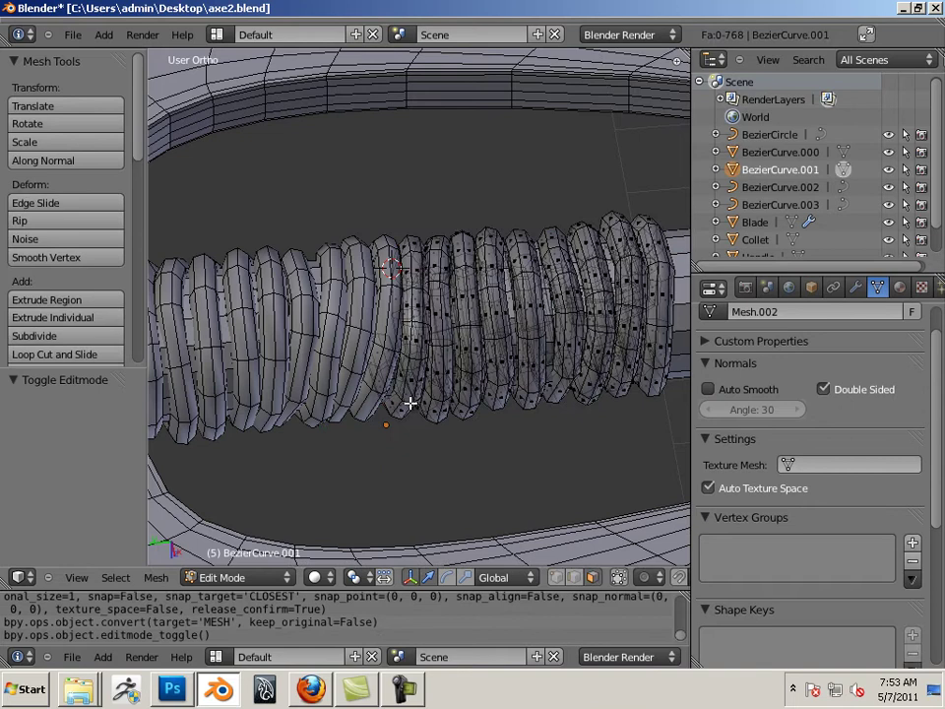
{"action": "key", "text": "Tab"}
{"action": "right_click", "coordinate": [327, 399]}
{"action": "key", "text": "Tab"}
{"action": "key", "text": "Tab"}
{"action": "key", "text": "Tab"}
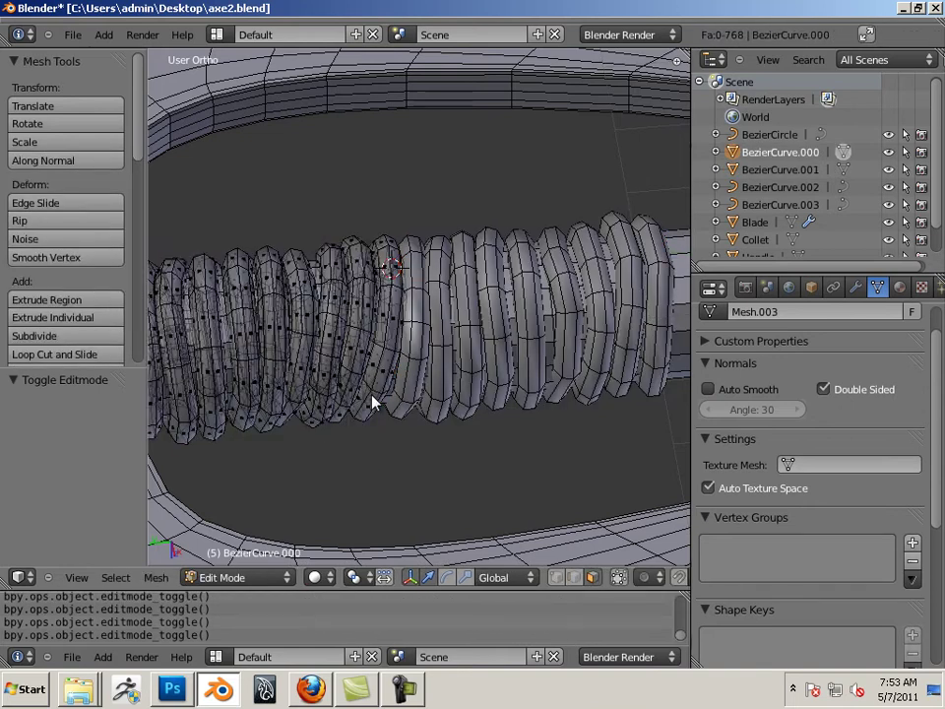
{"action": "key", "text": "Tab"}
{"action": "right_click", "coordinate": [433, 414]}
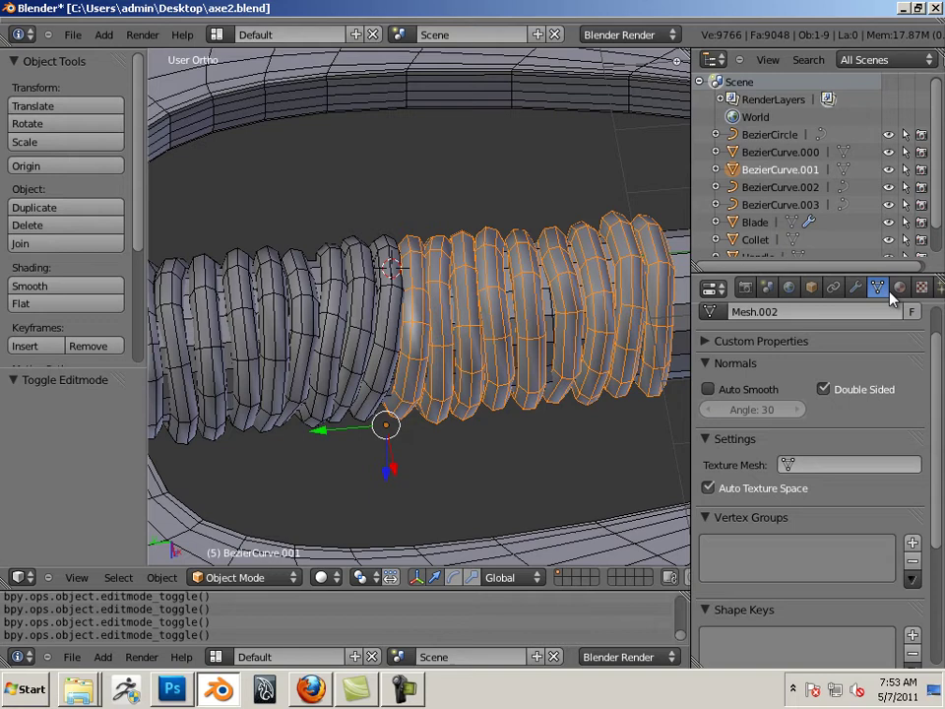
- Select the spare rope curve beyond the handle's end to check that it is still a curve
{"action": "scroll", "coordinate": [549, 303], "scroll_direction": "down", "scroll_amount": 8}
{"action": "middle_click_drag", "start_coordinate": [563, 278], "coordinate": [277, 296], "text": "shift"}
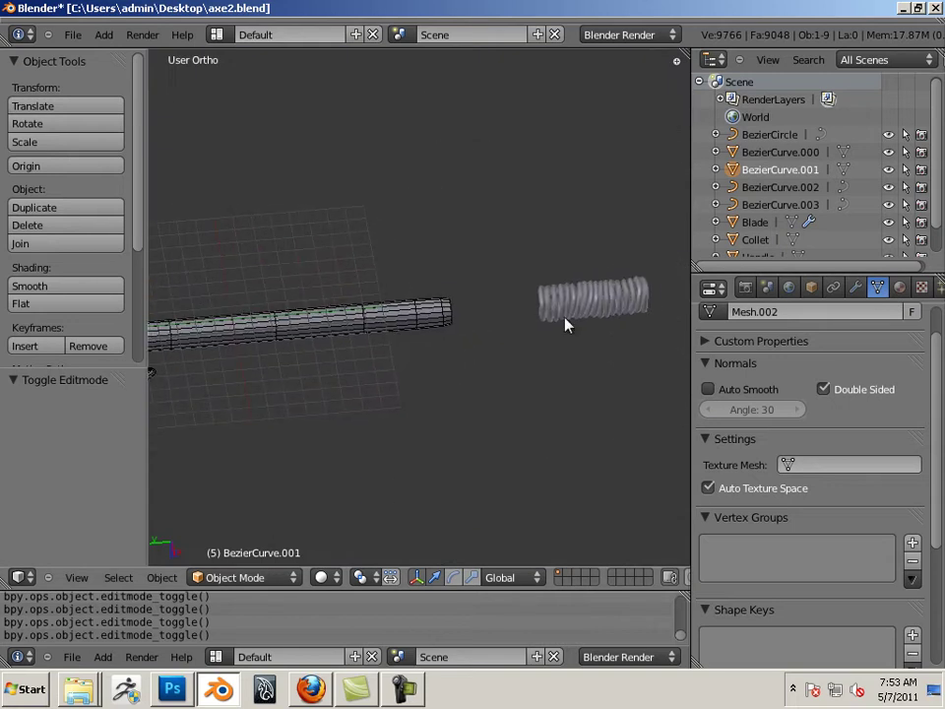
{"action": "right_click", "coordinate": [567, 325]}
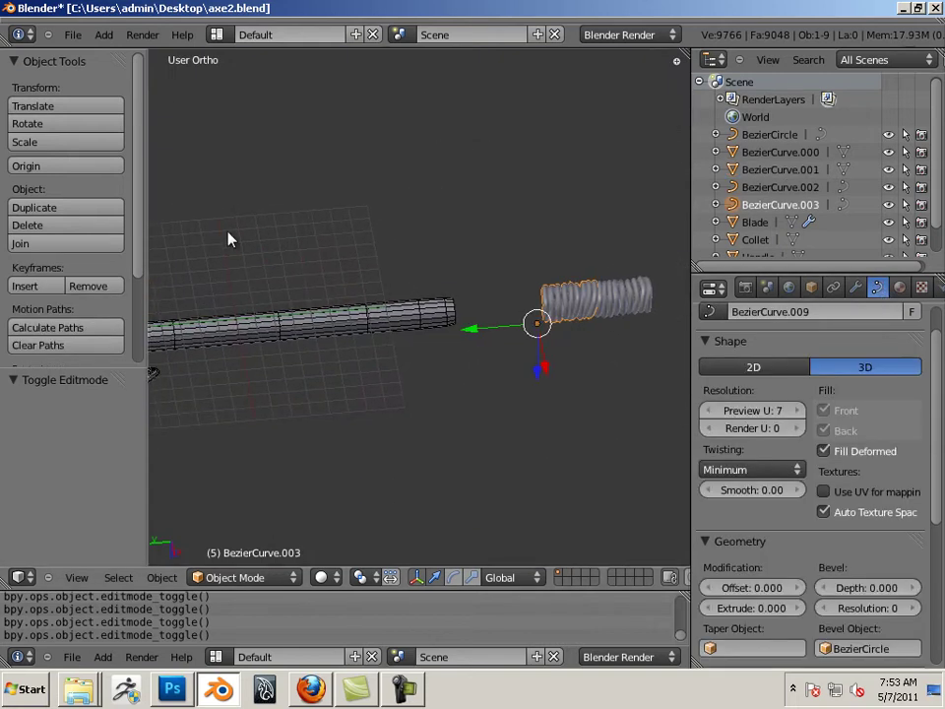
{"action": "scroll", "coordinate": [430, 295], "scroll_direction": "down", "scroll_amount": 4}
{"action": "scroll", "coordinate": [513, 305], "scroll_direction": "up", "scroll_amount": 6}
- Reselect the rope mesh BezierCurve.001 at the axe head and hide the Handle object around the gap between the coils
{"action": "right_click", "coordinate": [407, 293]}
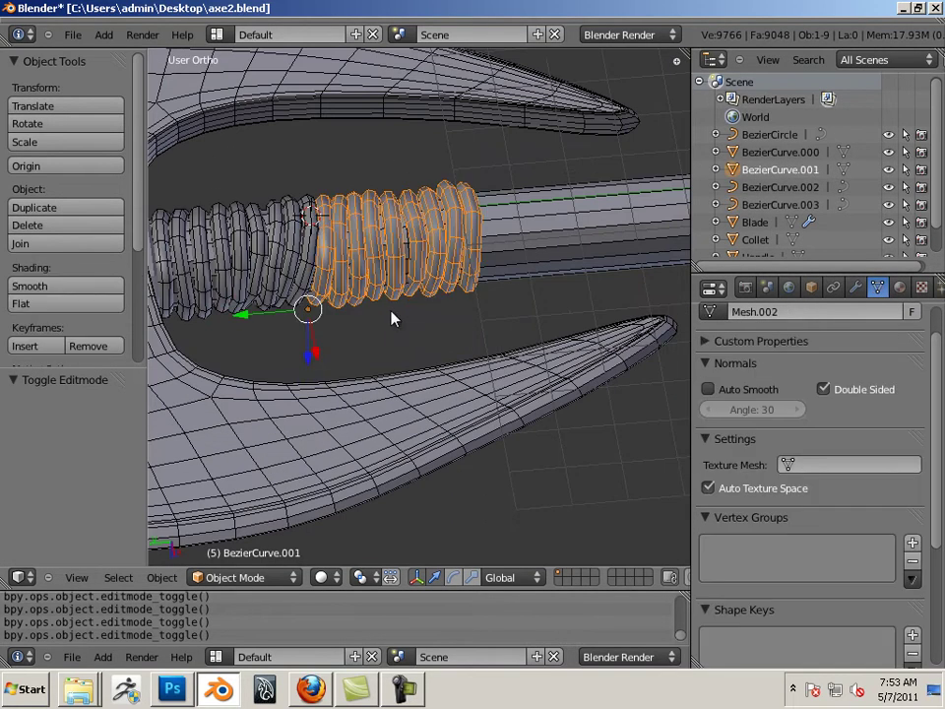
{"action": "middle_click_drag", "start_coordinate": [433, 266], "coordinate": [339, 519]}
{"action": "scroll", "coordinate": [339, 519], "scroll_direction": "up", "scroll_amount": 5}
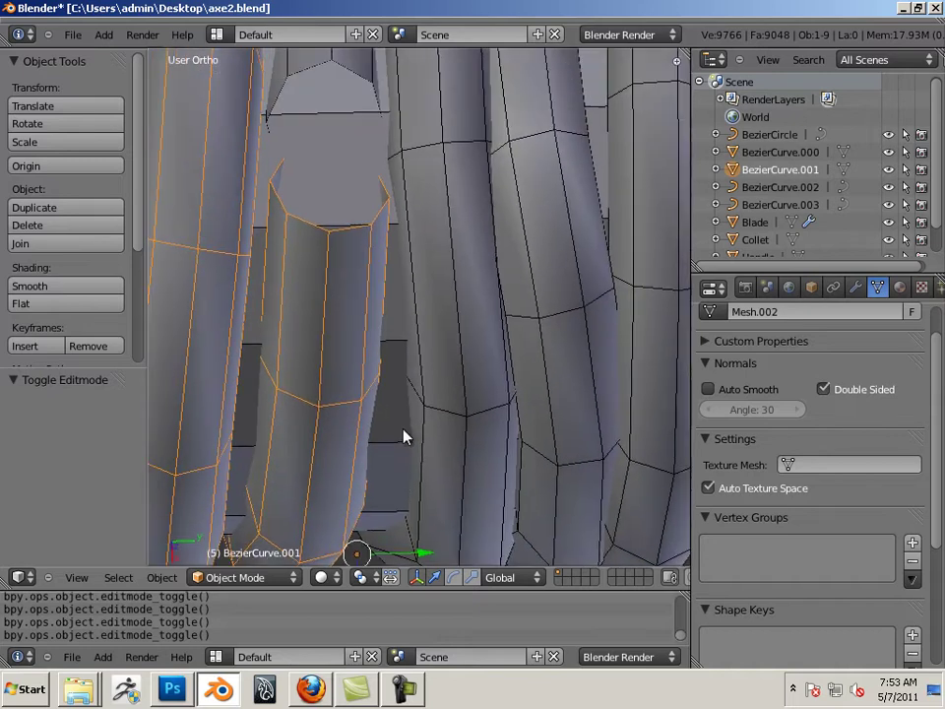
{"action": "scroll", "coordinate": [328, 427], "scroll_direction": "down", "scroll_amount": 3}
{"action": "scroll", "coordinate": [859, 227], "scroll_direction": "down", "scroll_amount": 1}
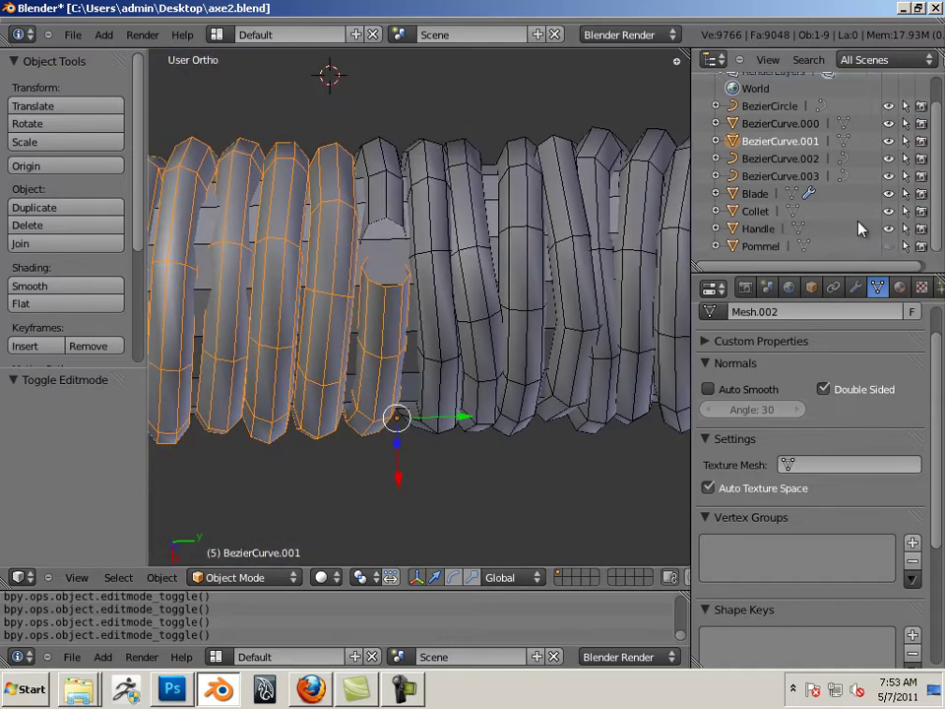
{"action": "left_click", "coordinate": [888, 228]}
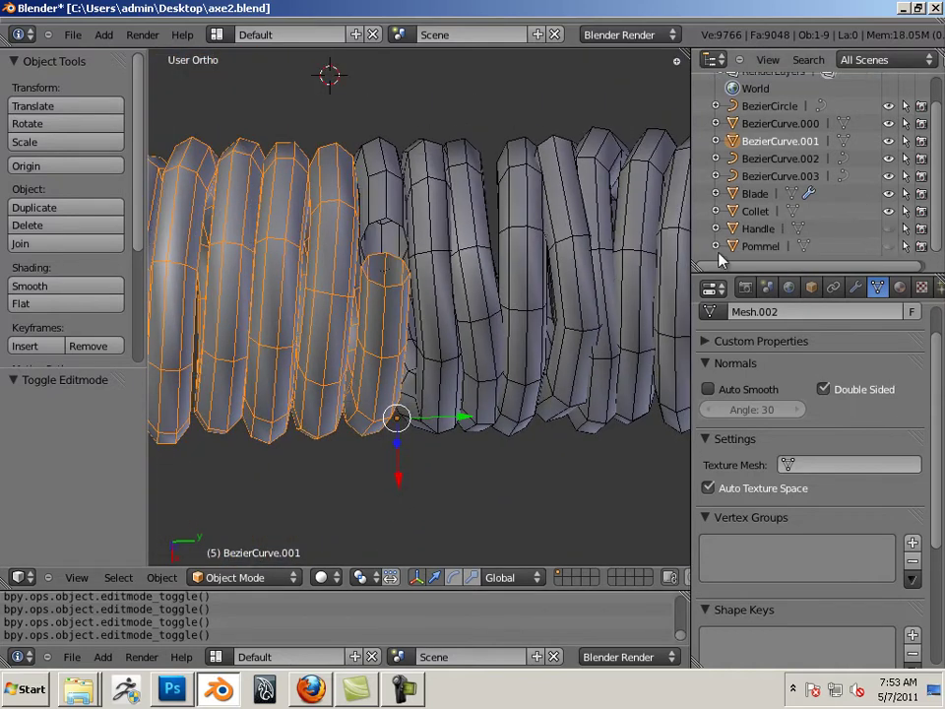
- Join the rope meshes BezierCurve.001 and BezierCurve.000 into one object
{"action": "middle_click_drag", "start_coordinate": [543, 196], "coordinate": [487, 266]}
{"action": "scroll", "coordinate": [423, 236], "scroll_direction": "up", "scroll_amount": 4}
{"action": "right_click", "coordinate": [359, 169]}
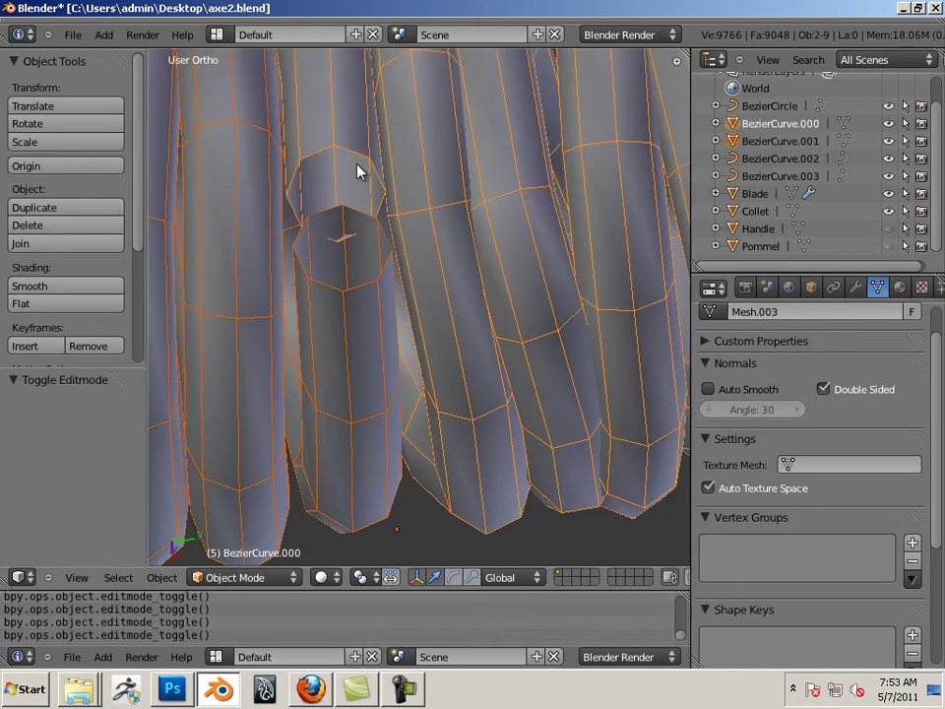
{"action": "left_click", "coordinate": [162, 578]}
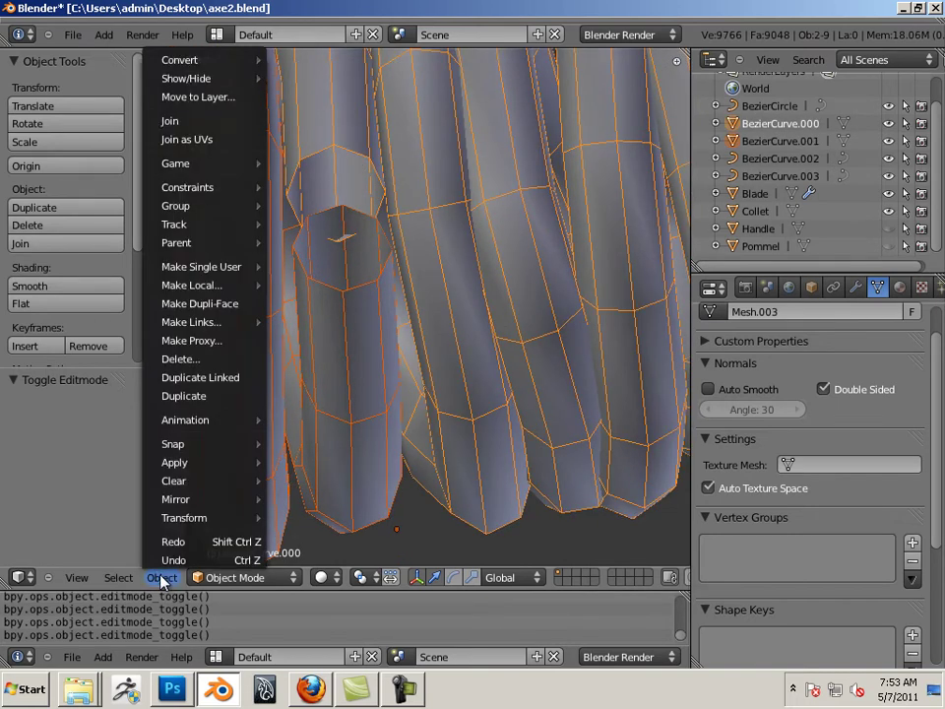
{"action": "left_click", "coordinate": [230, 121]}
- In Edit Mode with vertex selection, merge the middle inner vertices of the two open rope ends at center
{"action": "scroll", "coordinate": [350, 215], "scroll_direction": "up", "scroll_amount": 5}
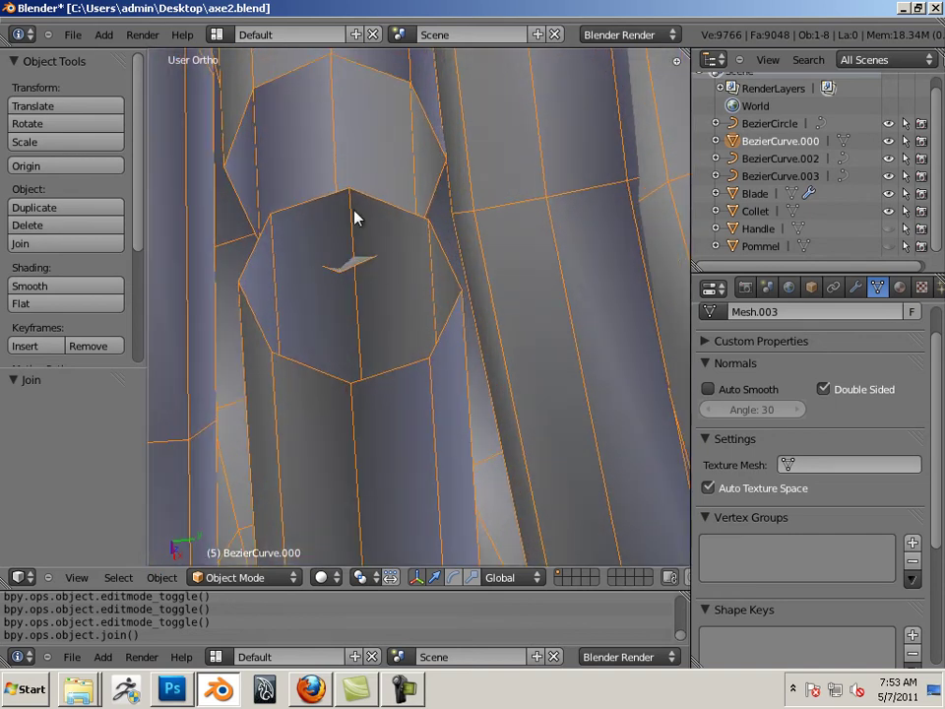
{"action": "key", "text": "Tab"}
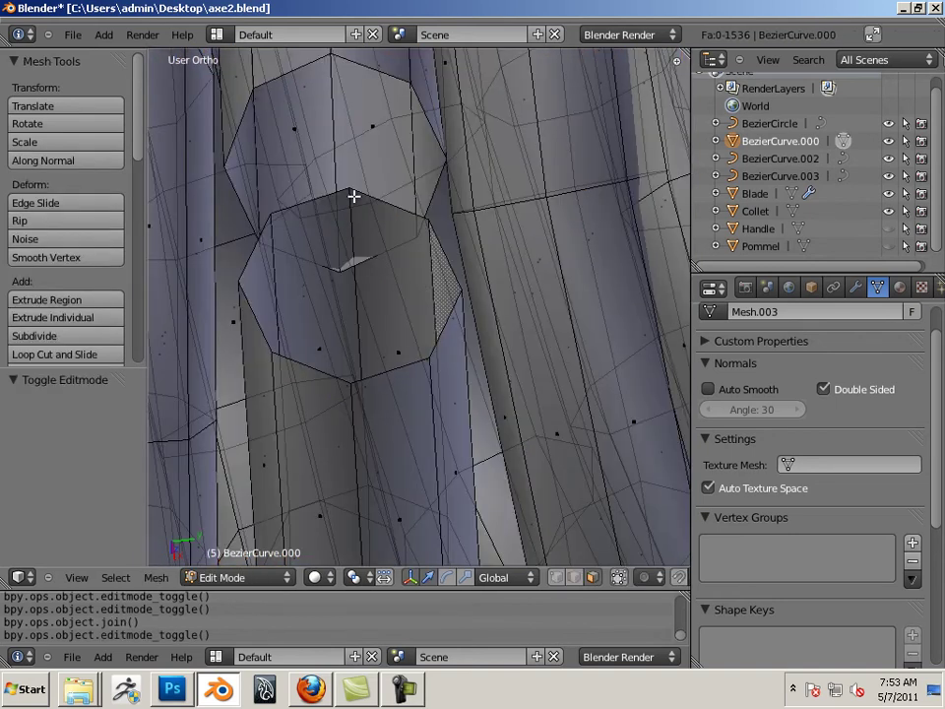
{"action": "left_click", "coordinate": [556, 577]}
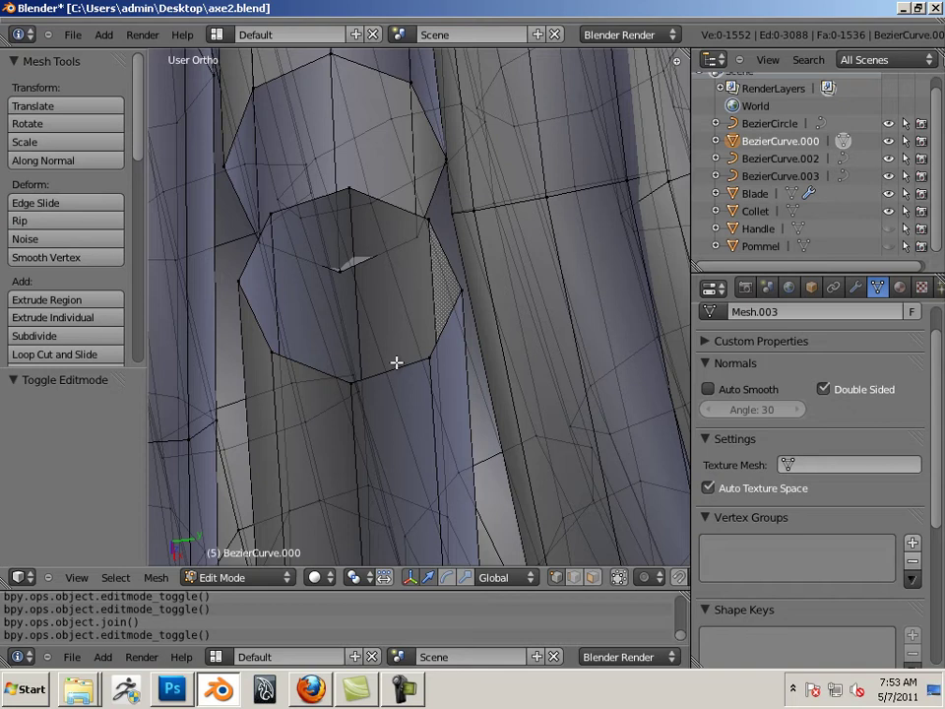
{"action": "right_click", "coordinate": [350, 197]}
{"action": "right_click", "coordinate": [343, 271], "text": "shift"}
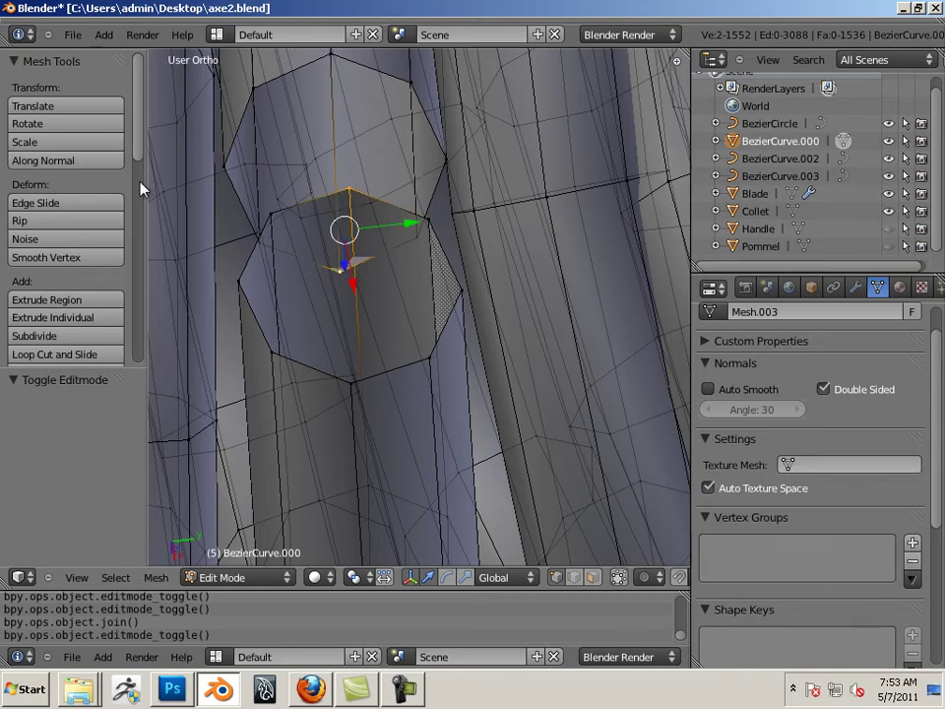
{"action": "left_click_drag", "start_coordinate": [138, 153], "coordinate": [128, 263]}
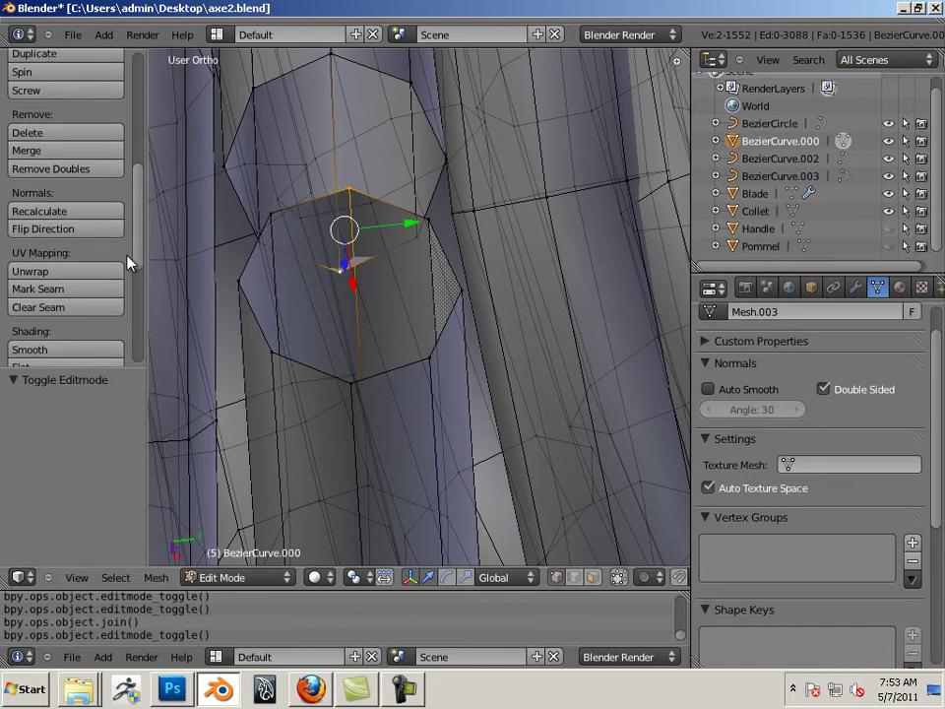
{"action": "left_click", "coordinate": [57, 150]}
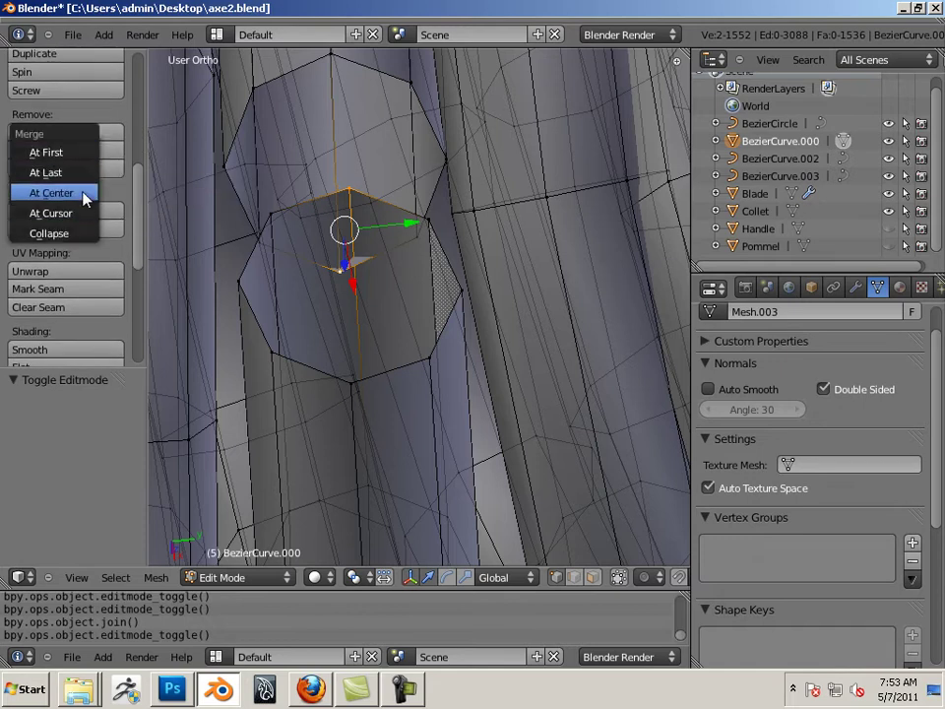
{"action": "left_click", "coordinate": [87, 201]}
- Merge the neighbouring left inner vertex pair of the rope ends by repeating the center merge
{"action": "middle_click_drag", "start_coordinate": [259, 302], "coordinate": [270, 277]}
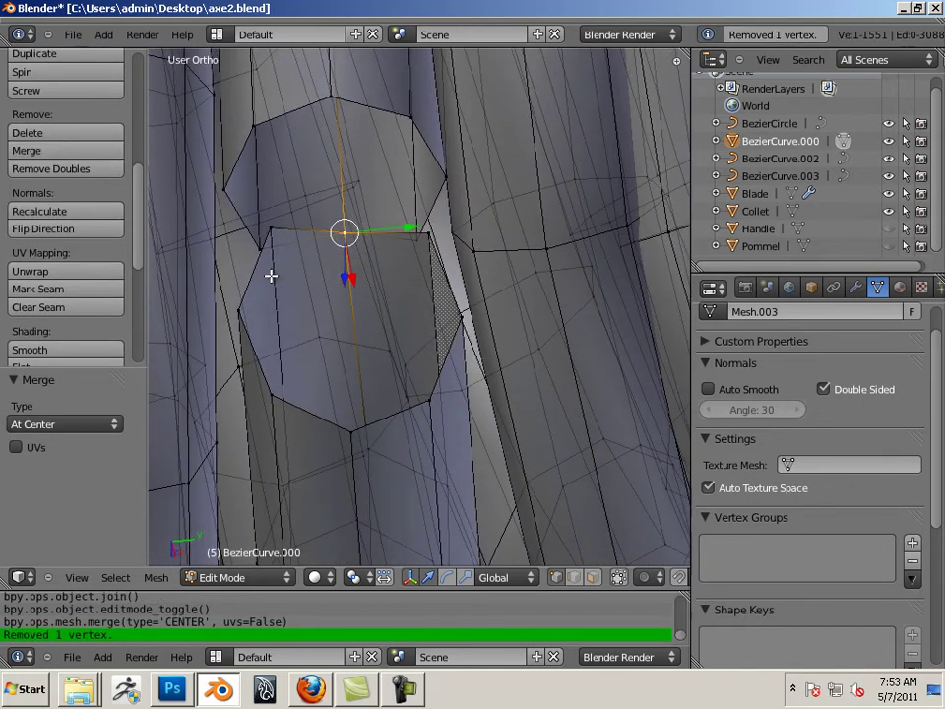
{"action": "right_click", "coordinate": [271, 241]}
{"action": "right_click", "coordinate": [258, 250], "text": "shift"}
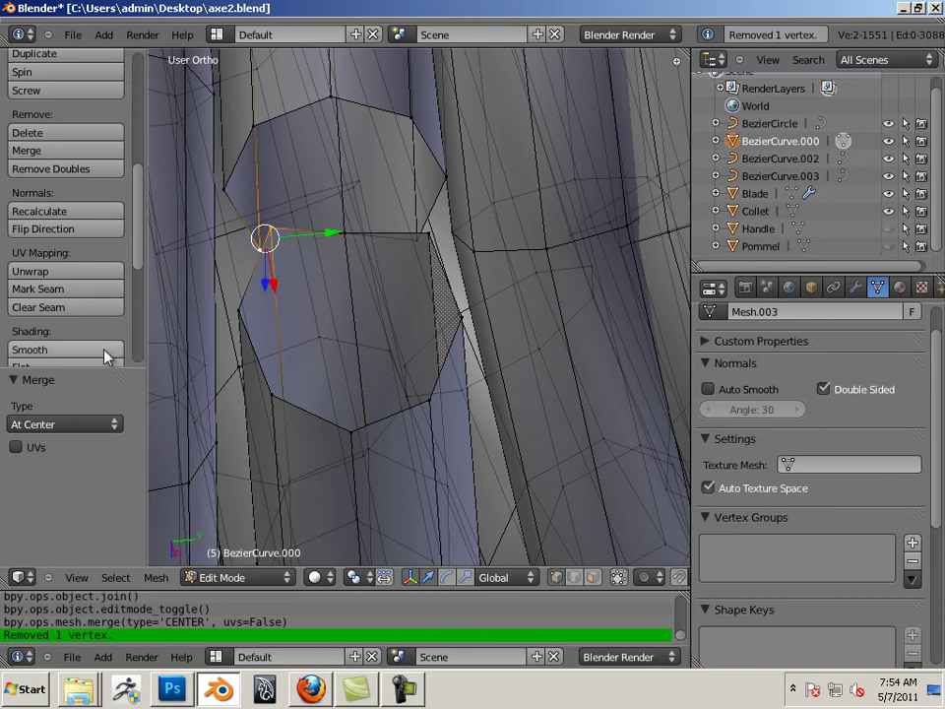
{"action": "scroll", "coordinate": [139, 278], "scroll_direction": "down", "scroll_amount": 3}
{"action": "scroll", "coordinate": [139, 279], "scroll_direction": "down", "scroll_amount": 4}
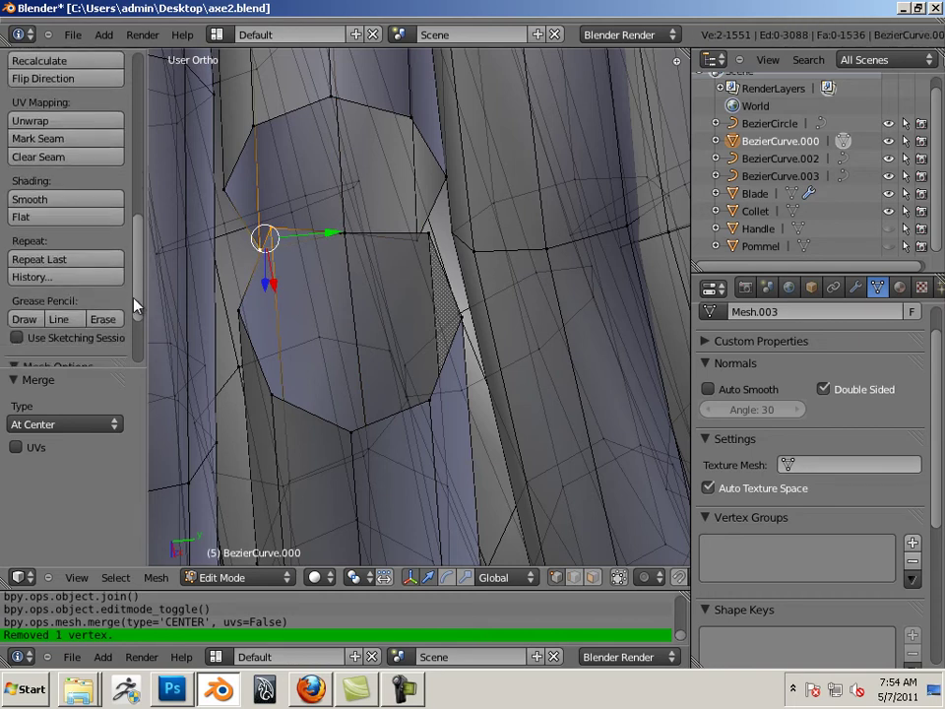
{"action": "left_click", "coordinate": [61, 264]}
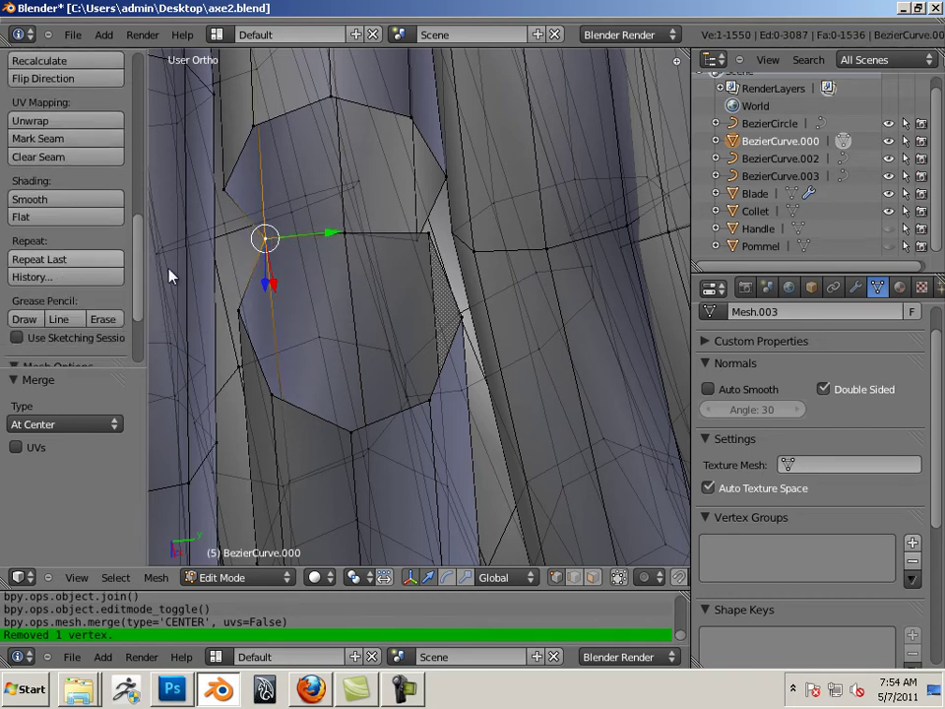
- Turn off the 3D manipulator and merge the right inner vertex pair of the rope ends at center
{"action": "right_click", "coordinate": [414, 238]}
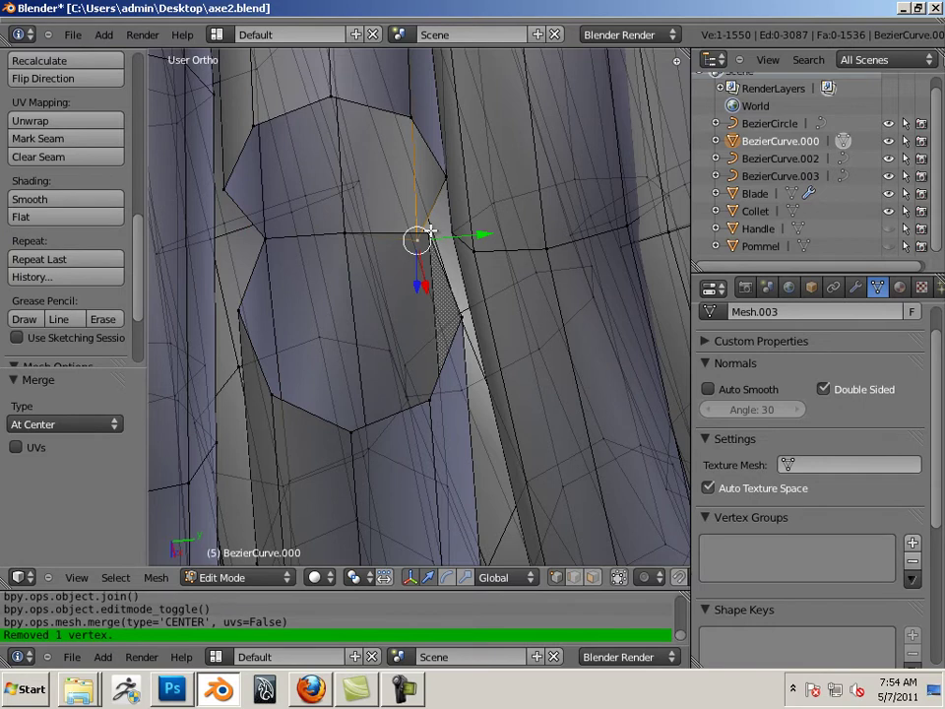
{"action": "left_click", "coordinate": [421, 241]}
{"action": "left_click", "coordinate": [411, 577]}
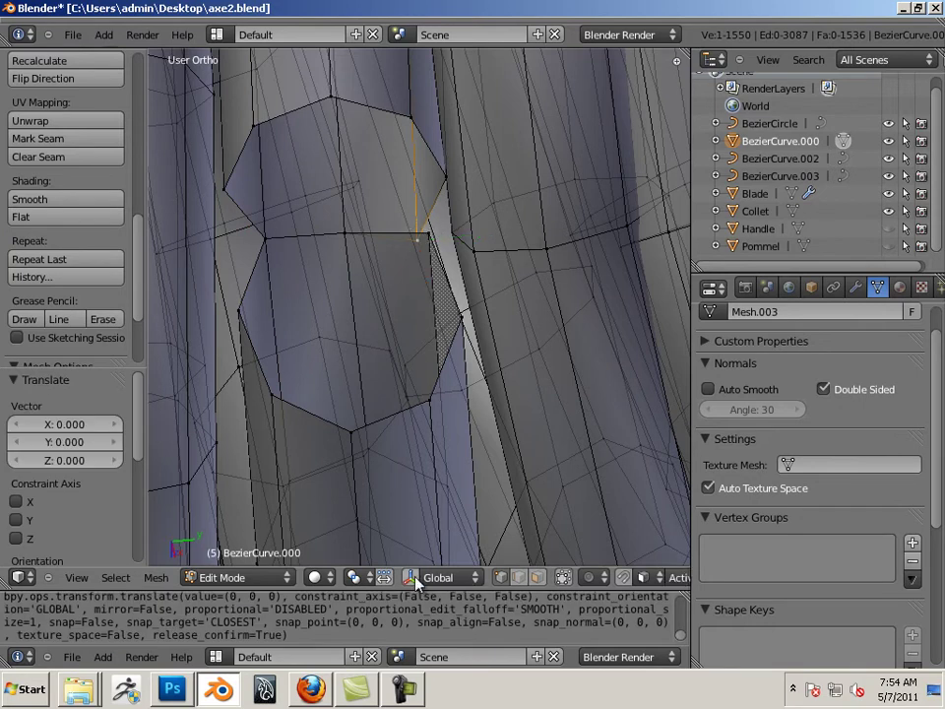
{"action": "right_click", "coordinate": [428, 237], "text": "shift"}
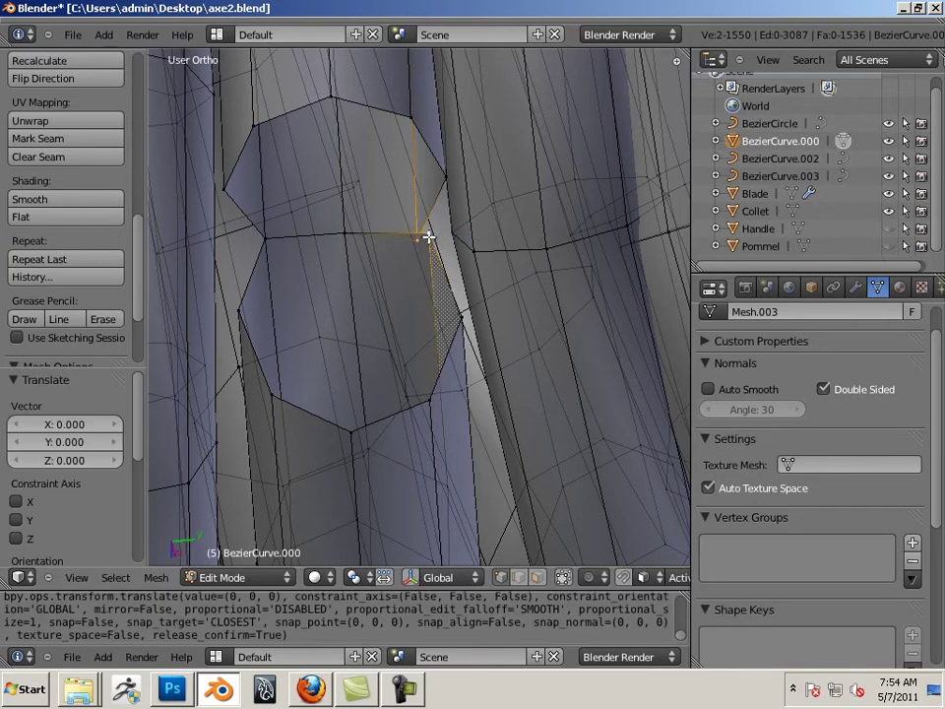
{"action": "left_click", "coordinate": [81, 258]}
{"action": "scroll", "coordinate": [139, 236], "scroll_direction": "up", "scroll_amount": 8}
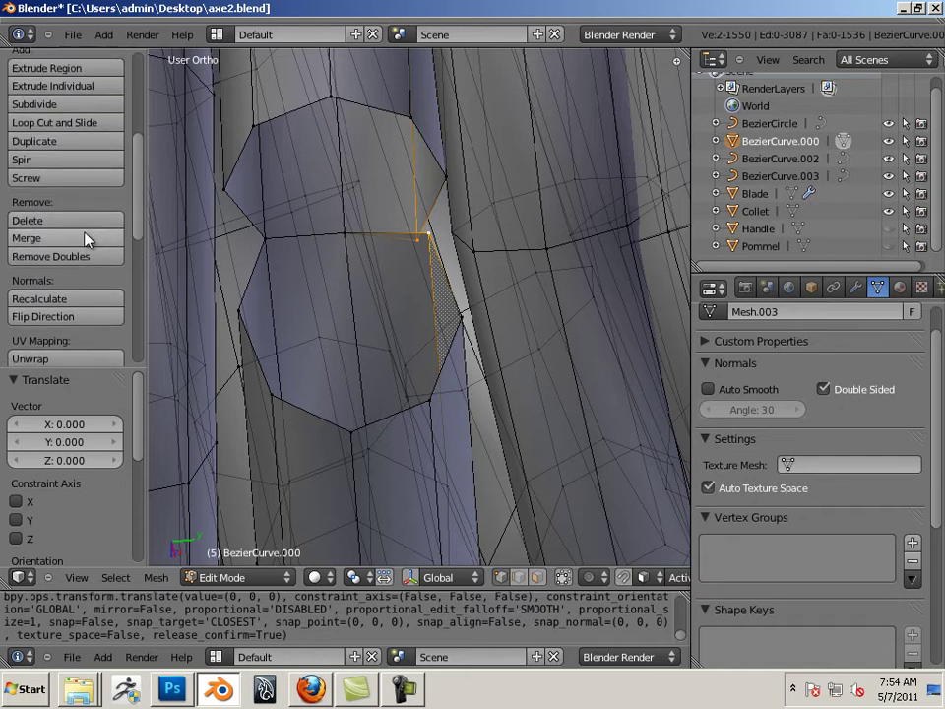
{"action": "left_click", "coordinate": [89, 238]}
{"action": "left_click", "coordinate": [88, 237]}
- Merge the outermost left vertices of the two rope ends at their center
{"action": "middle_click_drag", "start_coordinate": [355, 245], "coordinate": [382, 246], "text": "shift"}
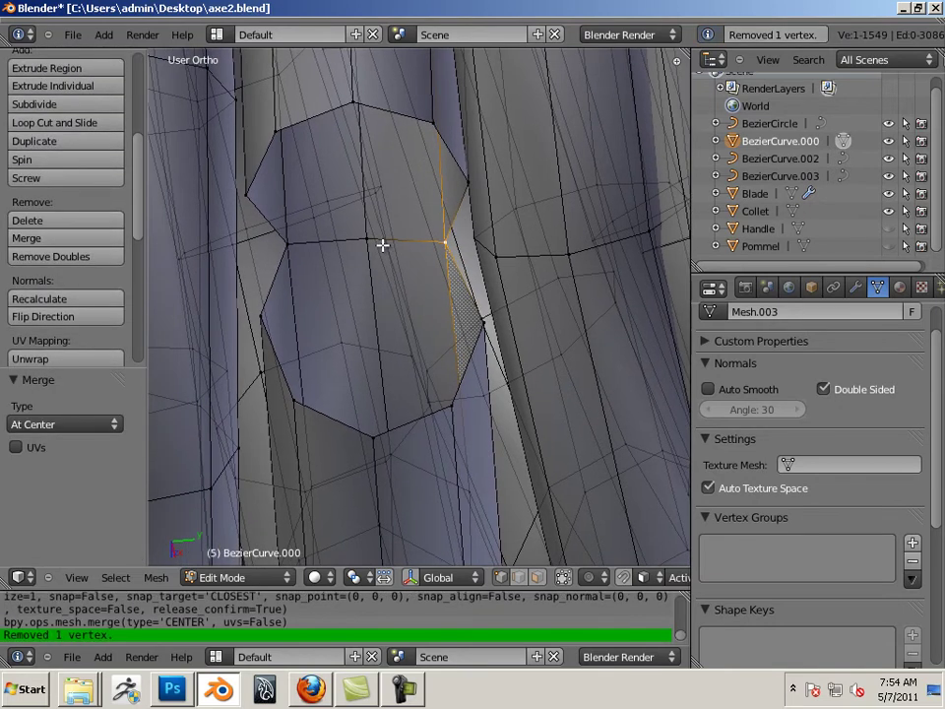
{"action": "right_click", "coordinate": [245, 195]}
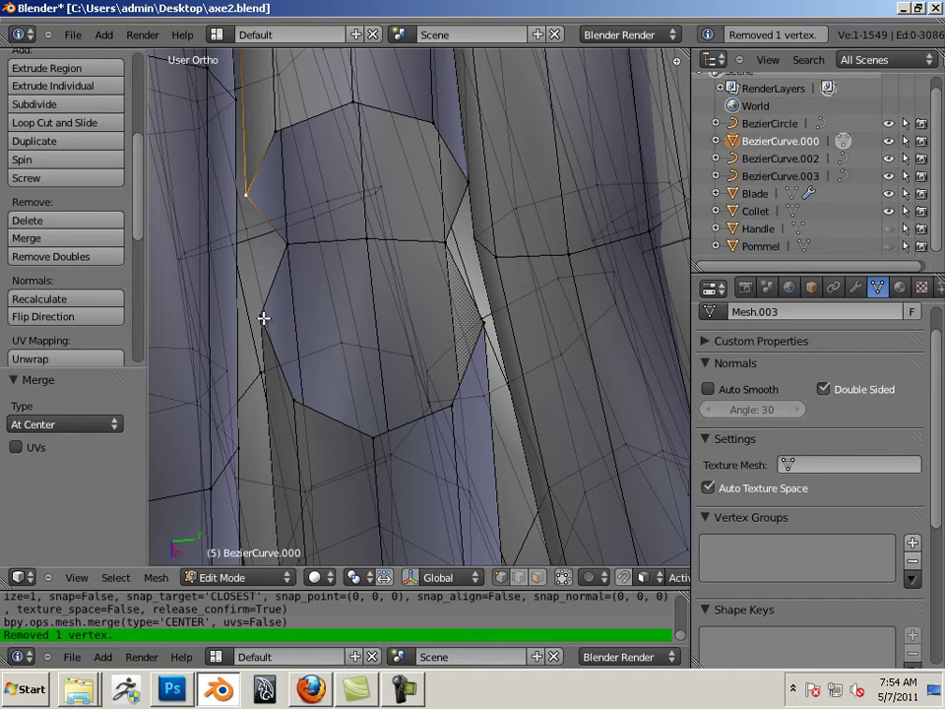
{"action": "right_click", "coordinate": [263, 317], "text": "shift"}
{"action": "scroll", "coordinate": [88, 347], "scroll_direction": "down", "scroll_amount": 3}
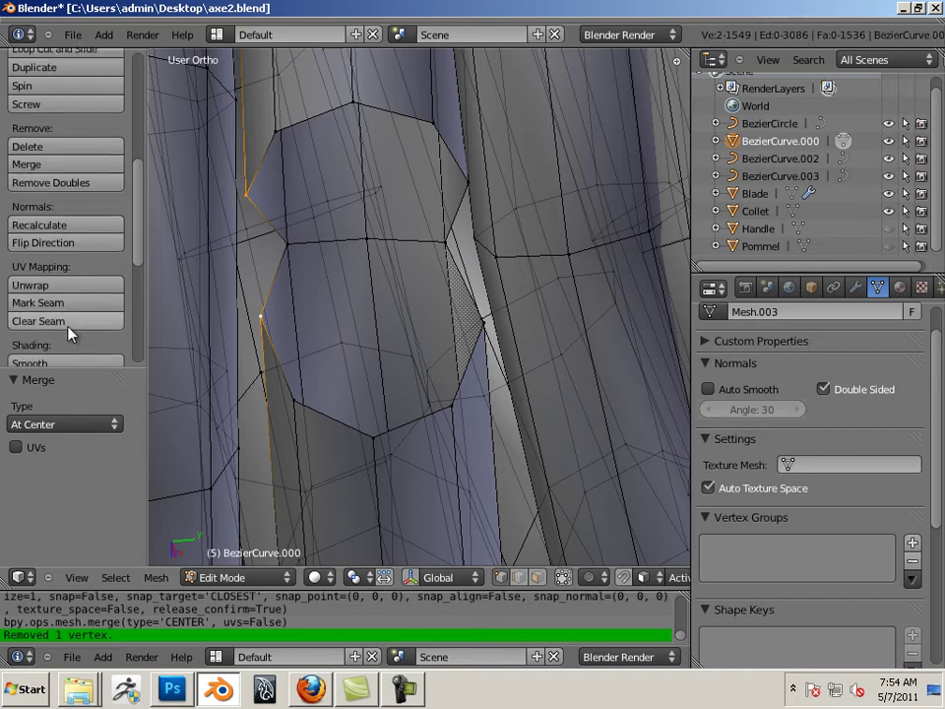
{"action": "scroll", "coordinate": [70, 329], "scroll_direction": "down", "scroll_amount": 3}
{"action": "left_click", "coordinate": [71, 278]}
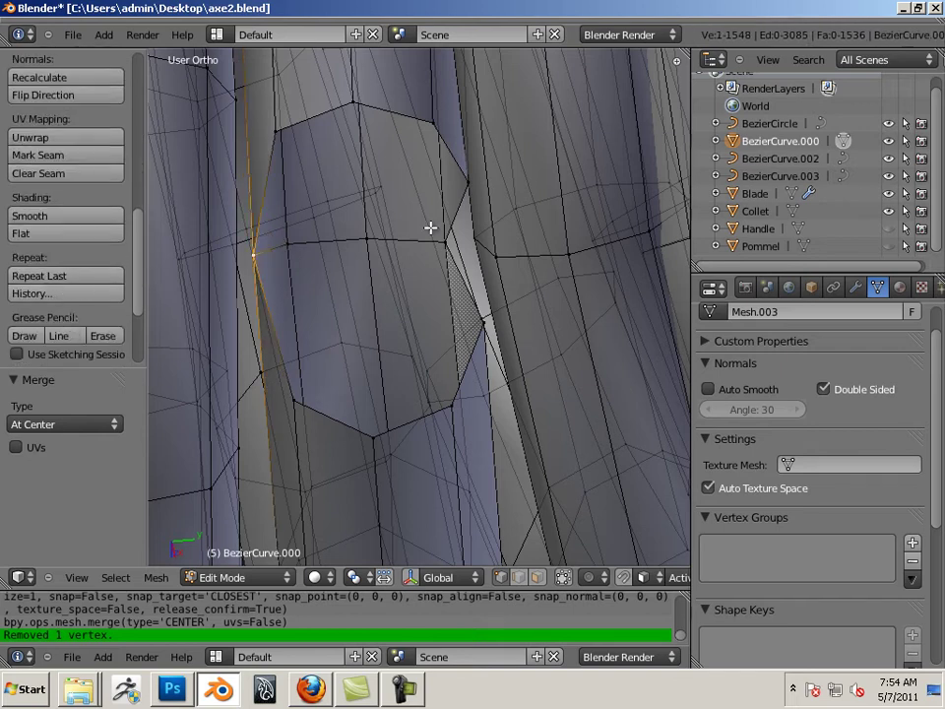
- Merge the outermost right vertices of the two rope ends at their center
{"action": "right_click", "coordinate": [468, 181]}
{"action": "right_click", "coordinate": [484, 319], "text": "shift"}
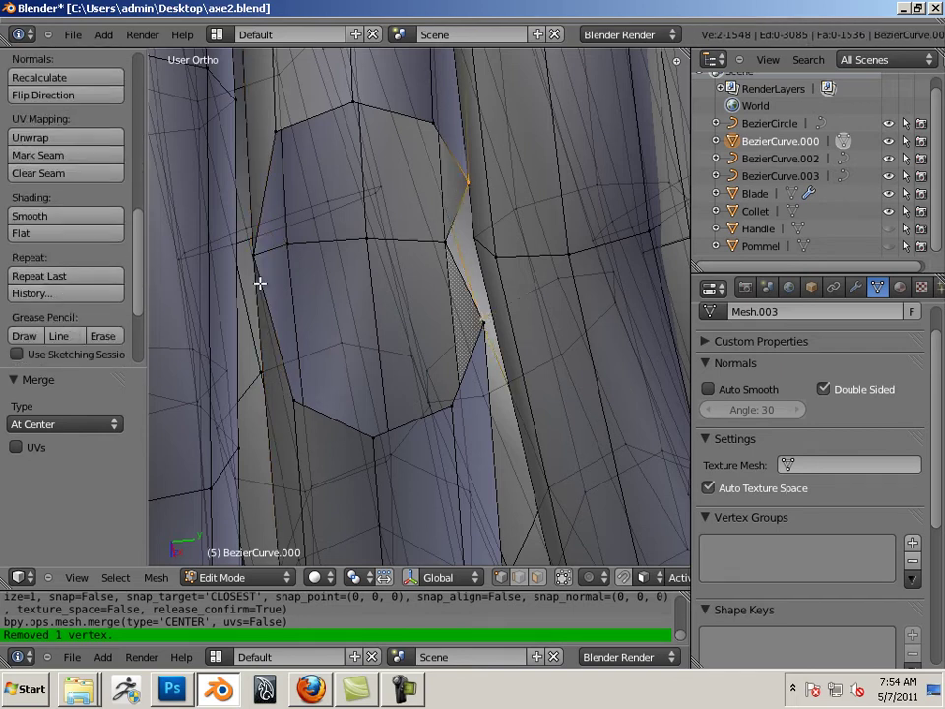
{"action": "right_click", "coordinate": [466, 185], "text": "shift"}
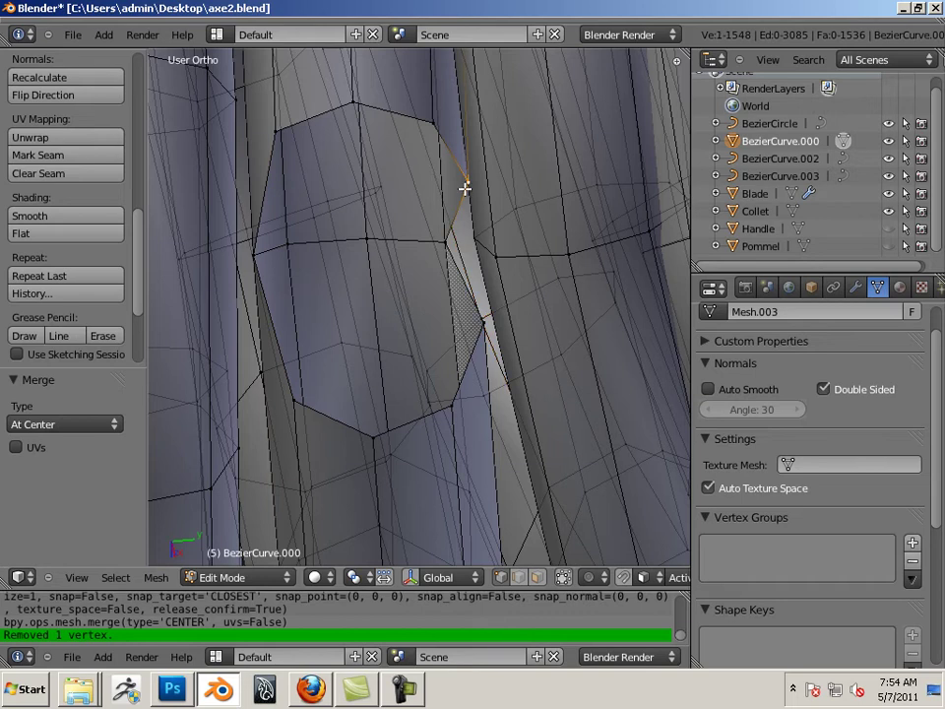
{"action": "right_click", "coordinate": [464, 330], "text": "shift"}
{"action": "left_click", "coordinate": [71, 276]}
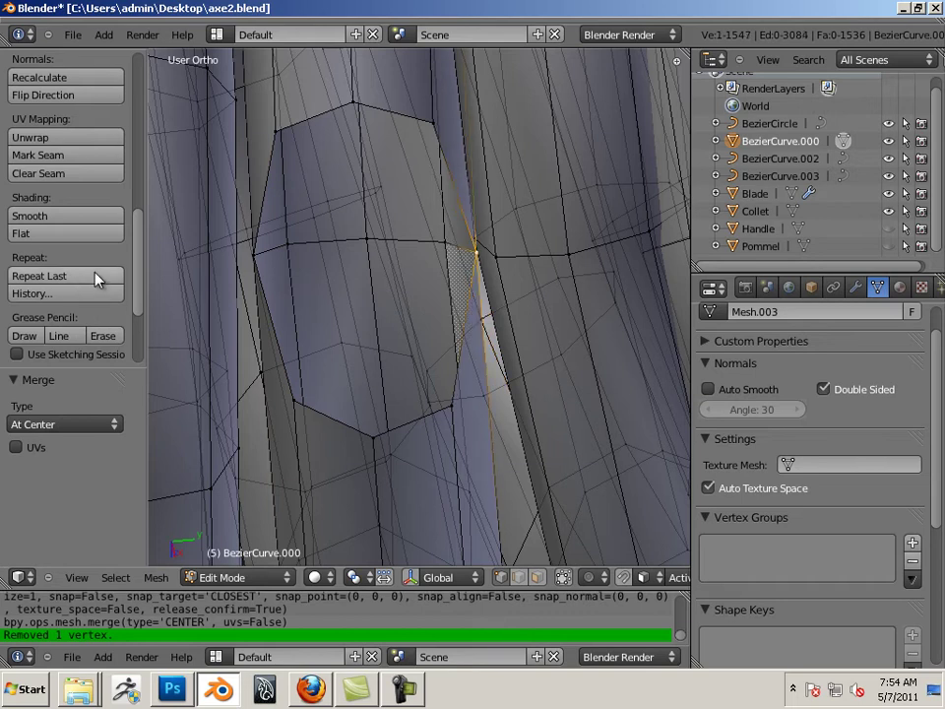
- Merge the right outer-face vertex pair of the rope ends at center
{"action": "middle_click_drag", "start_coordinate": [289, 237], "coordinate": [335, 237]}
{"action": "right_click", "coordinate": [421, 126]}
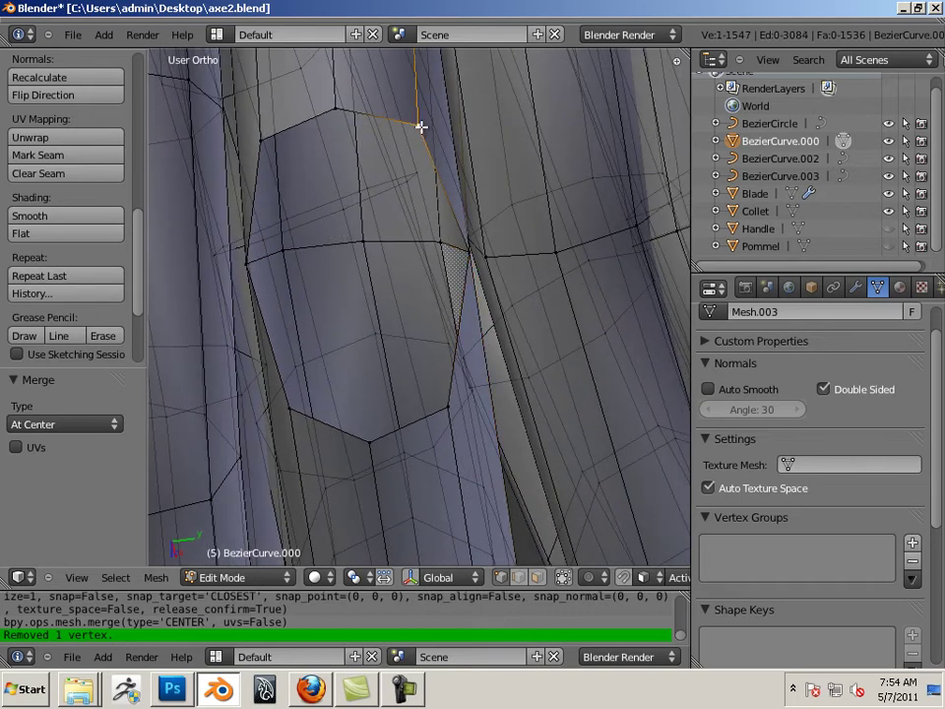
{"action": "right_click", "coordinate": [433, 404], "text": "shift"}
{"action": "left_click", "coordinate": [60, 276]}
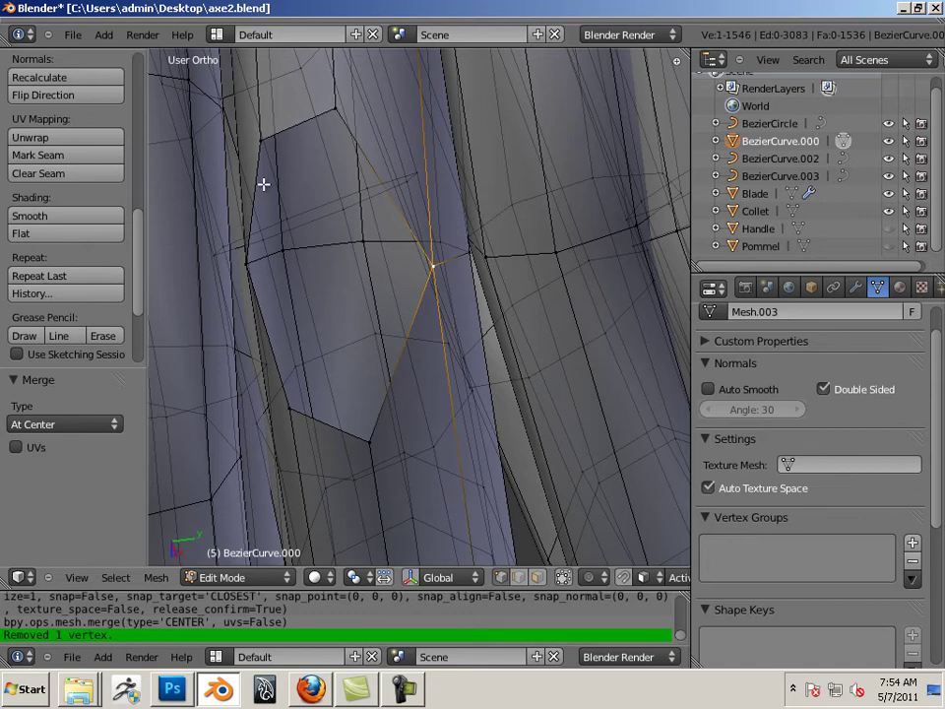
- Close the remaining opening by merging the middle and left outer-face vertex pairs of the rope ends at center
{"action": "right_click", "coordinate": [331, 112]}
{"action": "right_click", "coordinate": [371, 439], "text": "shift"}
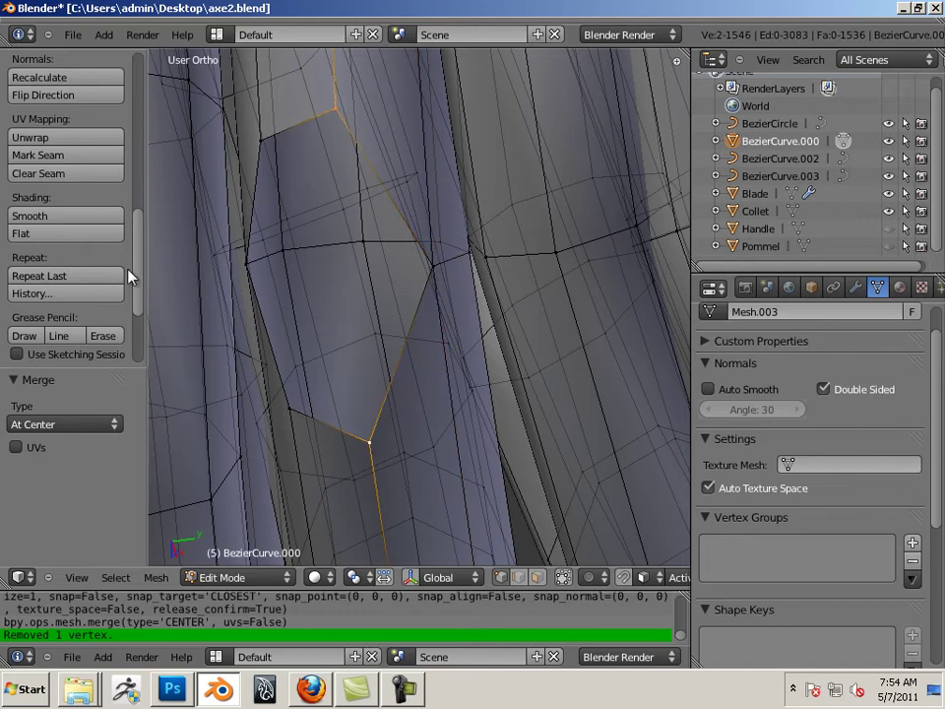
{"action": "left_click", "coordinate": [68, 276]}
{"action": "right_click", "coordinate": [258, 143]}
{"action": "right_click", "coordinate": [292, 399], "text": "shift"}
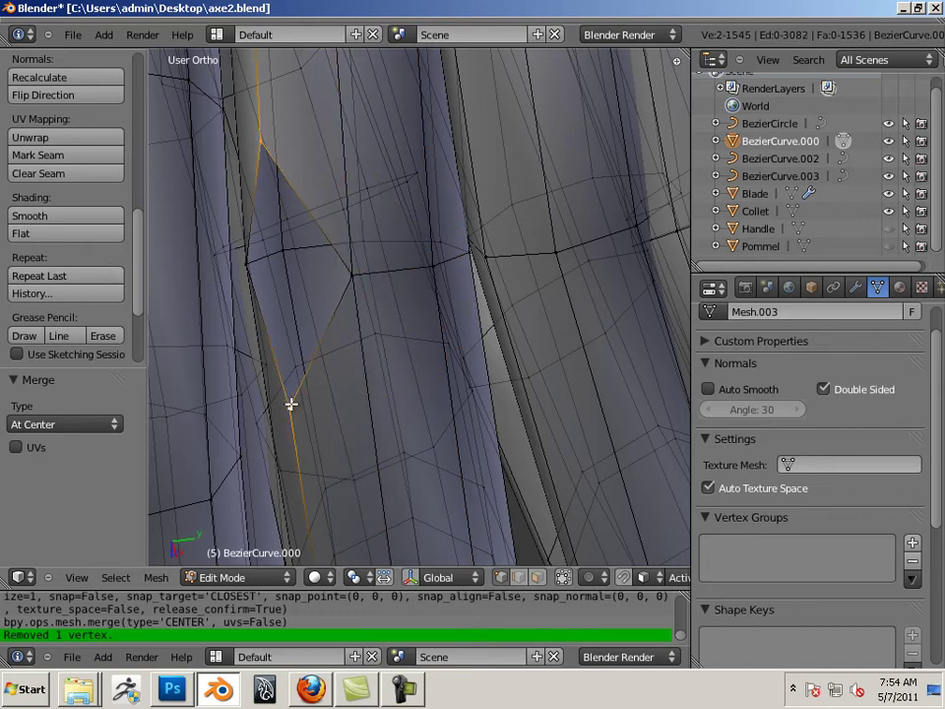
{"action": "left_click", "coordinate": [69, 277]}
{"action": "scroll", "coordinate": [463, 282], "scroll_direction": "down", "scroll_amount": 8}
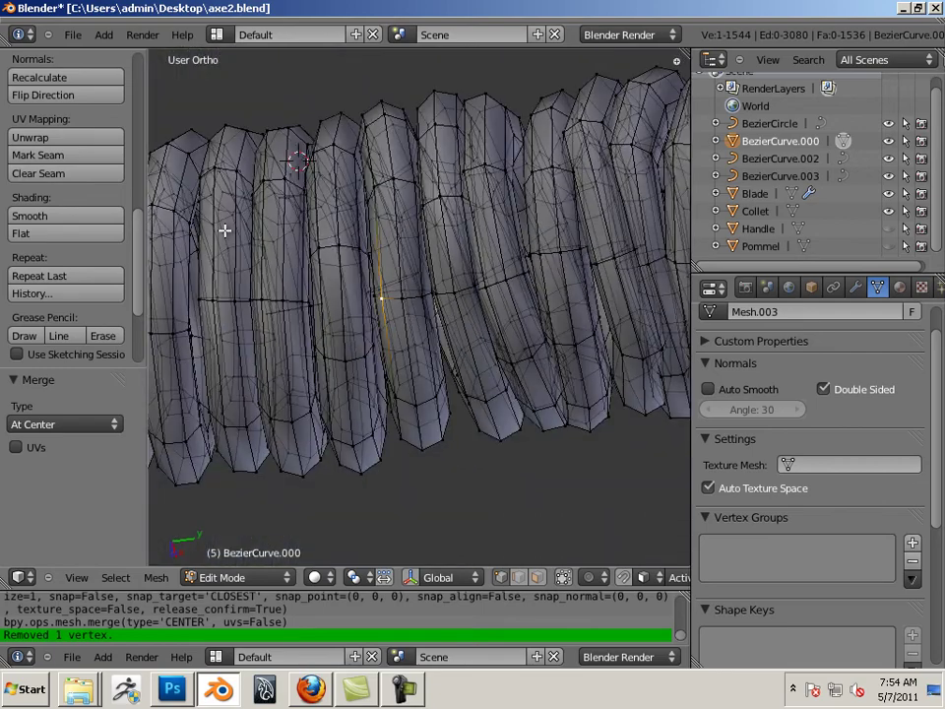
{"action": "middle_click_drag", "start_coordinate": [420, 269], "coordinate": [444, 438]}
{"action": "scroll", "coordinate": [489, 310], "scroll_direction": "down", "scroll_amount": 4}
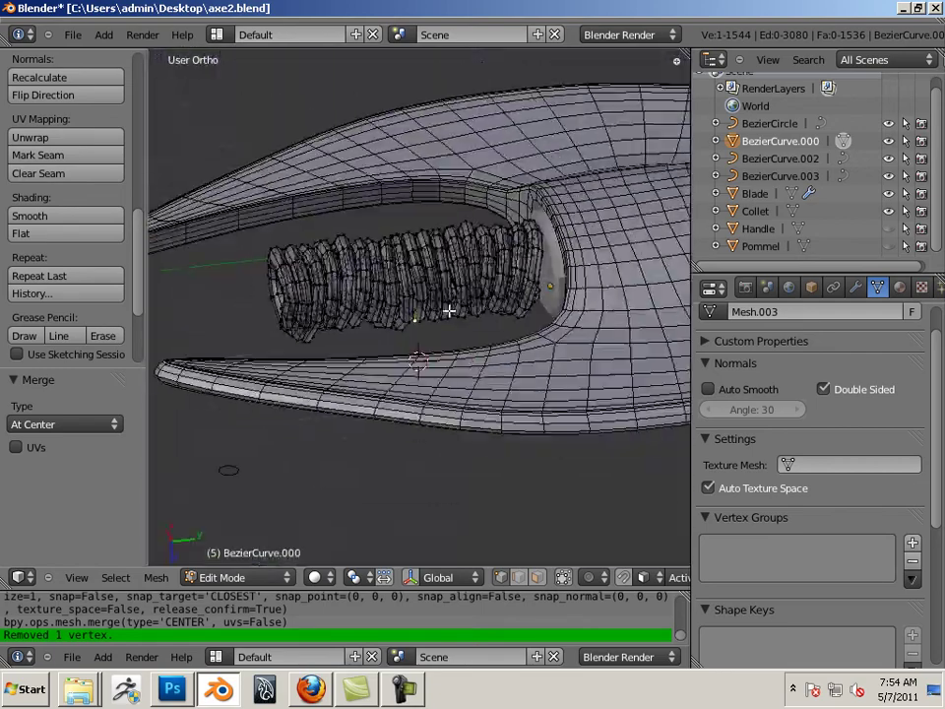
- Unhide the Handle object inside the merged rope wrap and leave mesh editing
{"action": "middle_click_drag", "start_coordinate": [449, 310], "coordinate": [560, 386]}
{"action": "scroll", "coordinate": [559, 386], "scroll_direction": "up", "scroll_amount": 6}
{"action": "scroll", "coordinate": [562, 390], "scroll_direction": "down", "scroll_amount": 5}
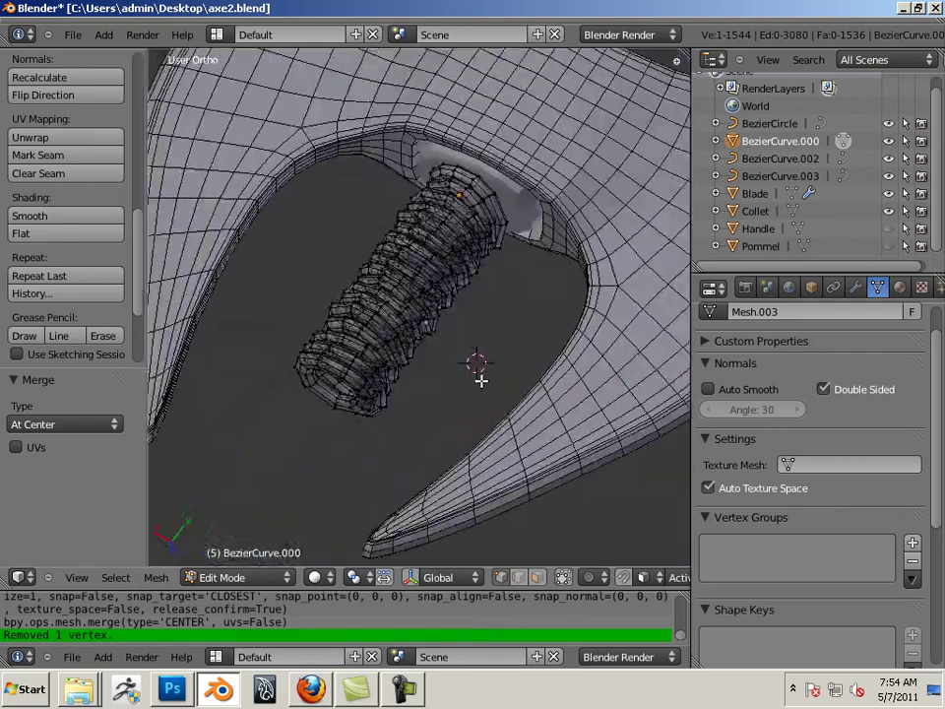
{"action": "middle_click_drag", "start_coordinate": [483, 383], "coordinate": [345, 384]}
{"action": "scroll", "coordinate": [385, 343], "scroll_direction": "up", "scroll_amount": 2}
{"action": "middle_click_drag", "start_coordinate": [385, 343], "coordinate": [474, 330]}
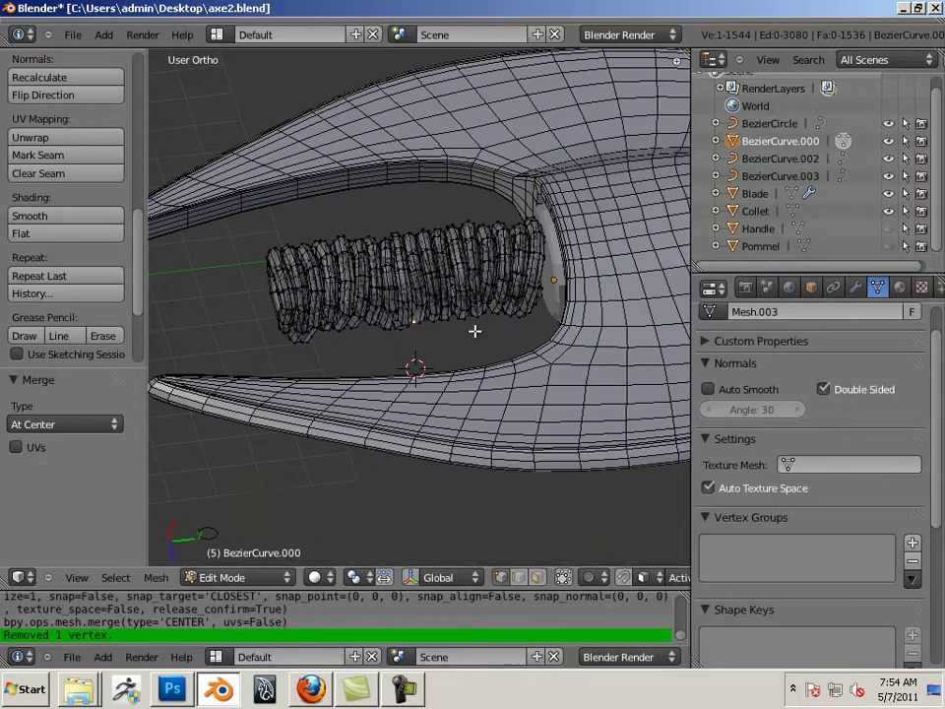
{"action": "left_click", "coordinate": [888, 228]}
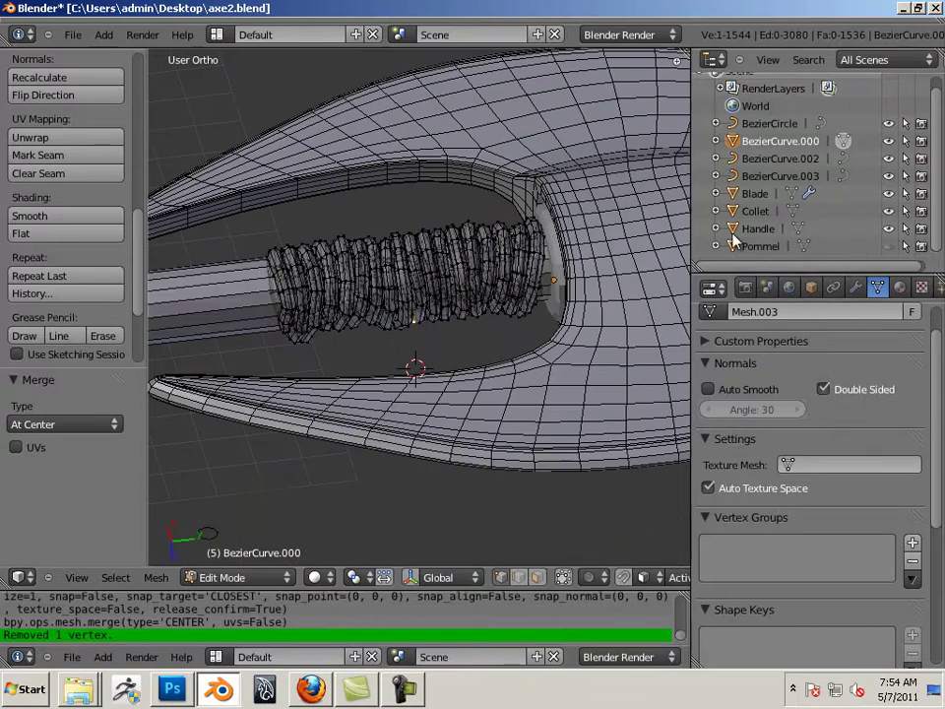
{"action": "key", "text": "Tab"}
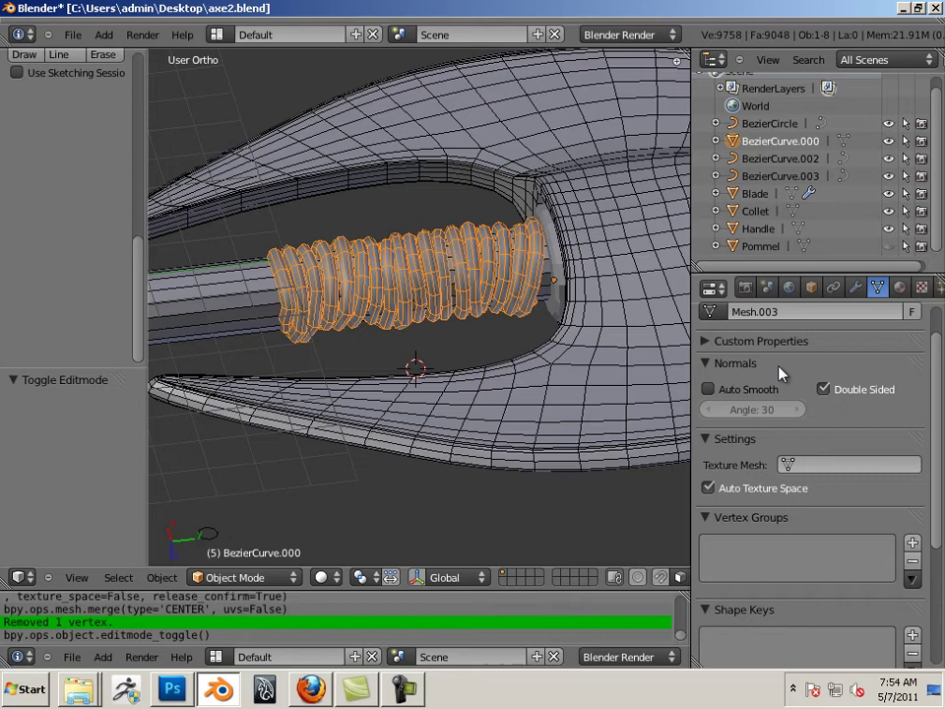
- Rename the rope wrap's mesh data to ROPE
{"action": "left_click", "coordinate": [709, 350]}
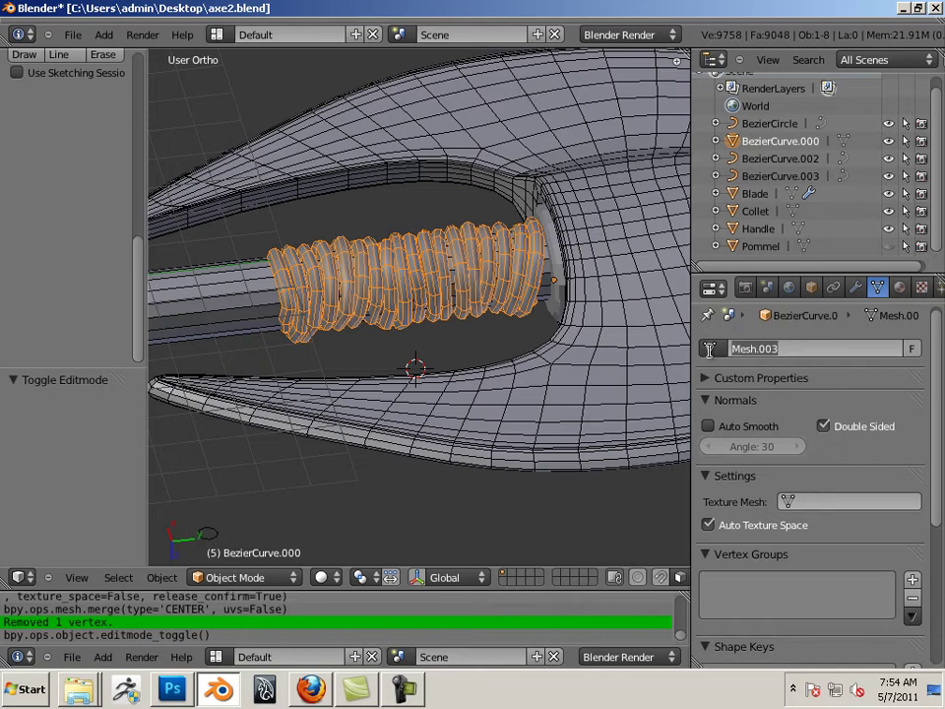
{"action": "type", "text": "ROPE"}
{"action": "key", "text": "Return"}
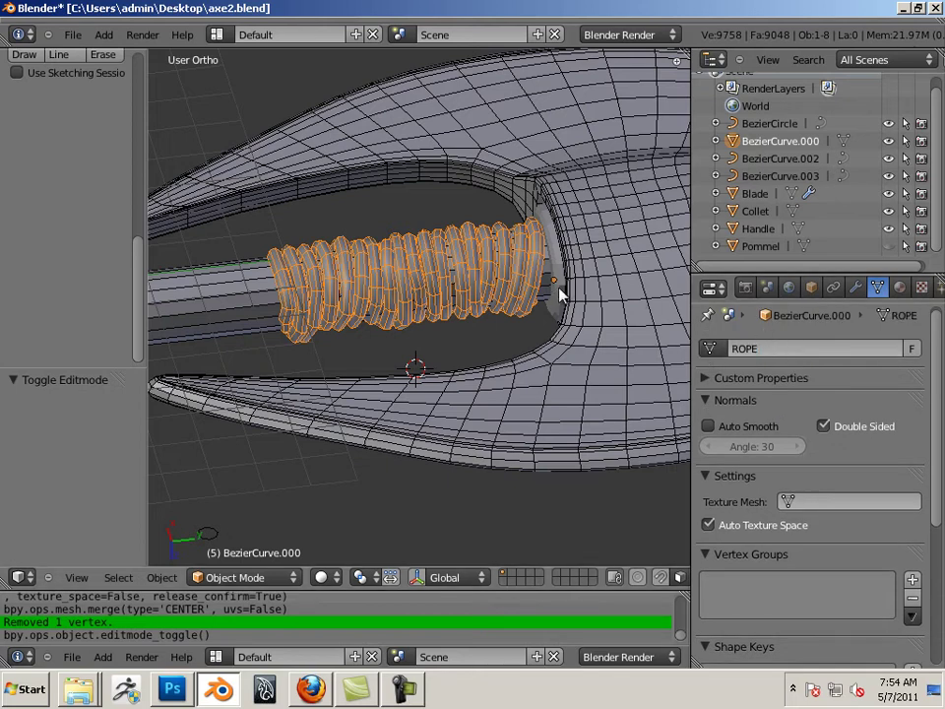
- Rename the curve data of the spare coil nearest the handle to Curve_rope1
{"action": "scroll", "coordinate": [559, 293], "scroll_direction": "down", "scroll_amount": 8}
{"action": "middle_click_drag", "start_coordinate": [375, 268], "coordinate": [544, 262], "text": "shift"}
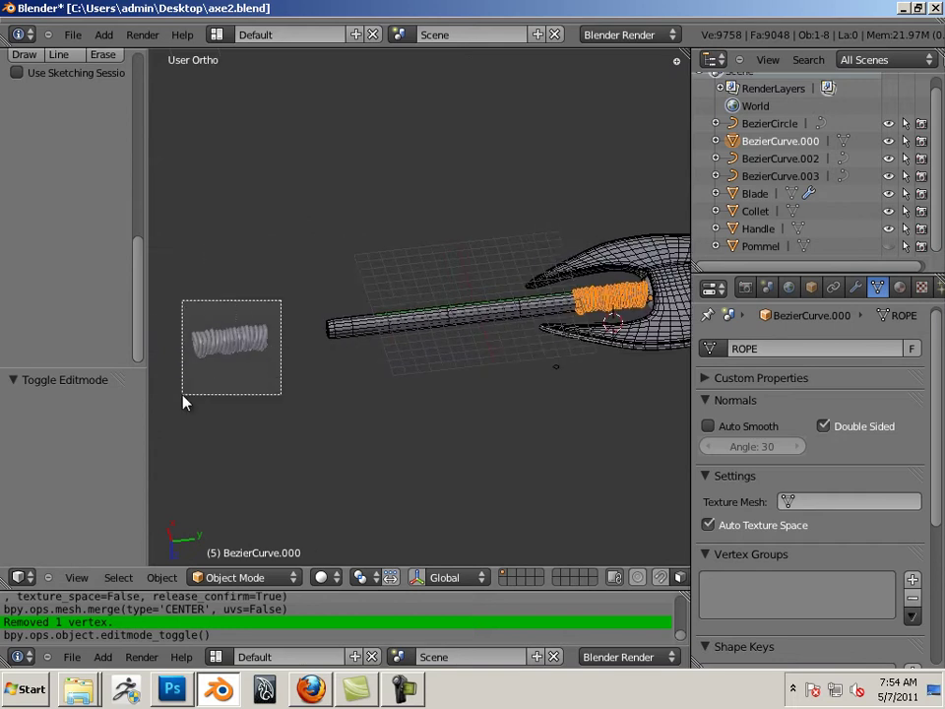
{"action": "left_click_drag", "start_coordinate": [183, 402], "coordinate": [183, 403]}
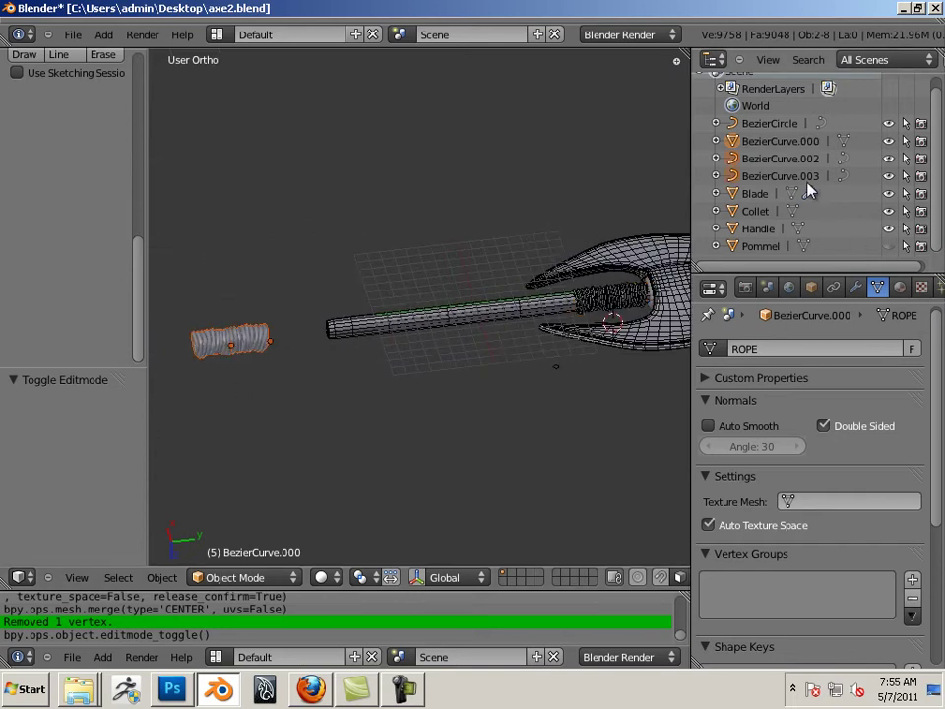
{"action": "right_click", "coordinate": [254, 357]}
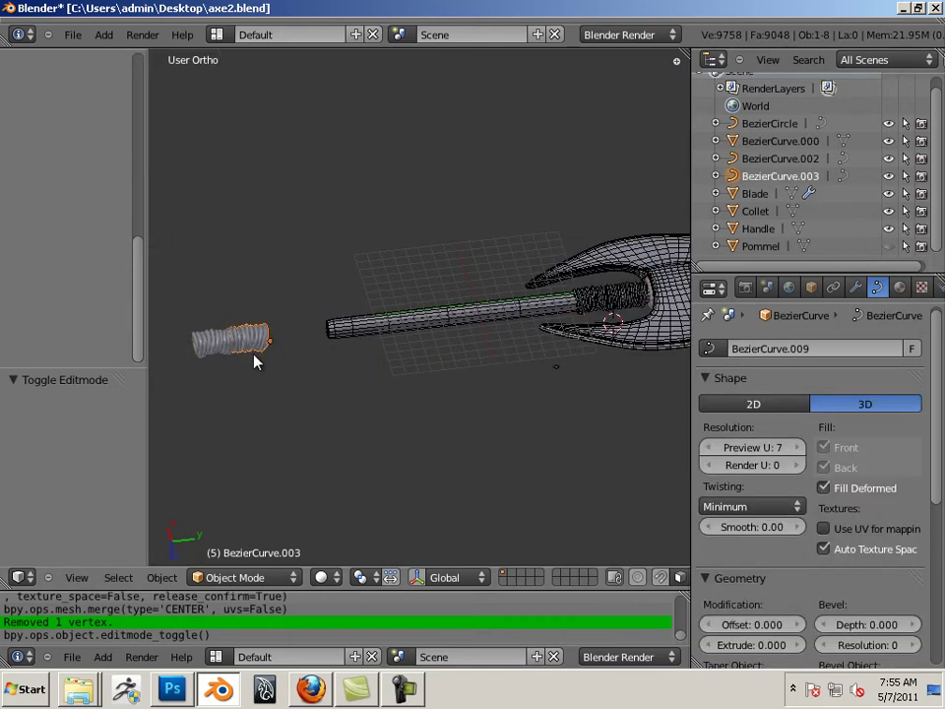
{"action": "left_click", "coordinate": [818, 349]}
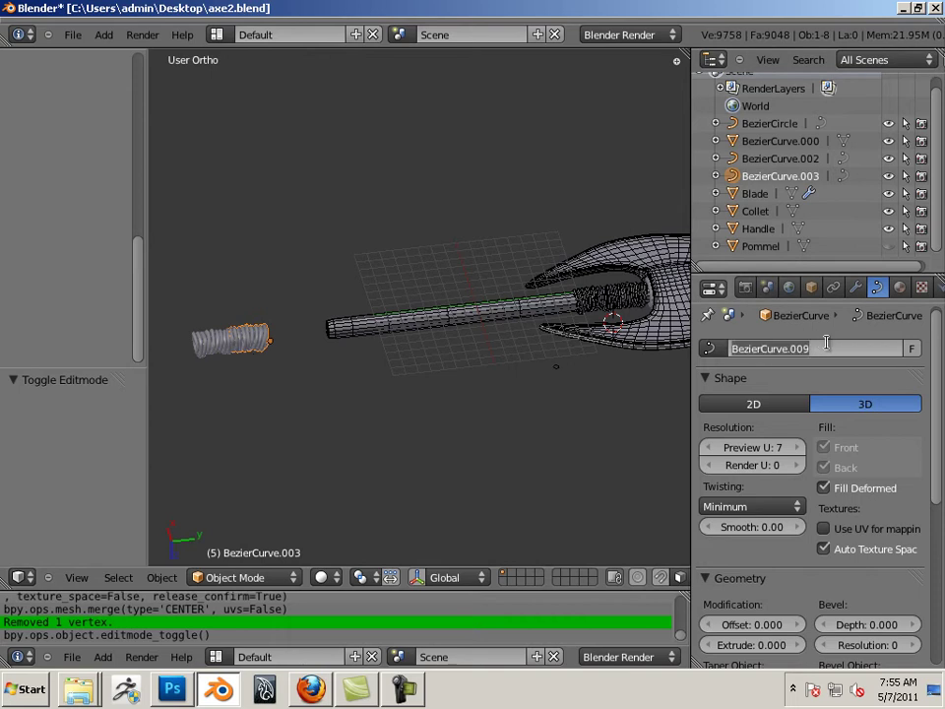
{"action": "type", "text": "CURVE"}
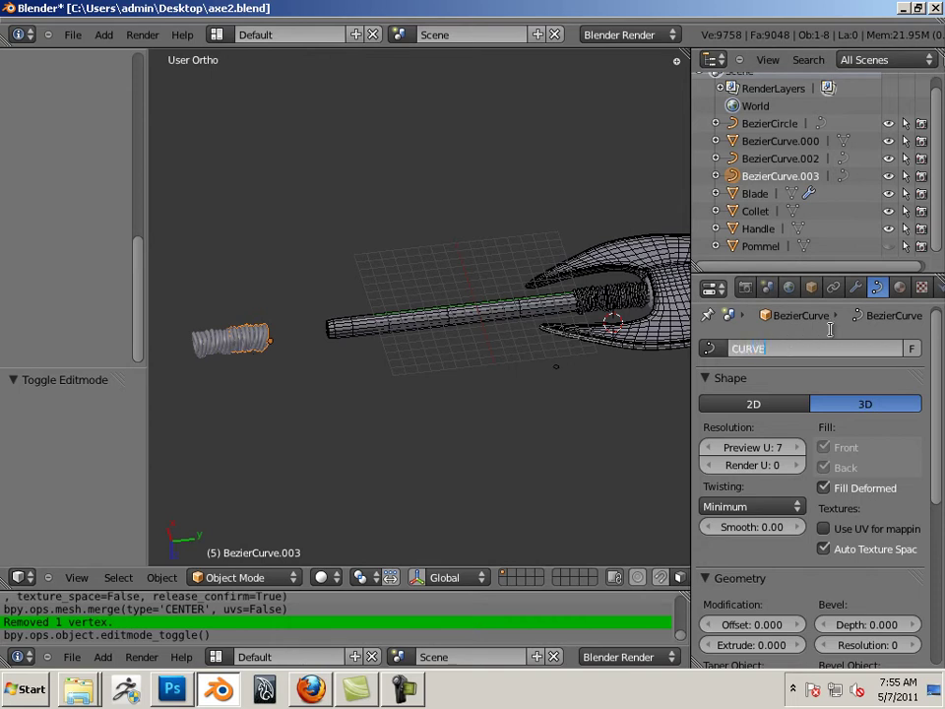
{"action": "type", "text": "CU"}
- Rename the curve data of the spare coil farthest from the handle to CurveRope2
{"action": "right_click", "coordinate": [211, 349]}
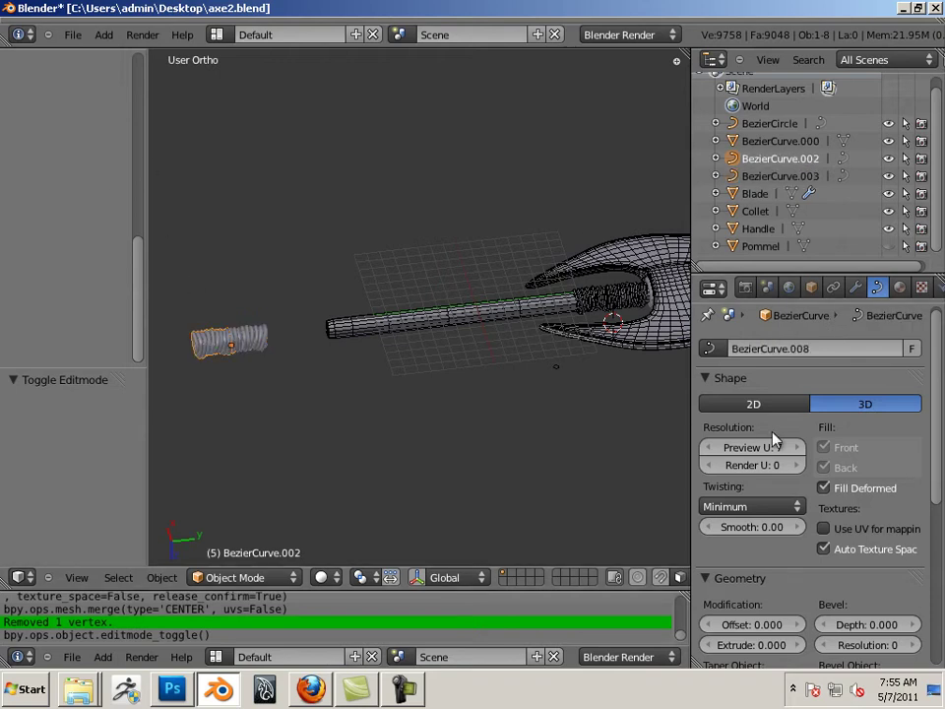
{"action": "left_click", "coordinate": [809, 355]}
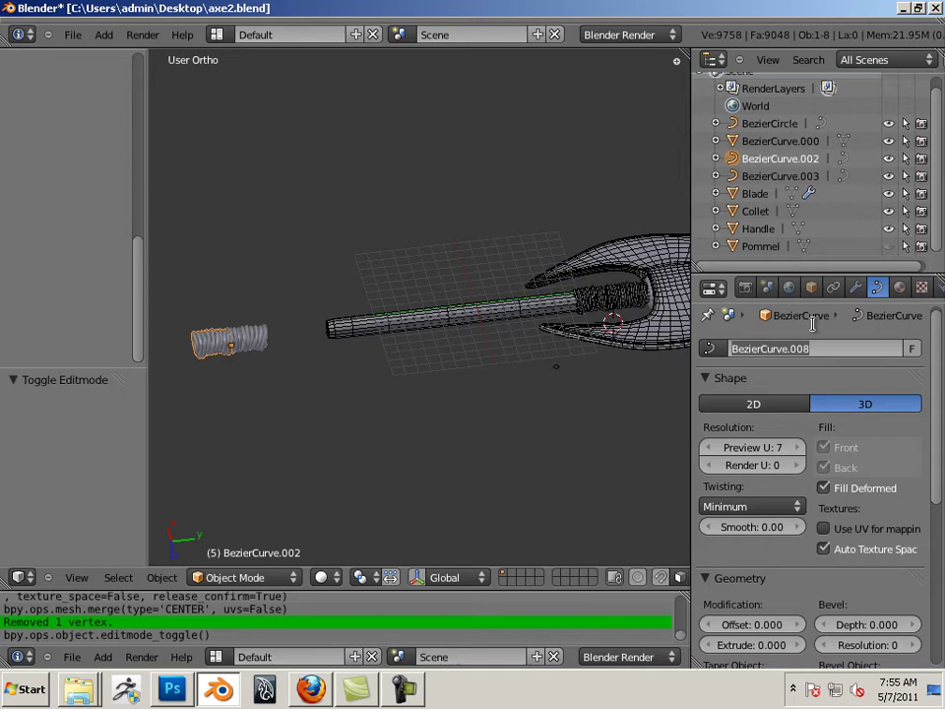
{"action": "type", "text": "Curve"}
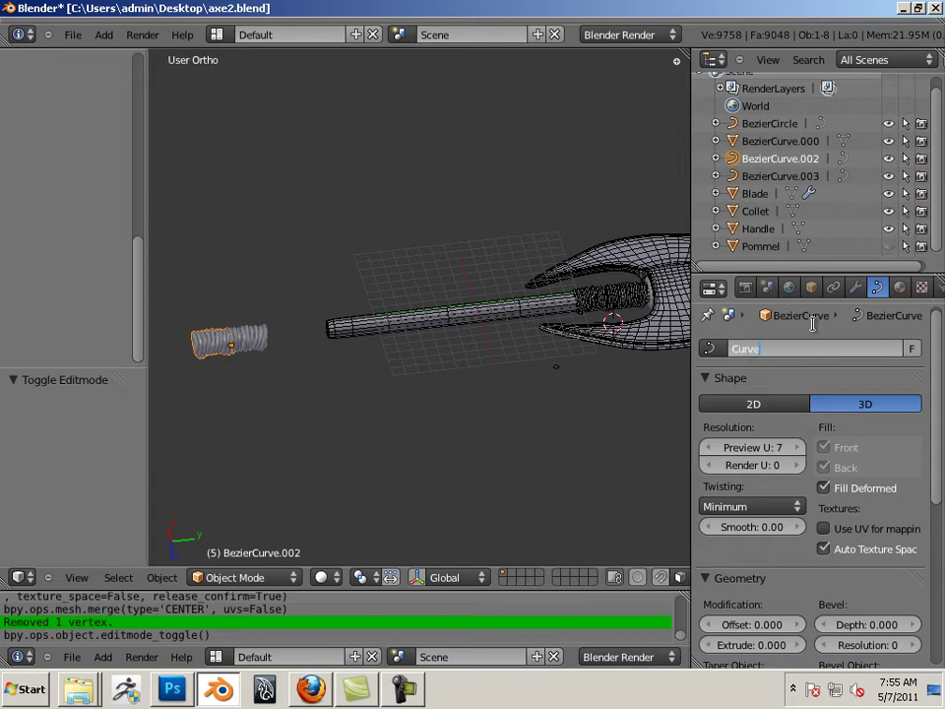
{"action": "type", "text": "Rope2"}
{"action": "key", "text": "Return"}
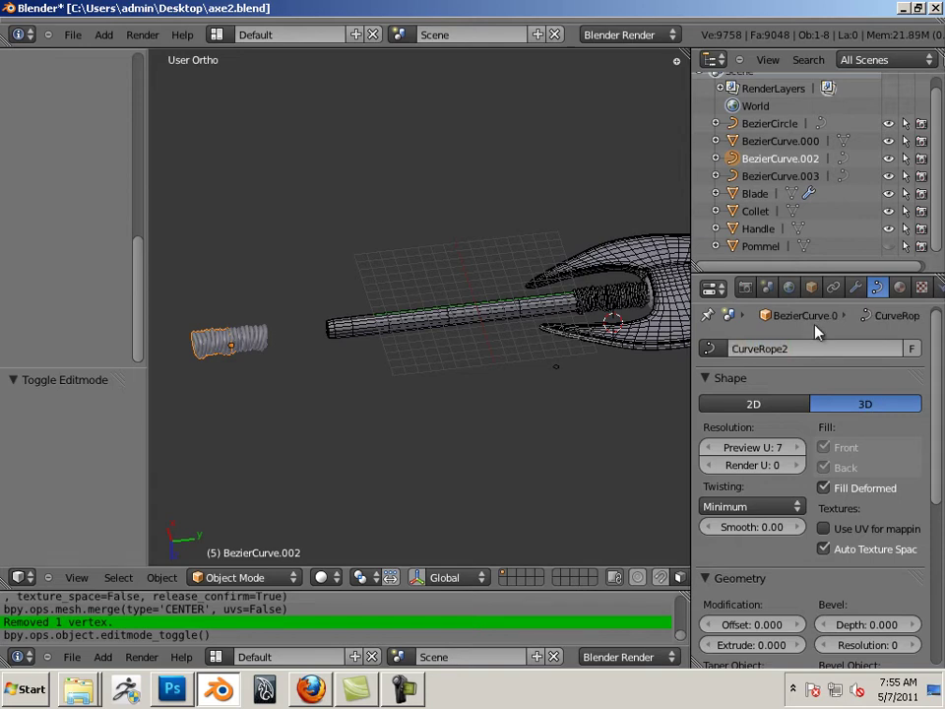
- Copy the far coil's data name and reuse it to rename the near coil's curve data to CurveRope1
{"action": "left_click", "coordinate": [752, 349]}
{"action": "key", "text": "ctrl+c"}
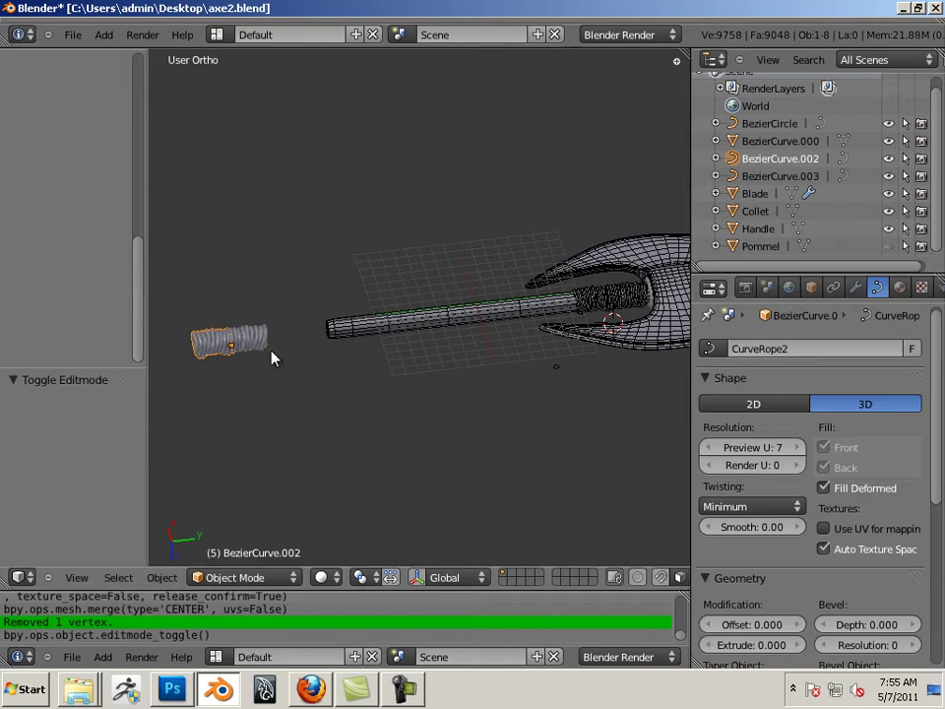
{"action": "right_click", "coordinate": [270, 357]}
{"action": "left_click", "coordinate": [798, 349]}
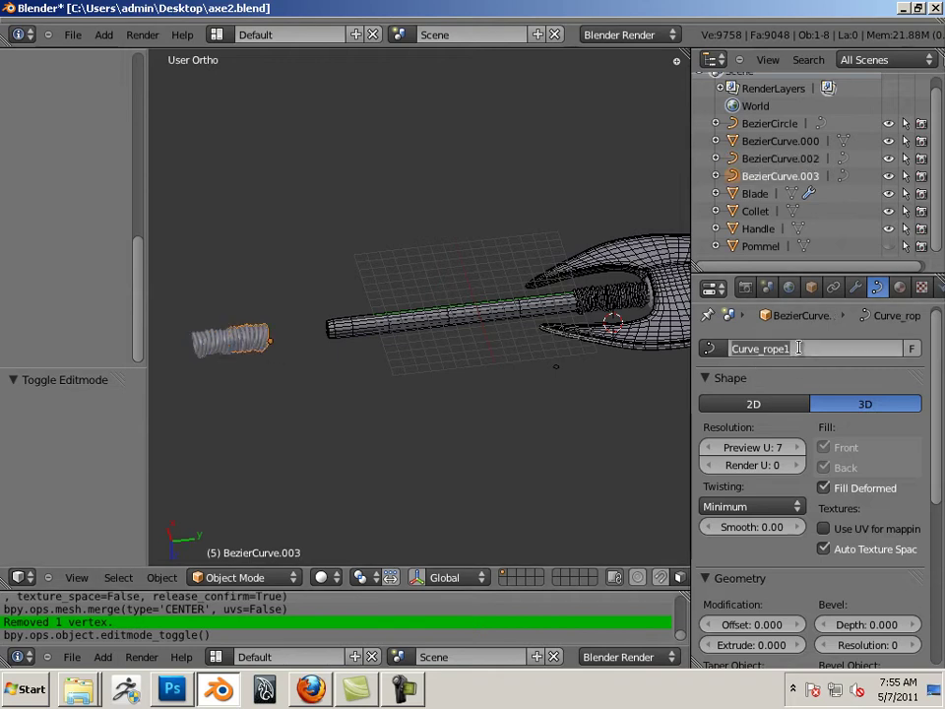
{"action": "key", "text": "ctrl+v"}
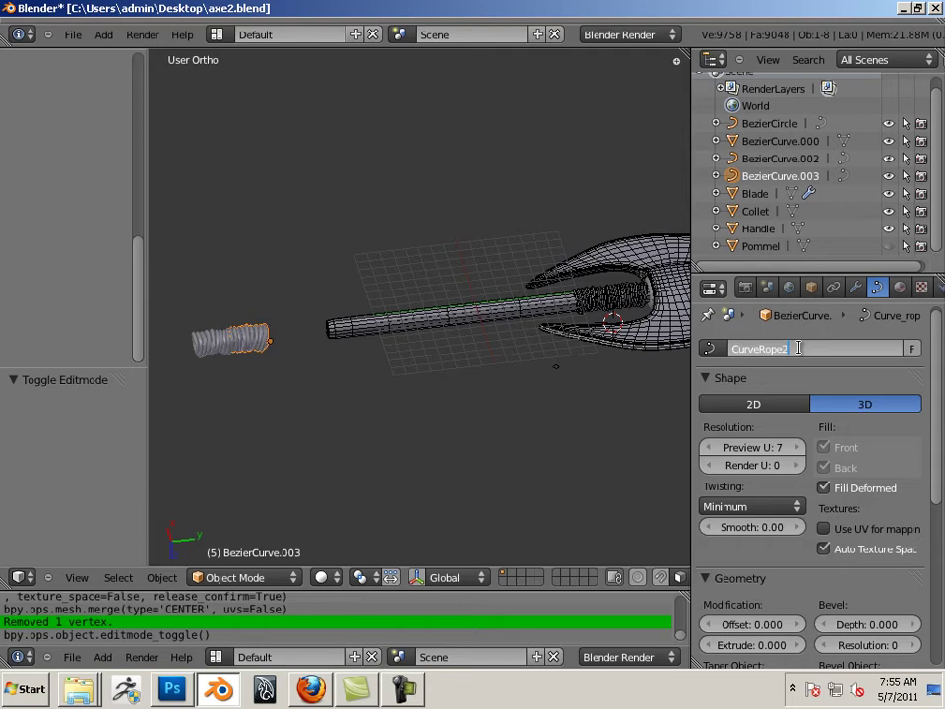
{"action": "key", "text": "Return"}
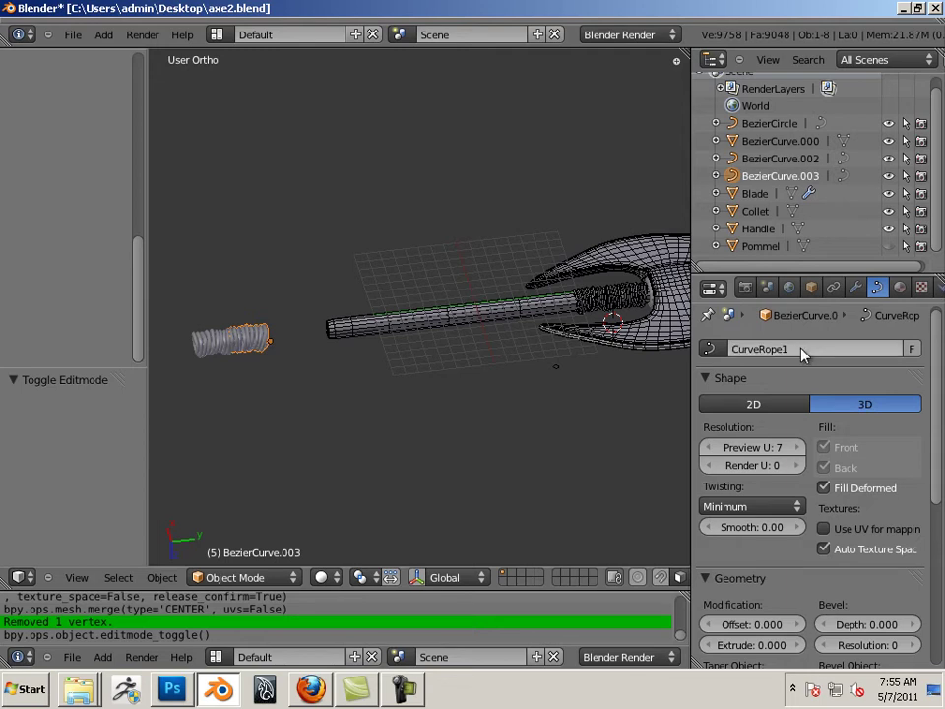
- Select the far spare coil and expand its outliner entry to compare its object and curve data names
{"action": "key", "text": "a"}
{"action": "right_click", "coordinate": [209, 357]}
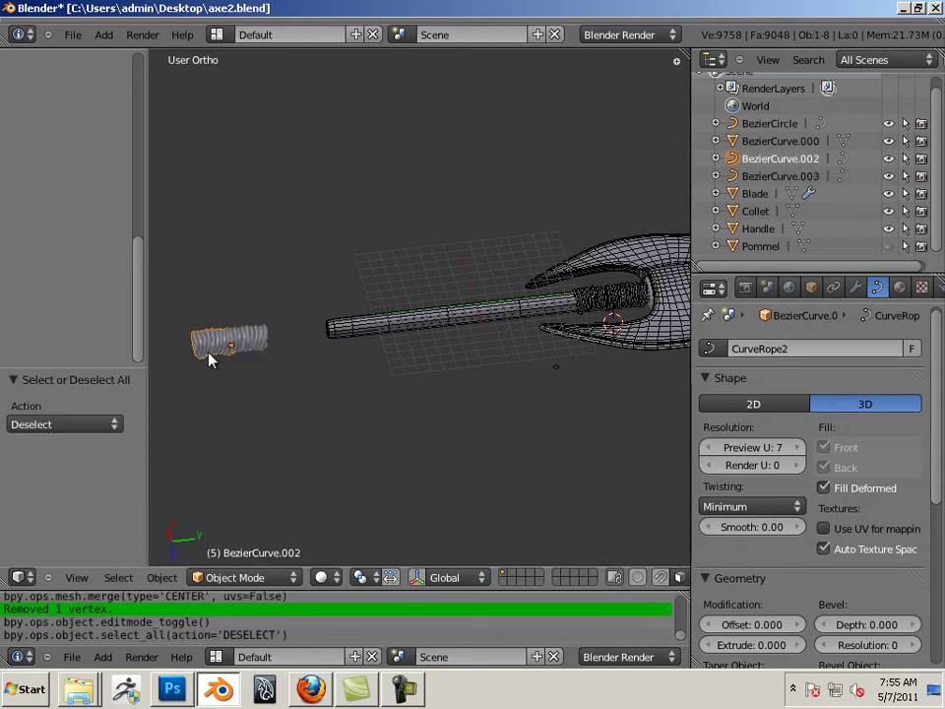
{"action": "middle_click_drag", "start_coordinate": [611, 323], "coordinate": [557, 323]}
{"action": "scroll", "coordinate": [684, 260], "scroll_direction": "up", "scroll_amount": 15}
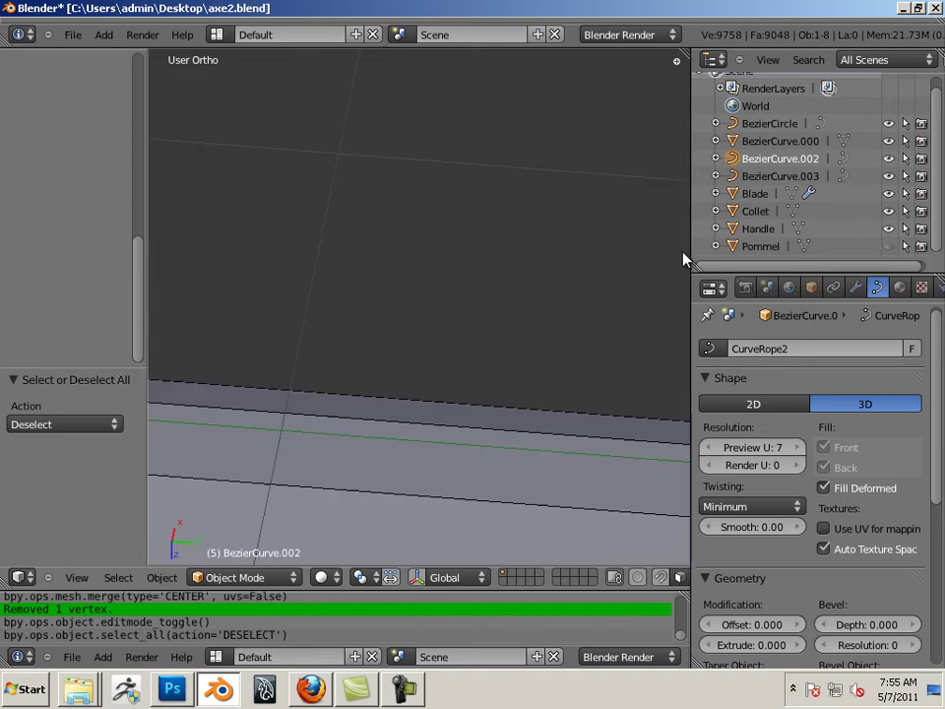
{"action": "scroll", "coordinate": [650, 260], "scroll_direction": "down", "scroll_amount": 17}
{"action": "scroll", "coordinate": [659, 264], "scroll_direction": "up", "scroll_amount": 2}
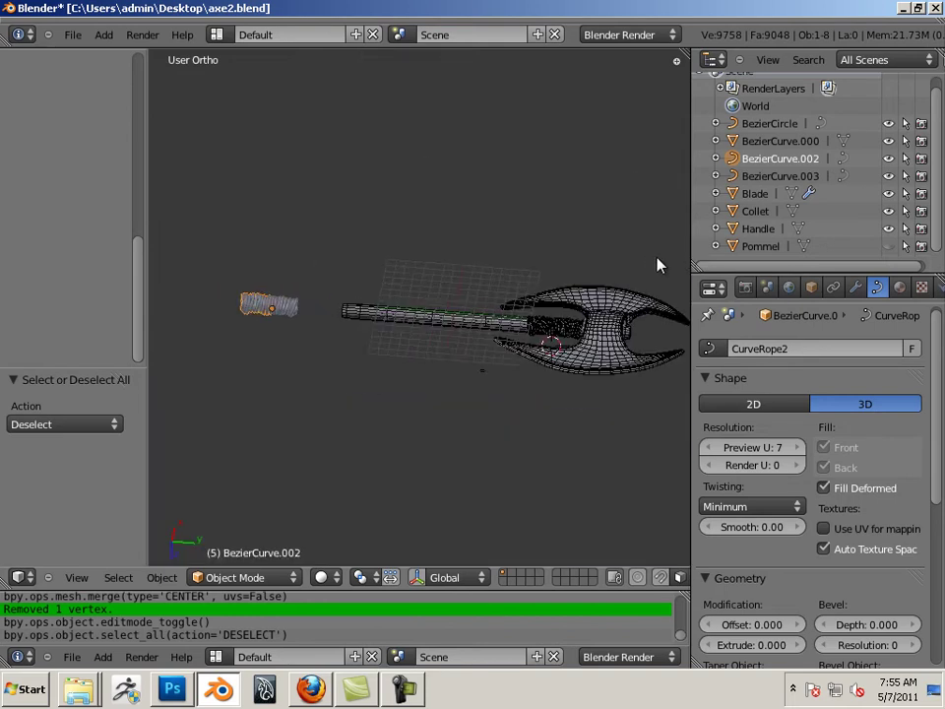
{"action": "left_click", "coordinate": [716, 158]}
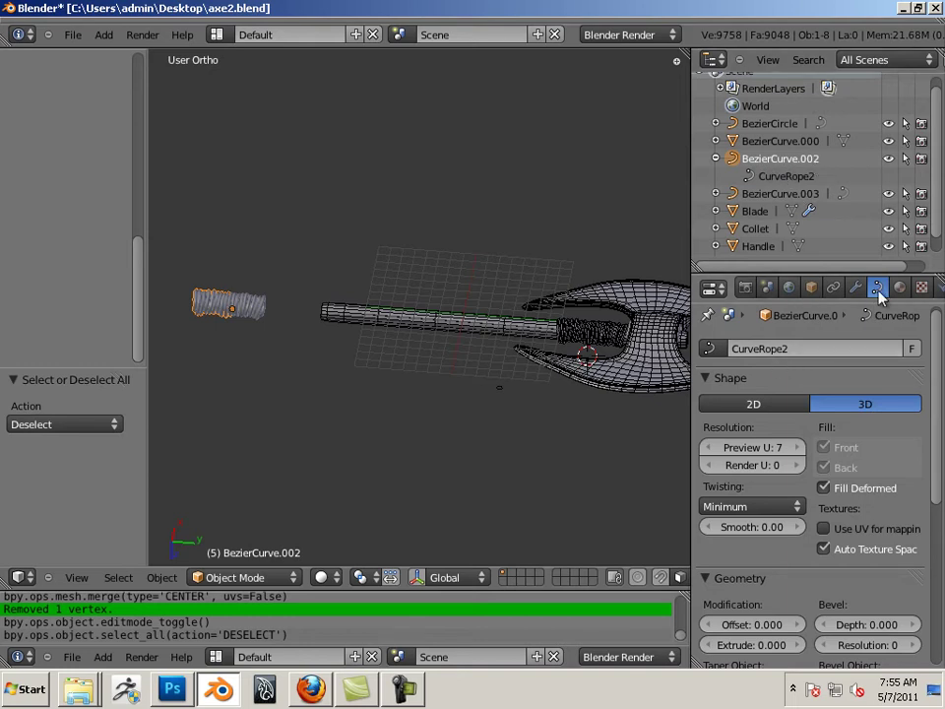
{"action": "left_click_drag", "start_coordinate": [933, 370], "coordinate": [932, 367]}
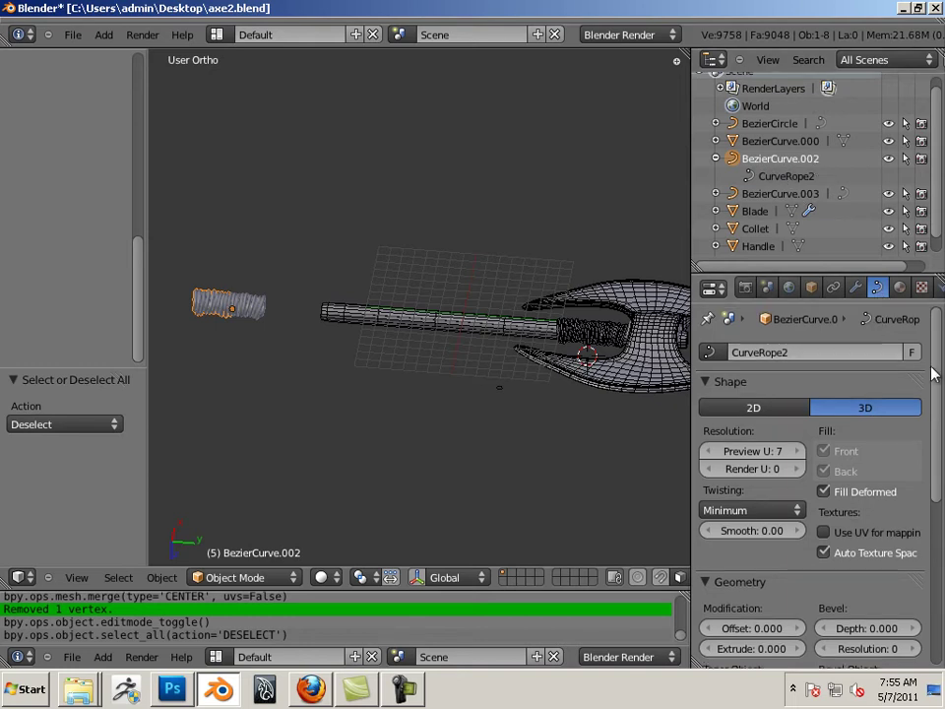
- Rename the object of the spare coil nearest the handle to CurveRope2
{"action": "left_click", "coordinate": [812, 287]}
{"action": "scroll", "coordinate": [887, 433], "scroll_direction": "up", "scroll_amount": 4}
{"action": "scroll", "coordinate": [857, 424], "scroll_direction": "up", "scroll_amount": 4}
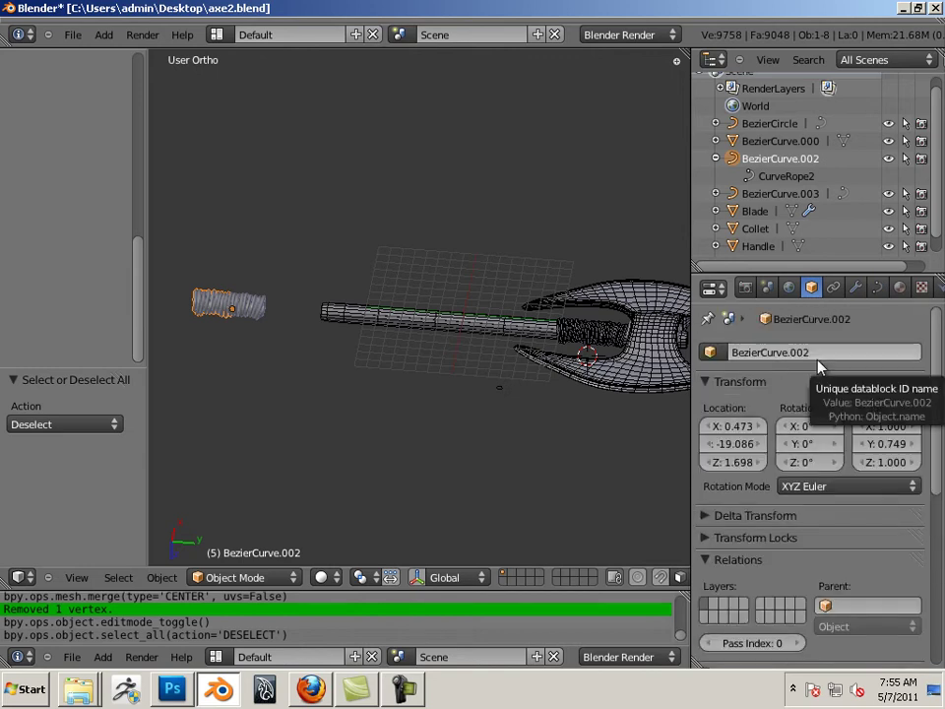
{"action": "right_click", "coordinate": [262, 316]}
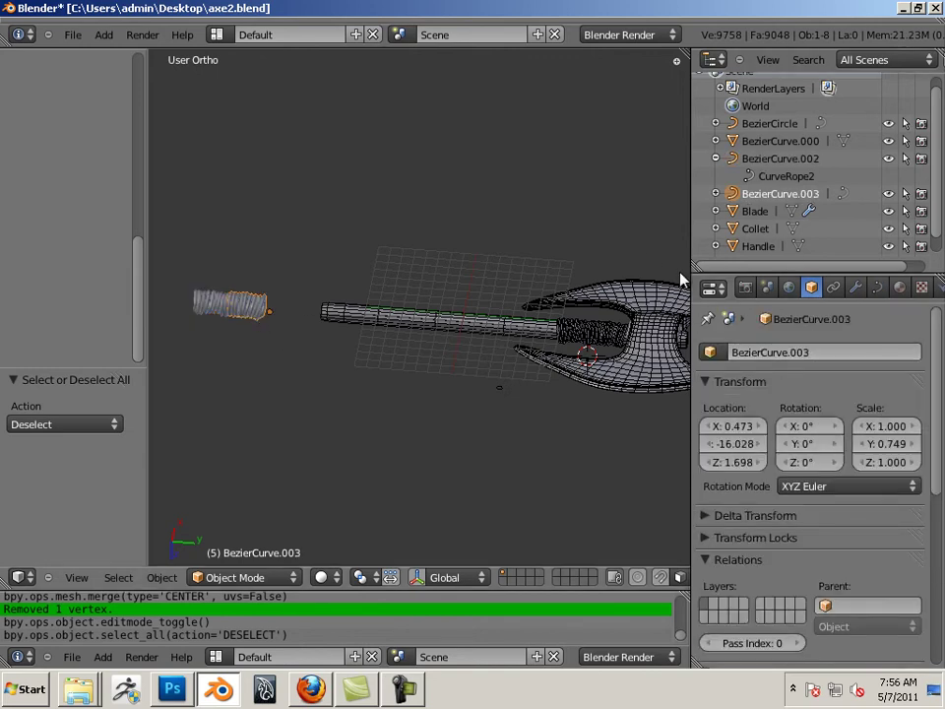
{"action": "left_click", "coordinate": [774, 361]}
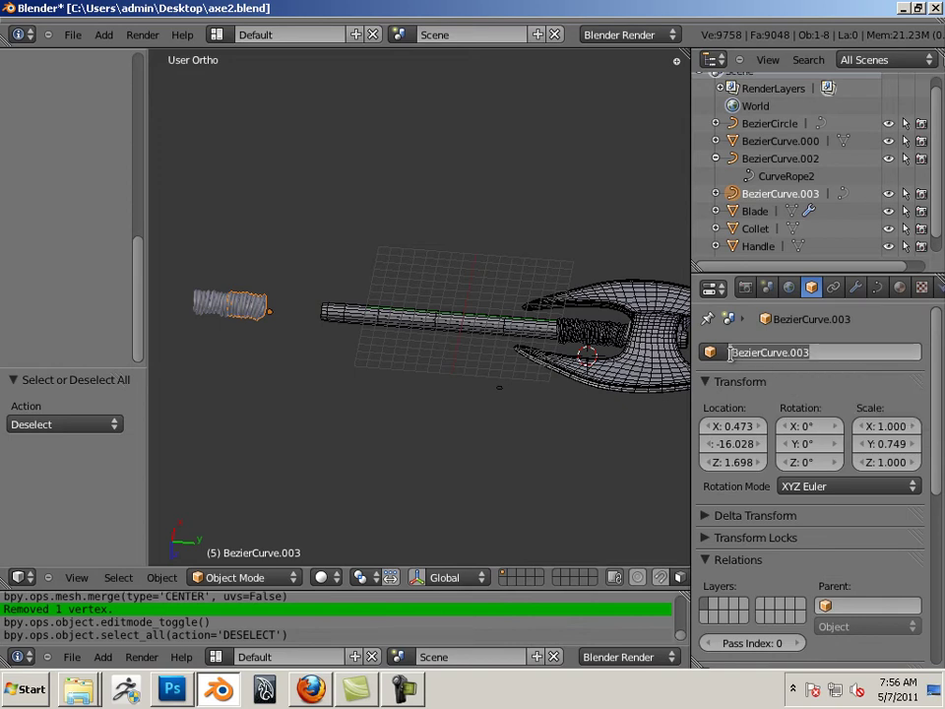
{"action": "key", "text": "ctrl+v"}
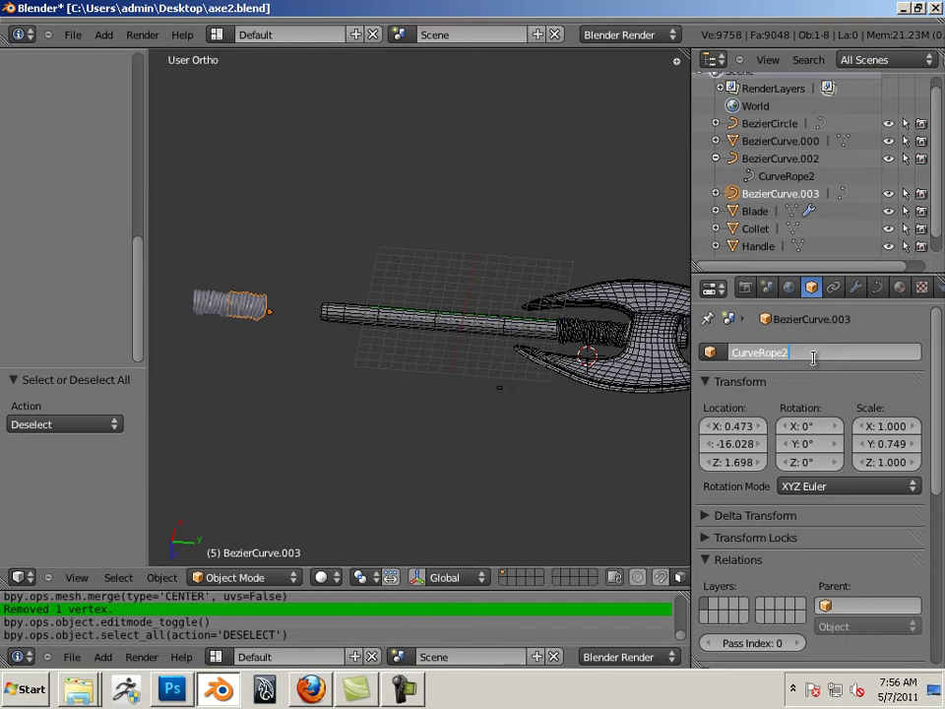
{"action": "key", "text": "Return"}
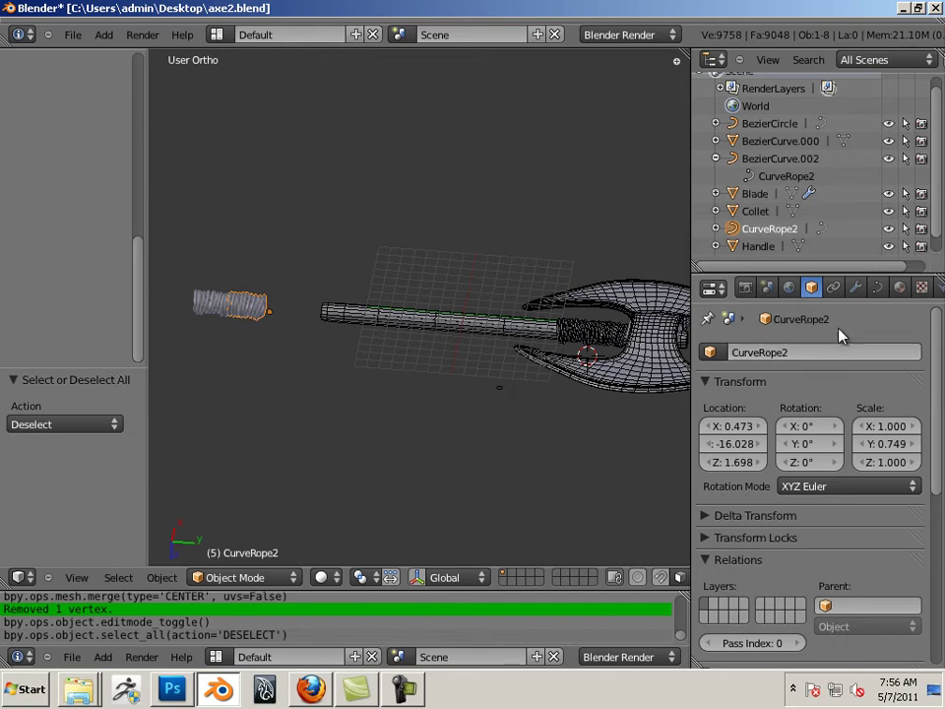
- Rename the object of the spare coil farthest from the handle to CurveRope1
{"action": "right_click", "coordinate": [209, 311]}
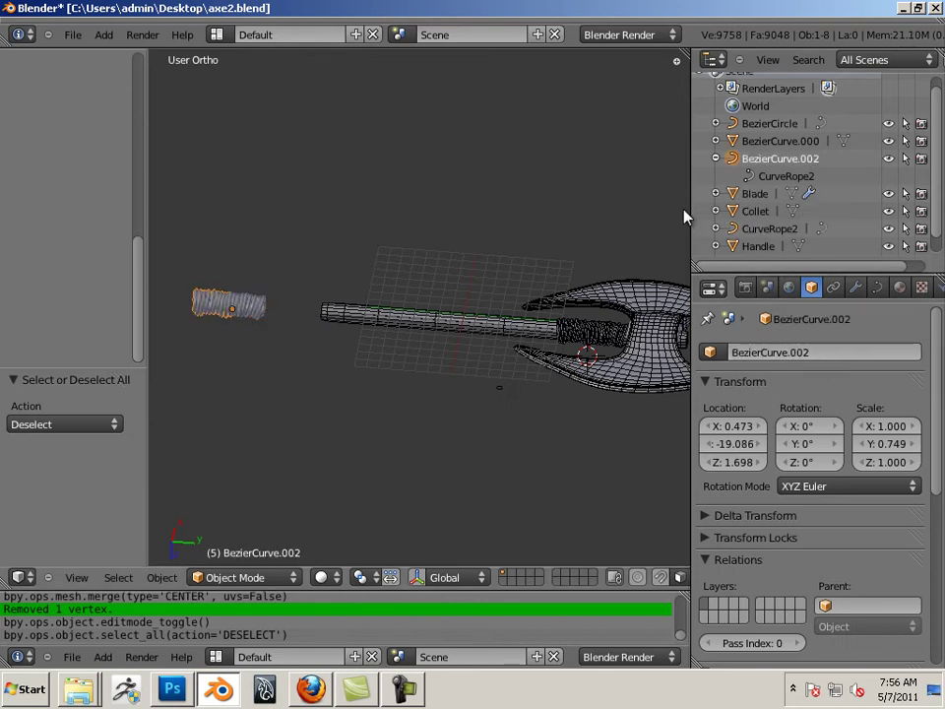
{"action": "left_click", "coordinate": [847, 352]}
{"action": "key", "text": "ctrl+v"}
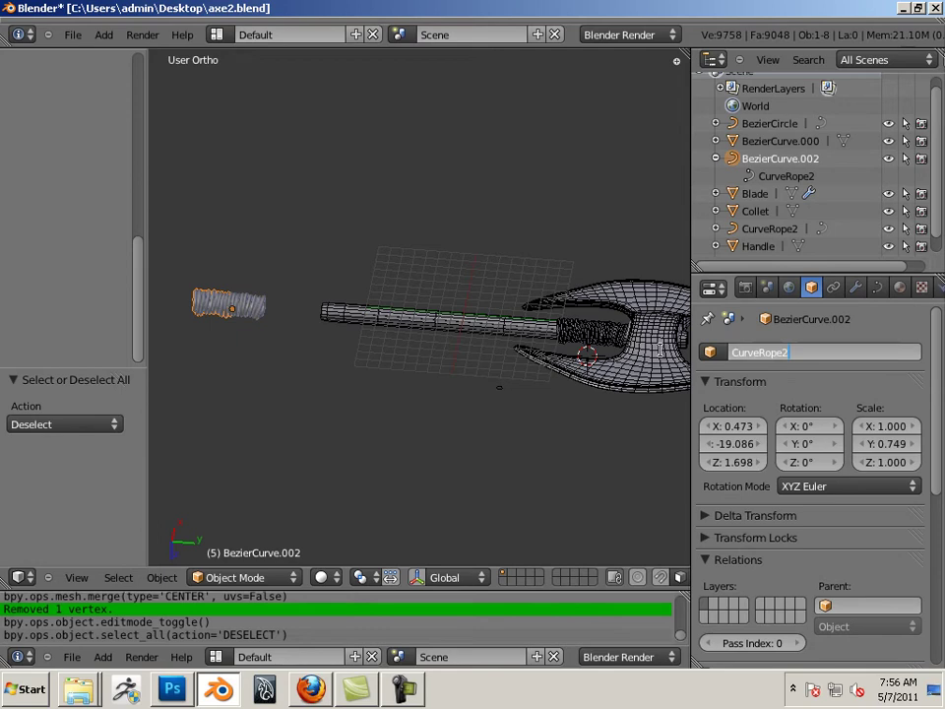
{"action": "key", "text": "Return"}
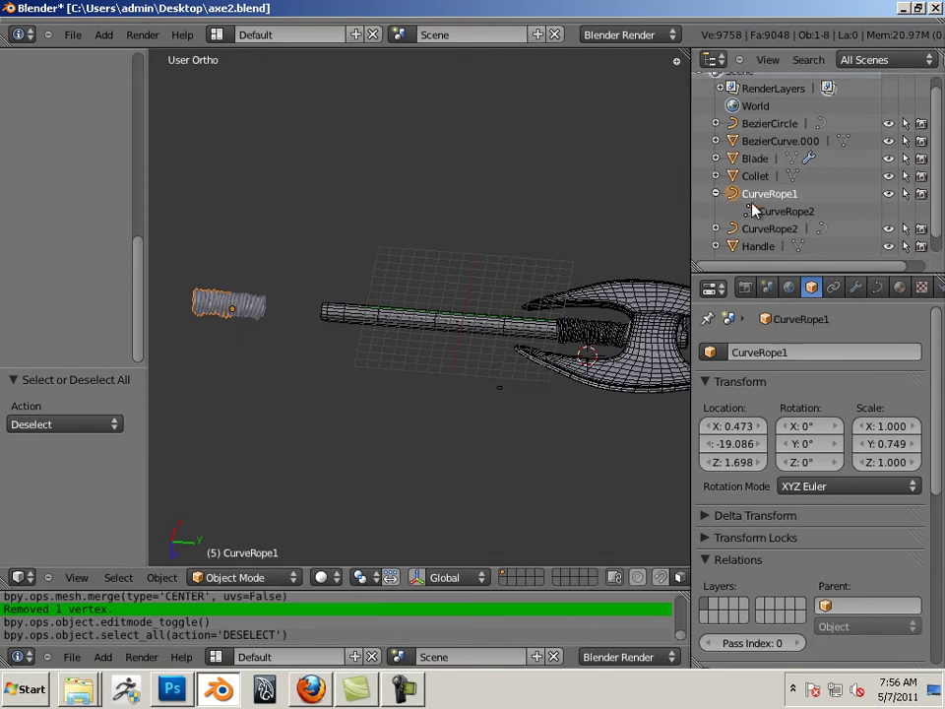
- Rename the curve data of the spare coil farthest from the handle to CurveRope1
{"action": "left_click", "coordinate": [791, 216]}
{"action": "left_click", "coordinate": [796, 217]}
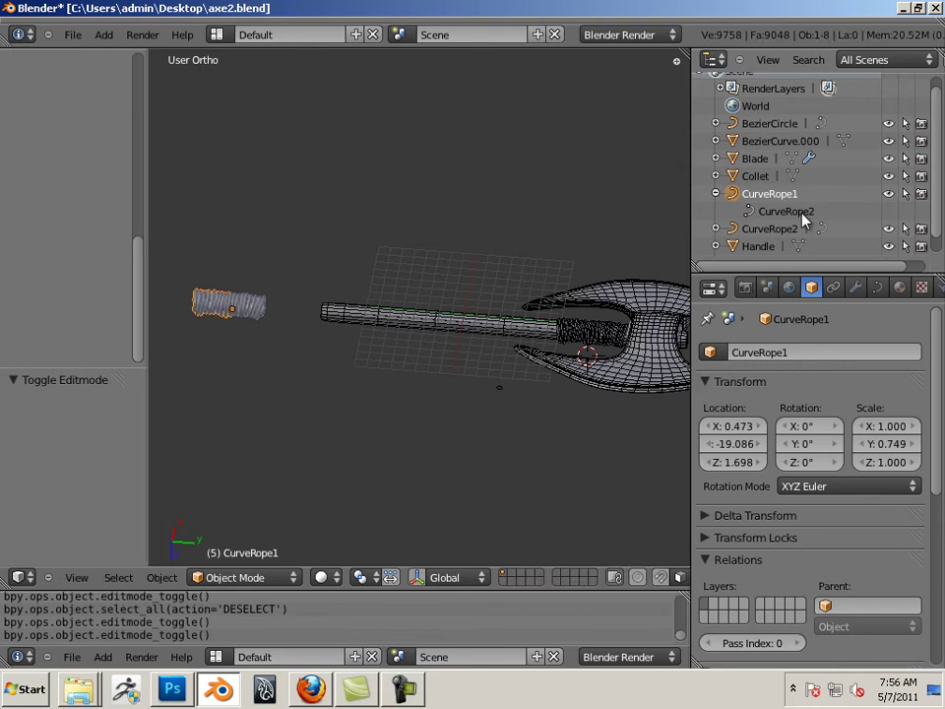
{"action": "left_click", "coordinate": [800, 218]}
{"action": "left_click", "coordinate": [877, 287]}
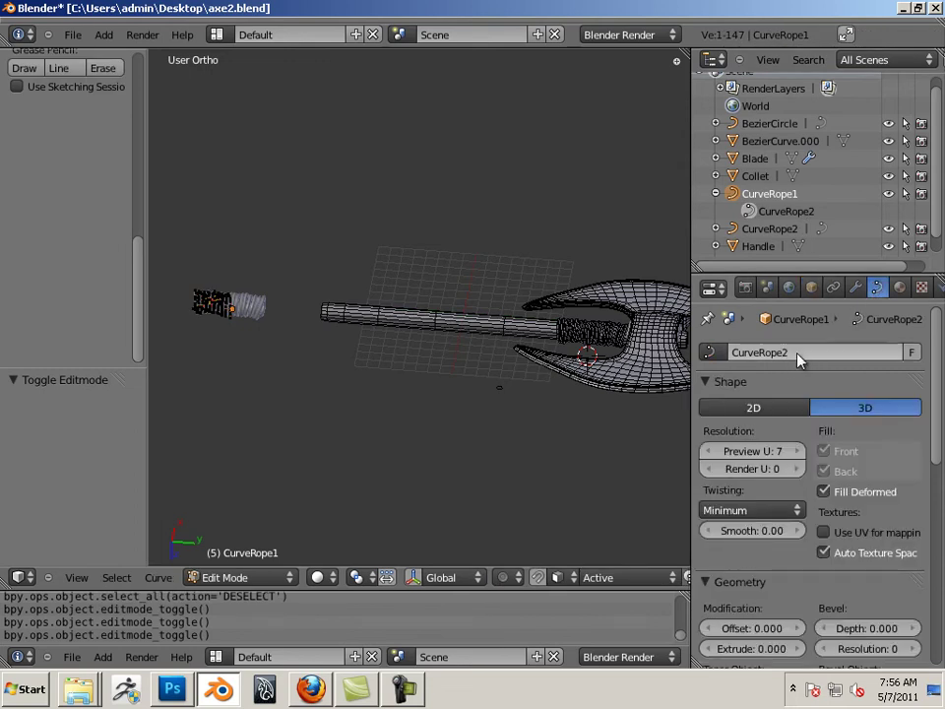
{"action": "left_click", "coordinate": [825, 351]}
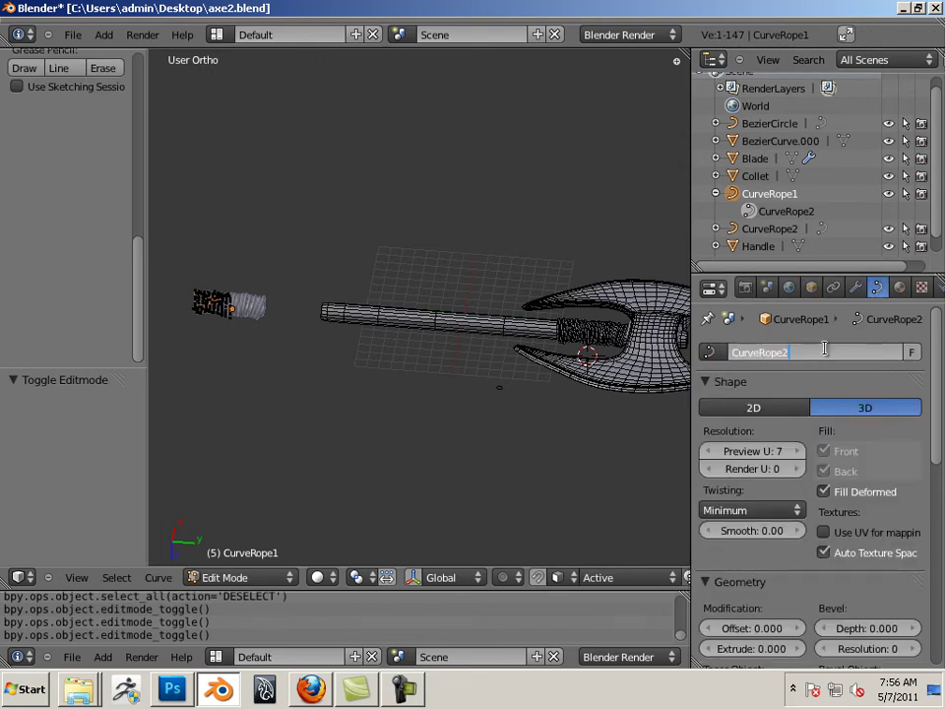
{"action": "key", "text": "Return"}
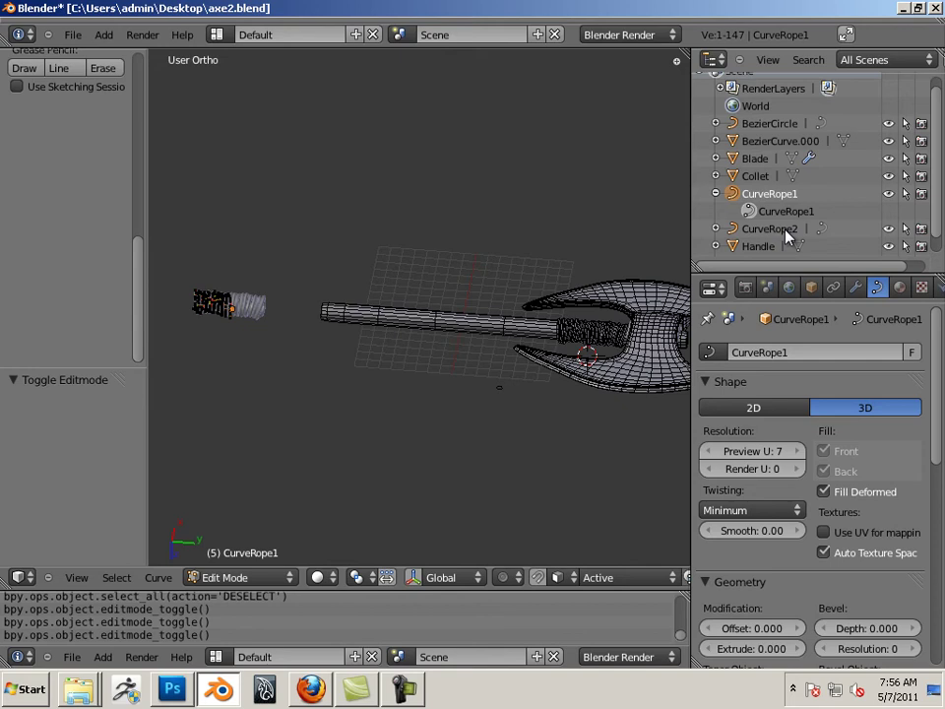
- Rename the curve data of the spare coil nearest the handle to CurveRope2 and collapse the expanded CurveRope1 outliner entry
{"action": "left_click", "coordinate": [783, 230]}
{"action": "left_click", "coordinate": [835, 354]}
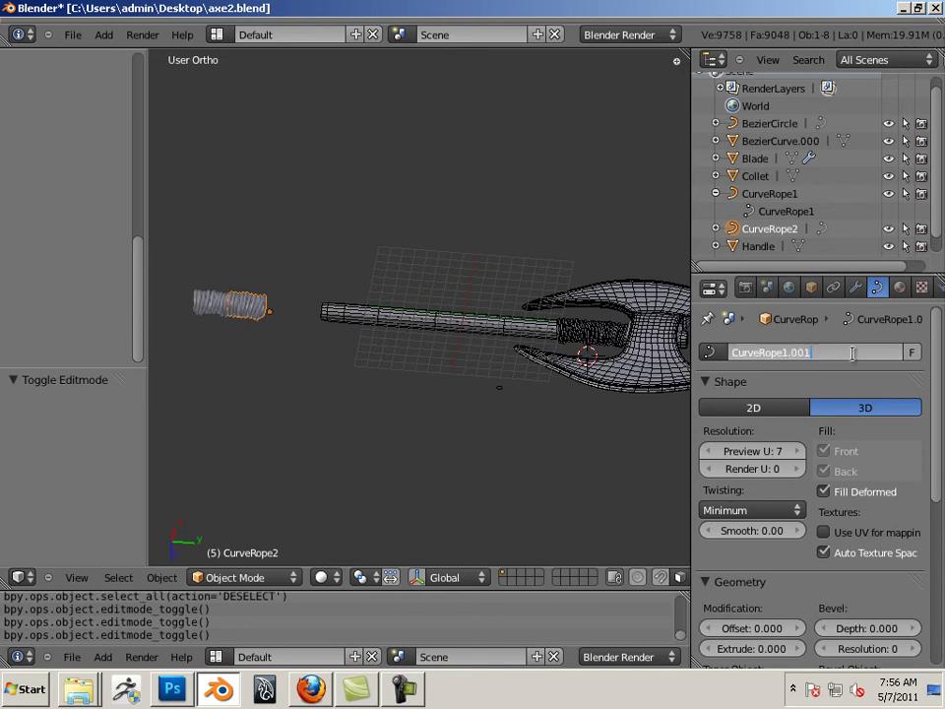
{"action": "key", "text": "BackSpace"}
{"action": "key", "text": "BackSpace"}
{"action": "type", "text": "2"}
{"action": "key", "text": "Return"}
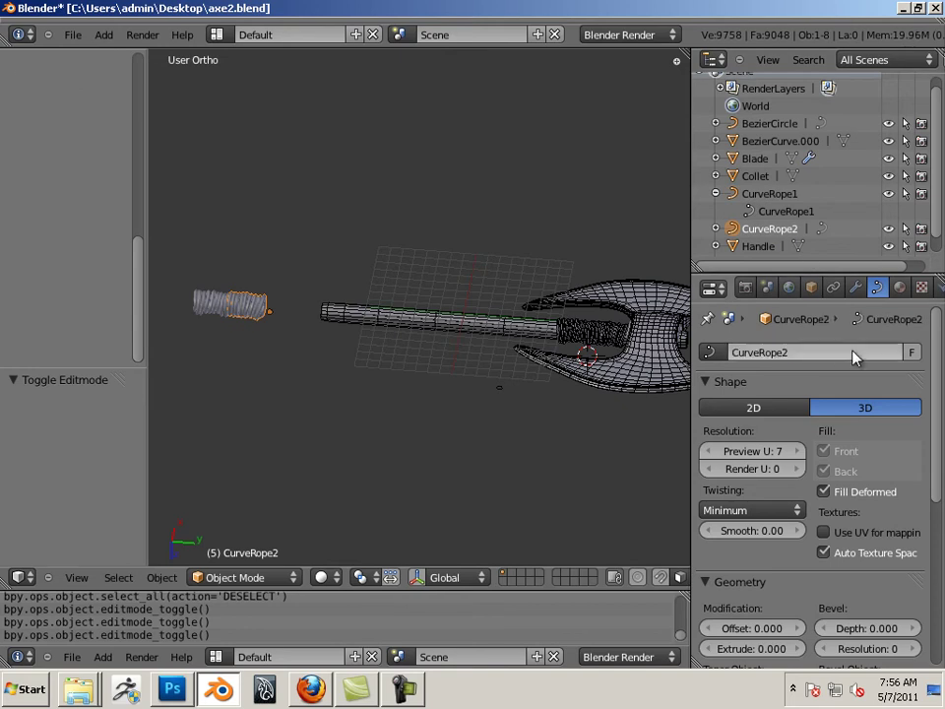
{"action": "left_click", "coordinate": [716, 193]}
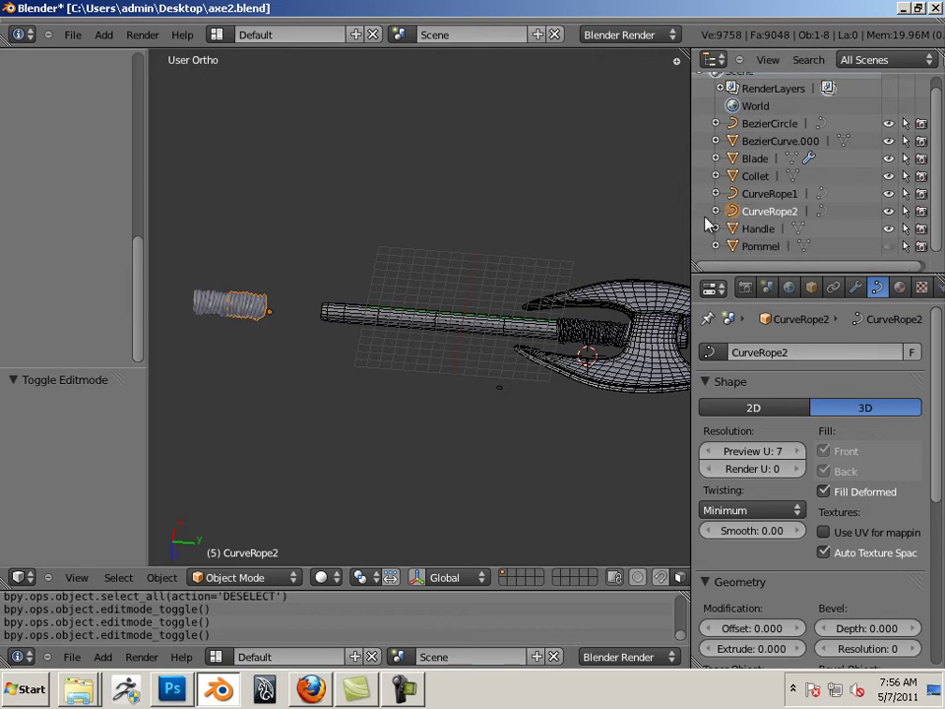
- Rename the rope mesh object wrapped around the handle from its generic curve name to Rope_Handle
{"action": "left_click", "coordinate": [757, 140]}
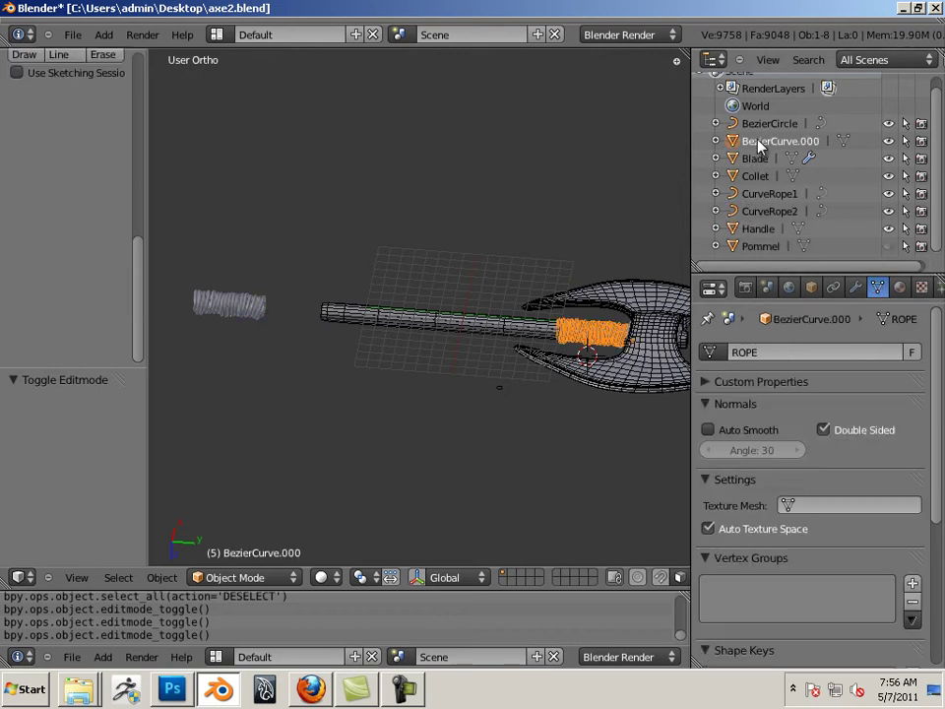
{"action": "left_click", "coordinate": [811, 286]}
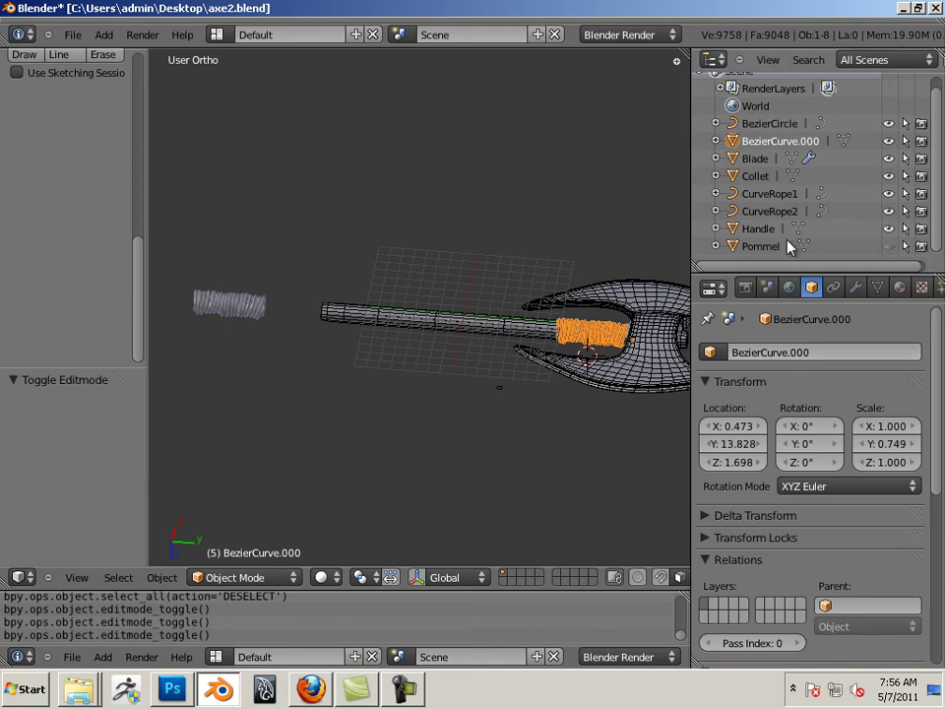
{"action": "left_click", "coordinate": [823, 353]}
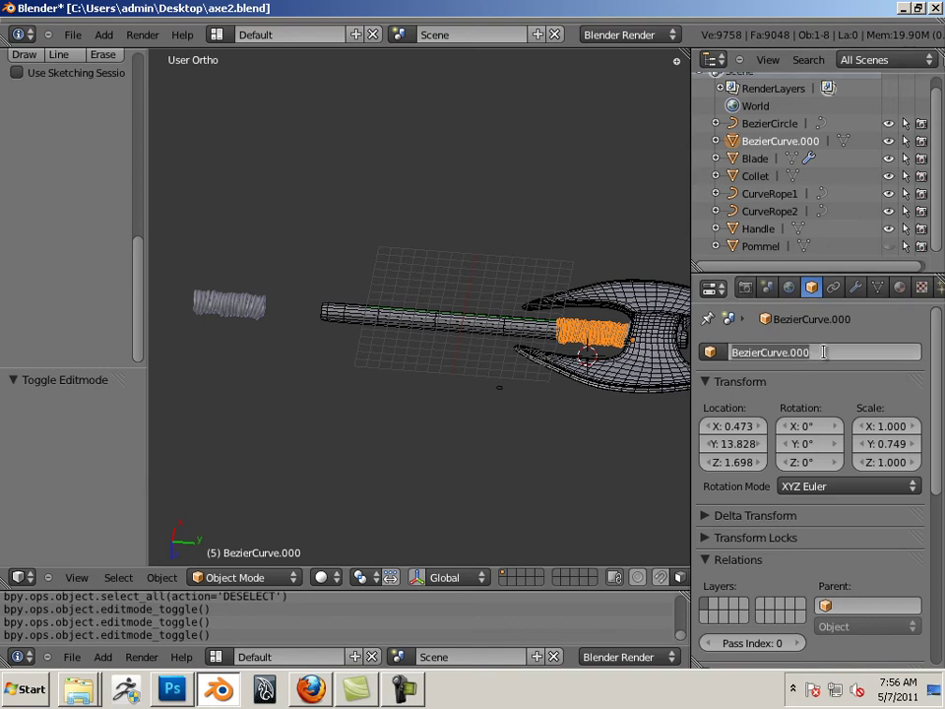
{"action": "type", "text": "Rope"}
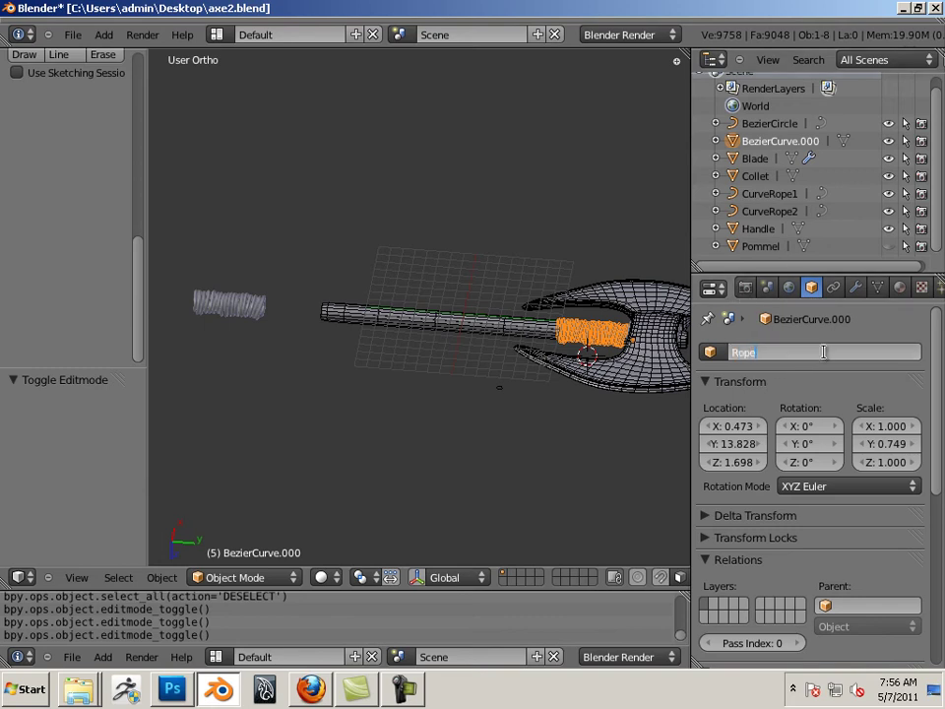
{"action": "type", "text": "_Handle"}
{"action": "key", "text": "Return"}
- Add the two spare rope coils to the BezierCircle selection, ending with only the circle selected
{"action": "left_click", "coordinate": [775, 125]}
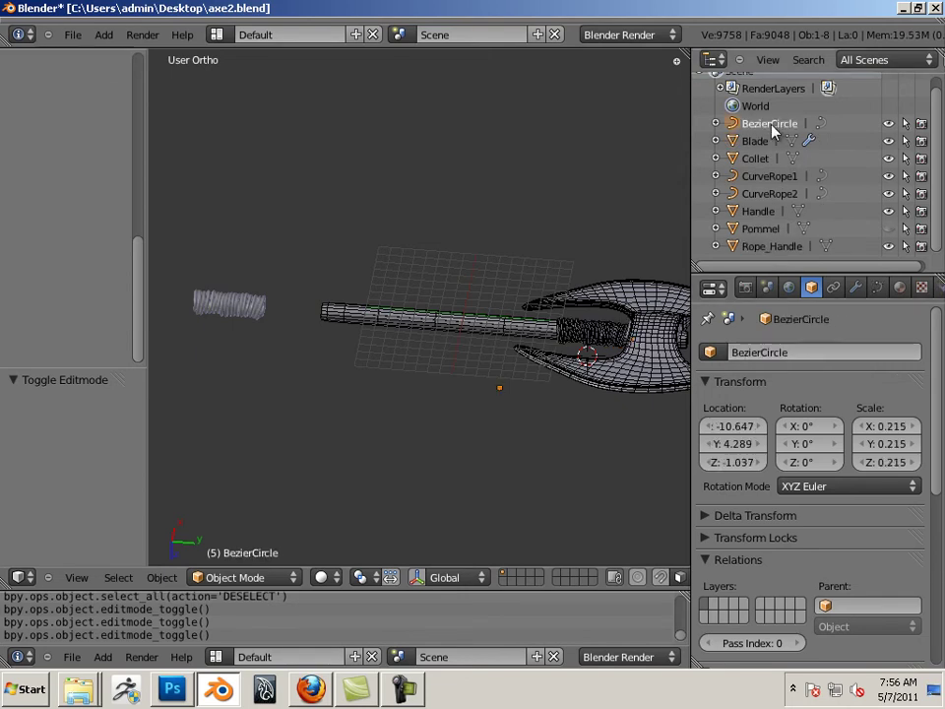
{"action": "middle_click_drag", "start_coordinate": [607, 251], "coordinate": [562, 258], "text": "shift"}
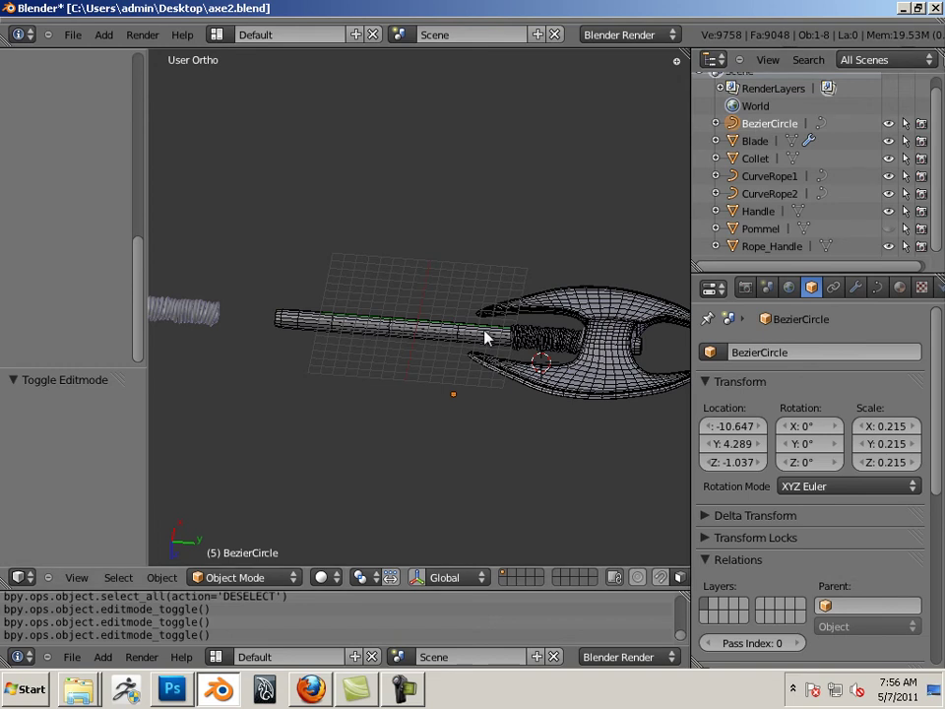
{"action": "middle_click_drag", "start_coordinate": [338, 320], "coordinate": [466, 333], "text": "shift"}
{"action": "key", "text": "b"}
{"action": "left_click_drag", "start_coordinate": [384, 274], "coordinate": [279, 369]}
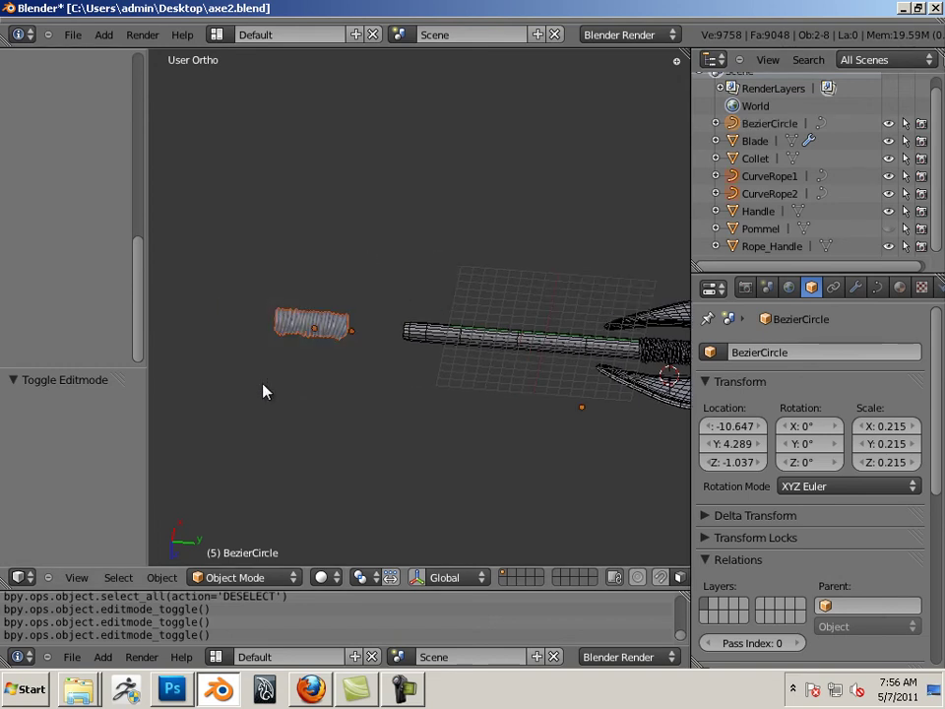
{"action": "scroll", "coordinate": [561, 410], "scroll_direction": "down", "scroll_amount": 3, "text": "ctrl"}
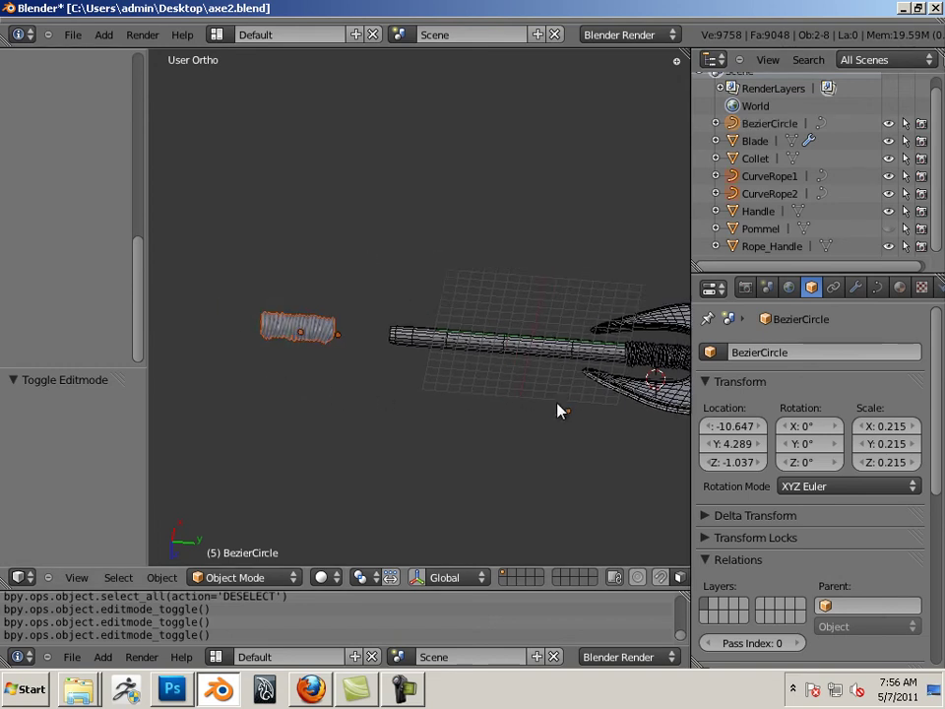
{"action": "left_click", "coordinate": [772, 129], "text": "ctrl"}
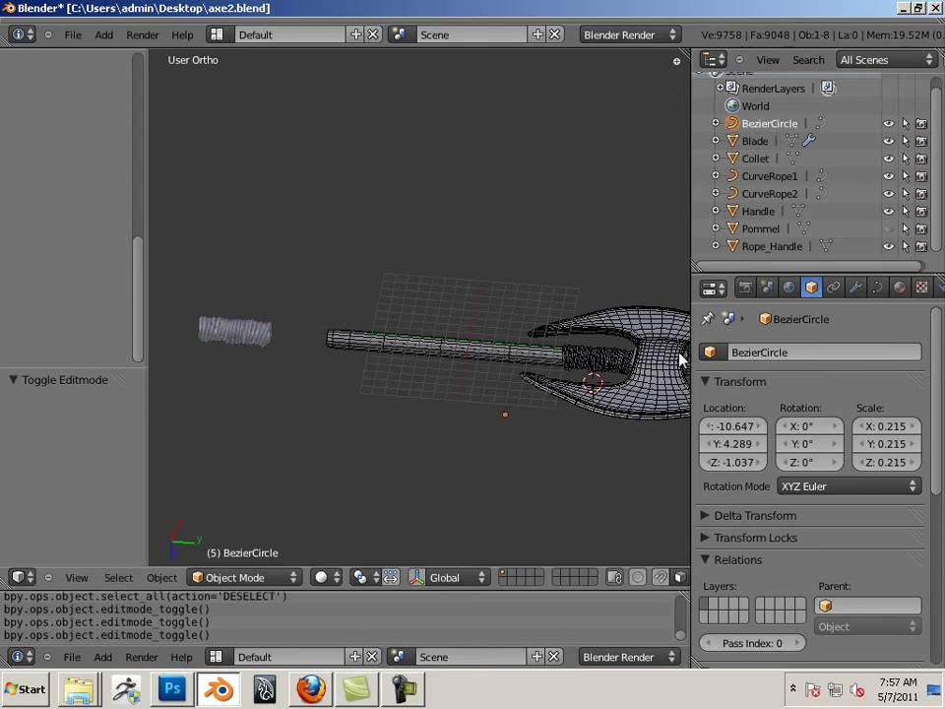
- Duplicate the Rope_Handle mesh below the blade, leaving the copy in its original position
{"action": "middle_click_drag", "start_coordinate": [576, 327], "coordinate": [600, 365]}
{"action": "scroll", "coordinate": [603, 364], "scroll_direction": "up", "scroll_amount": 10}
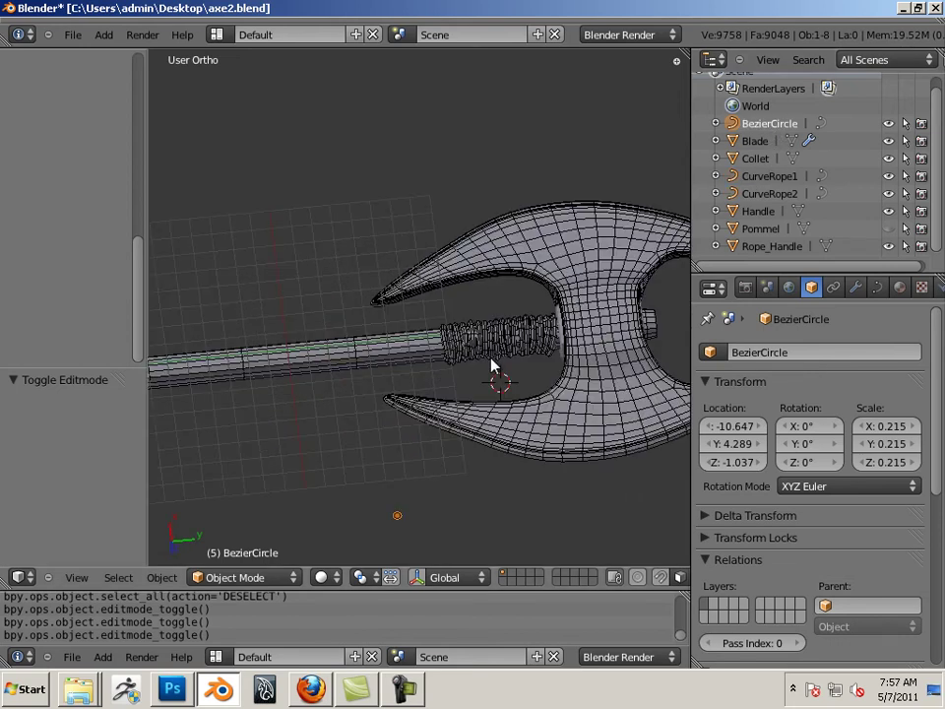
{"action": "middle_click_drag", "start_coordinate": [360, 298], "coordinate": [439, 319]}
{"action": "scroll", "coordinate": [528, 306], "scroll_direction": "down", "scroll_amount": 3}
{"action": "right_click", "coordinate": [445, 320]}
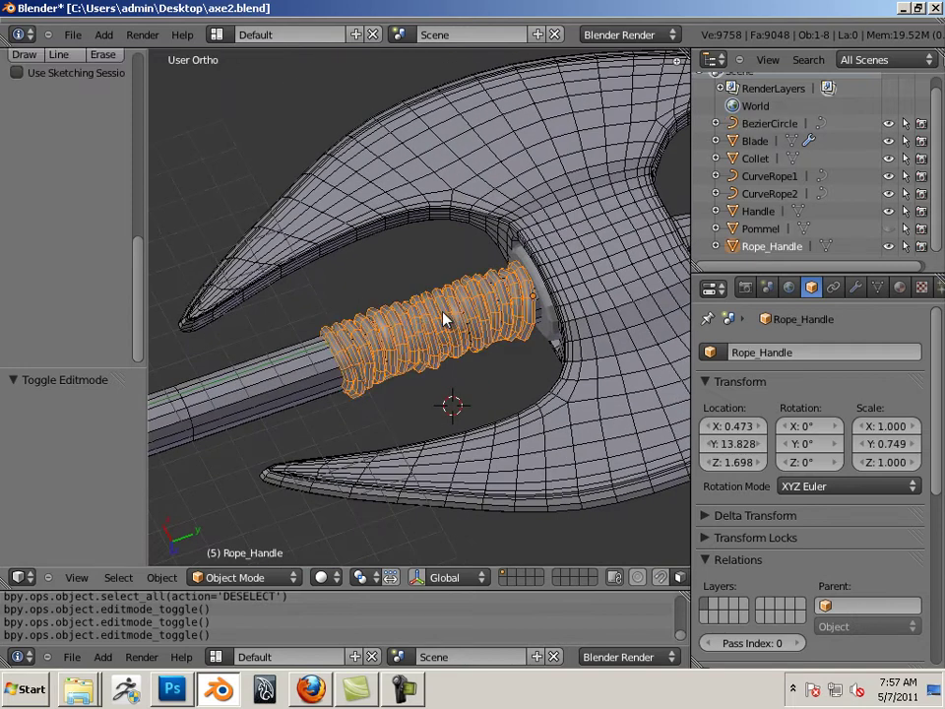
{"action": "key", "text": "shift+d"}
{"action": "right_click", "coordinate": [454, 305]}
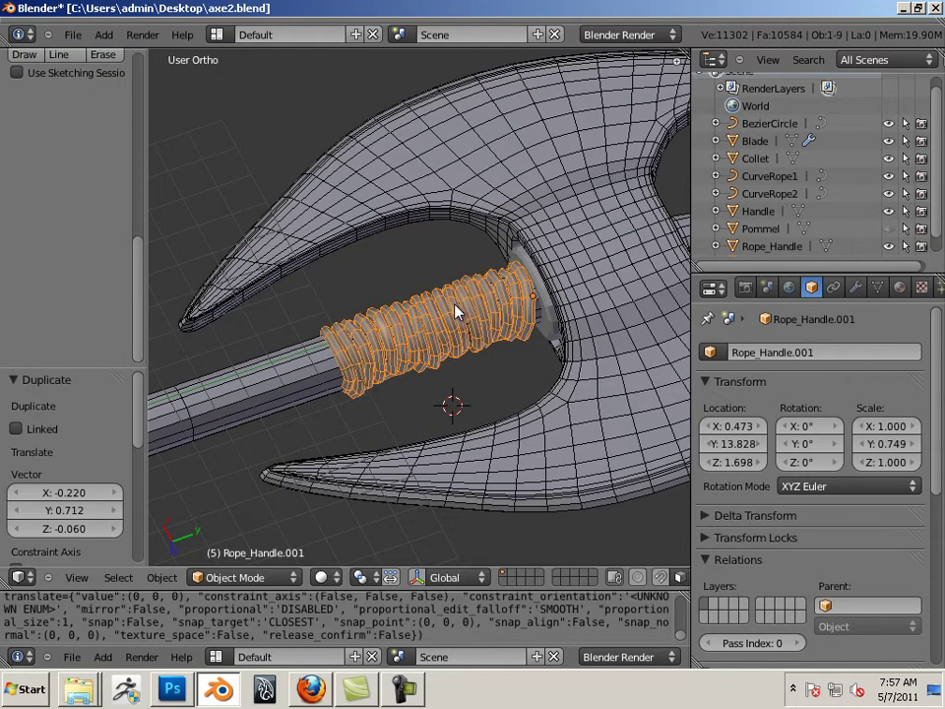
- Move the duplicated rope wrap about -18.05 units along Y to the free end of the handle
{"action": "scroll", "coordinate": [219, 286], "scroll_direction": "down", "scroll_amount": 7}
{"action": "middle_click_drag", "start_coordinate": [220, 286], "coordinate": [236, 321]}
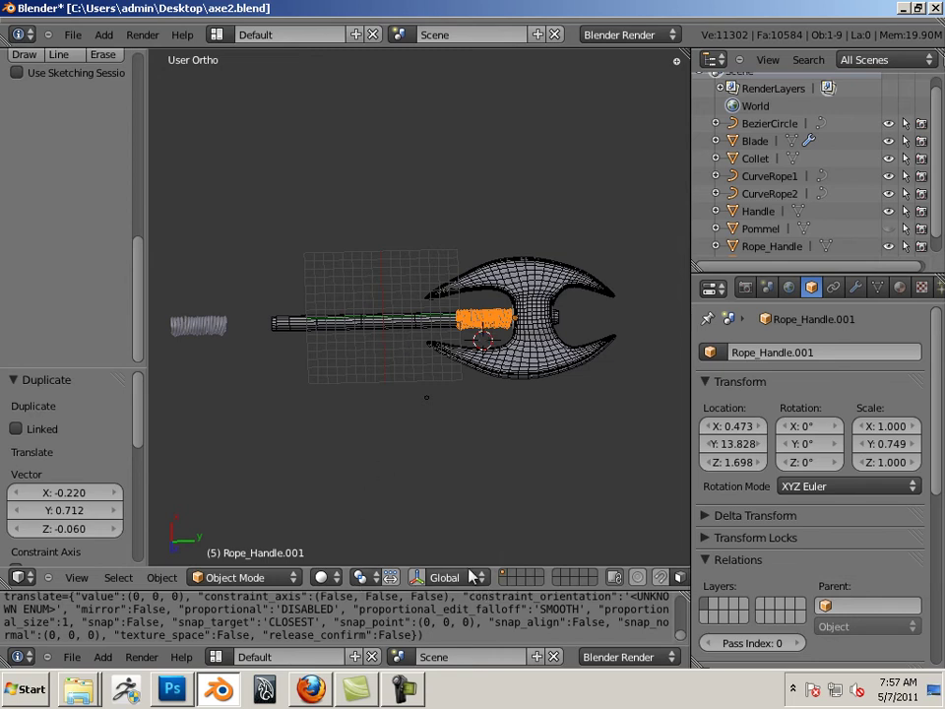
{"action": "left_click", "coordinate": [420, 579]}
{"action": "left_click_drag", "start_coordinate": [572, 317], "coordinate": [414, 323]}
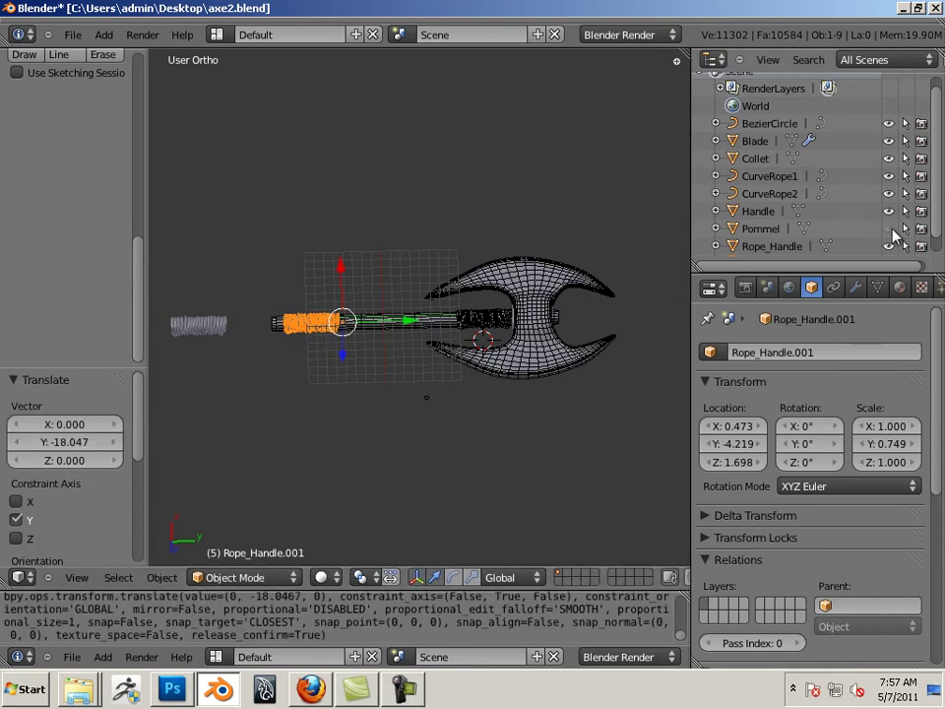
- Unhide the pommel and nudge the duplicated rope wrap about -0.06 units along Y against it
{"action": "scroll", "coordinate": [414, 316], "scroll_direction": "up", "scroll_amount": 4}
{"action": "scroll", "coordinate": [433, 338], "scroll_direction": "up", "scroll_amount": 4}
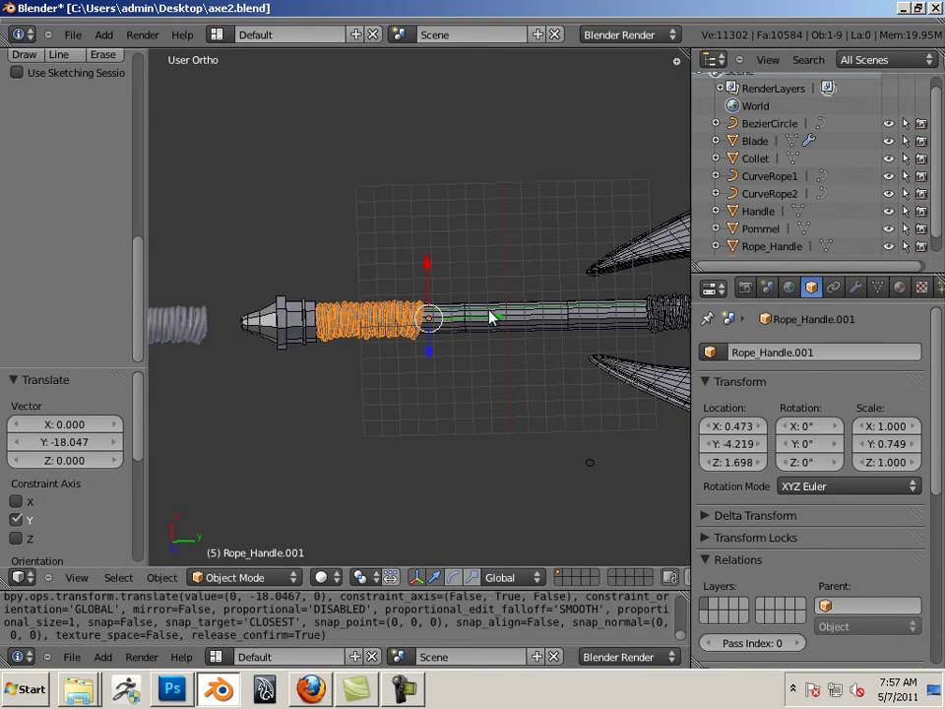
{"action": "middle_click_drag", "start_coordinate": [505, 343], "coordinate": [567, 331], "text": "shift"}
{"action": "left_click_drag", "start_coordinate": [568, 331], "coordinate": [566, 332]}
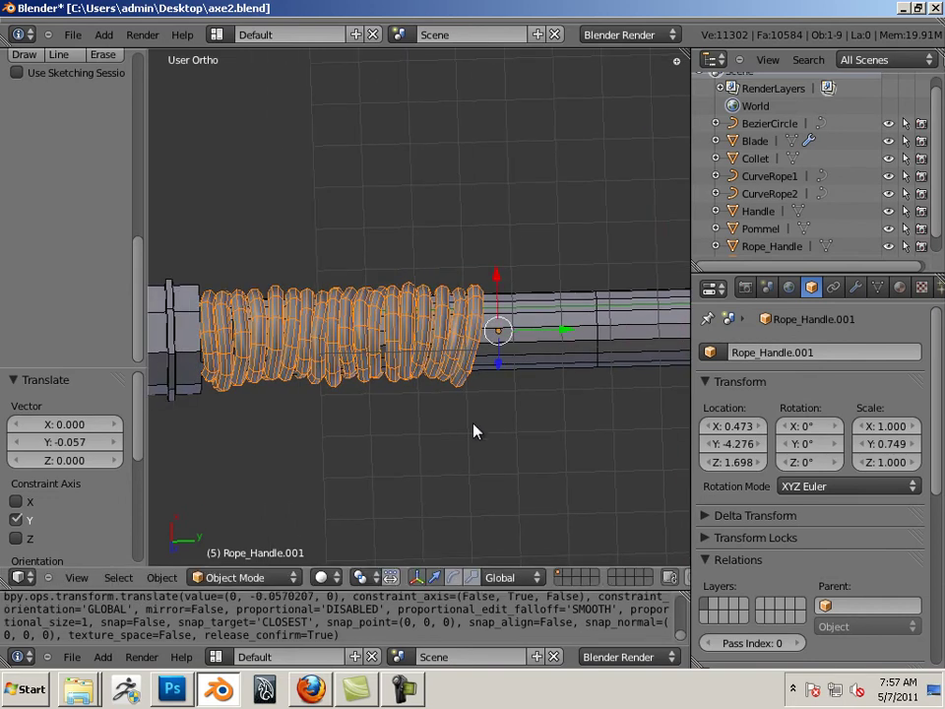
- Try to rotate the duplicated rope wrap about -176° around Y using its off-centre origin
{"action": "key", "text": "r"}
{"action": "key", "text": "e"}
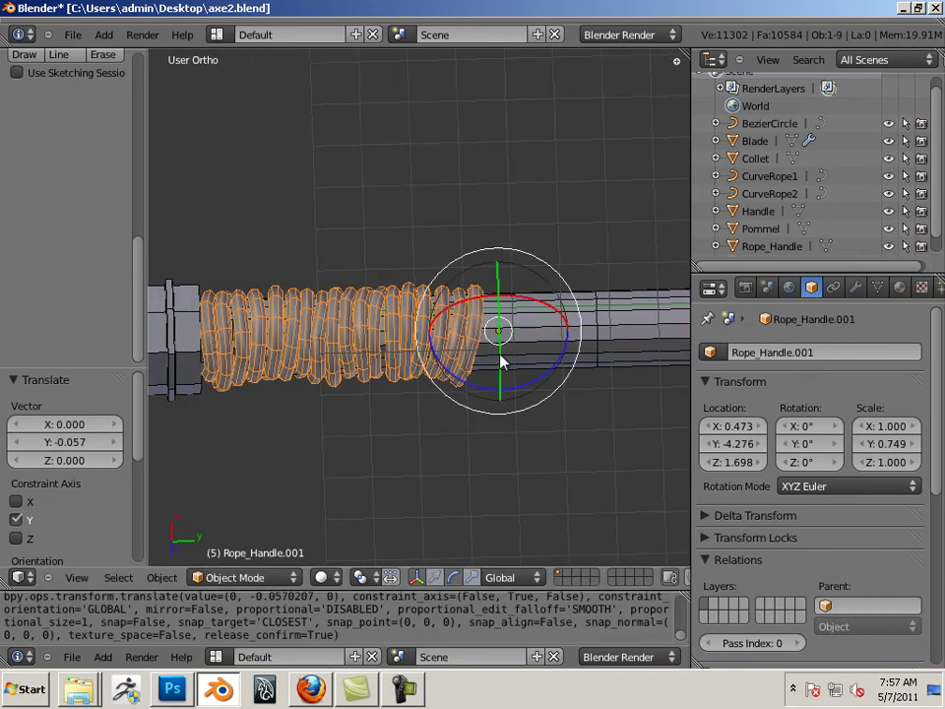
{"action": "left_click_drag", "start_coordinate": [500, 358], "coordinate": [500, 322]}
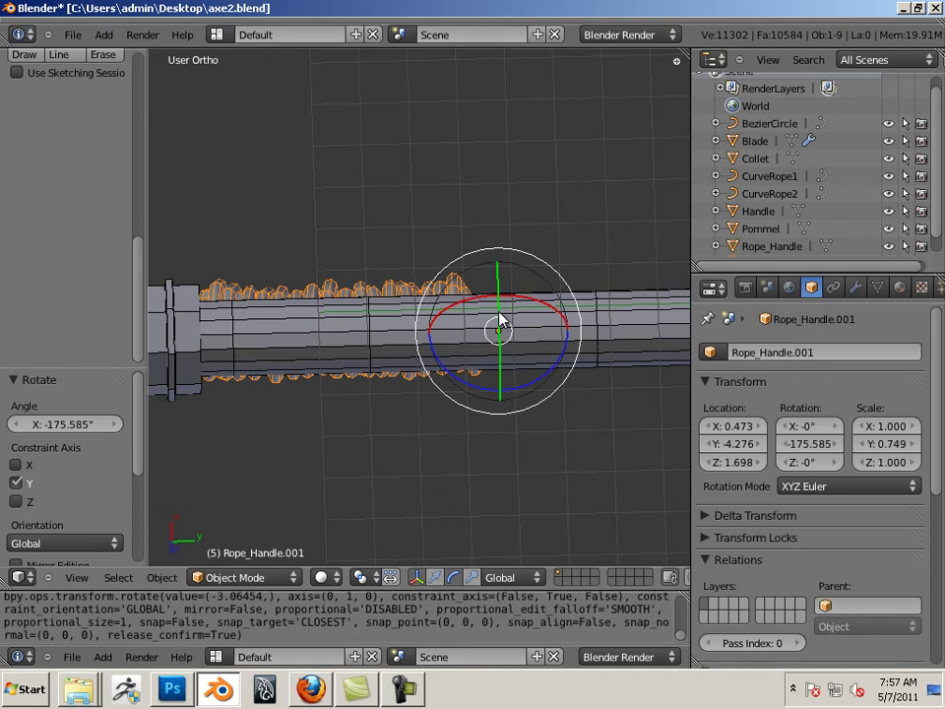
{"action": "key", "text": "ctrl+z"}
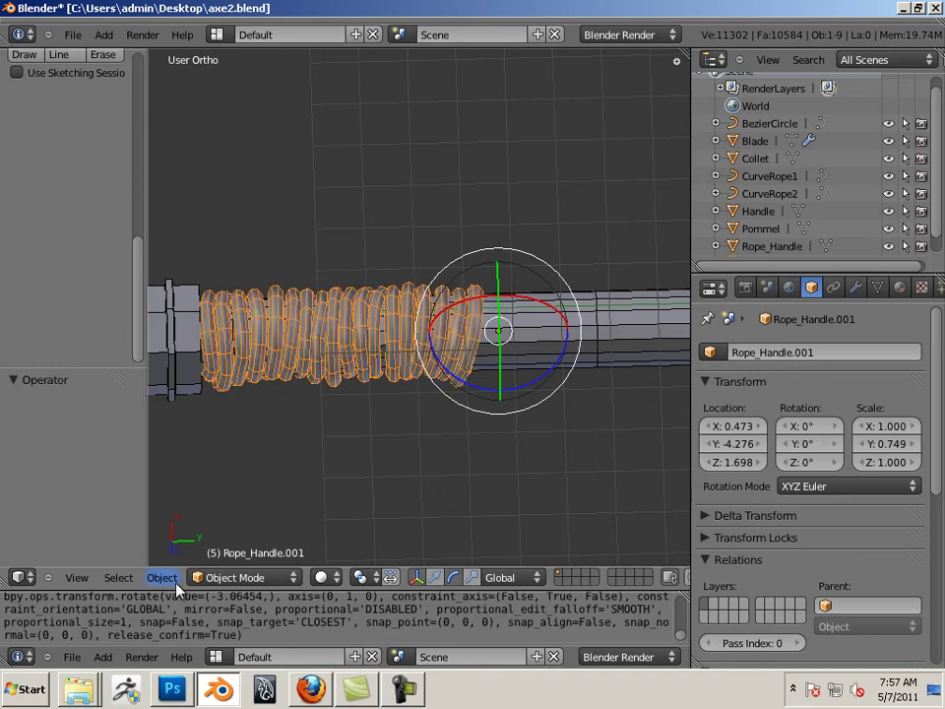
- Set the duplicated wrap's origin to its geometry and rotate it about -160.6° around Y
{"action": "left_click", "coordinate": [162, 577]}
{"action": "mouse_move", "coordinate": [197, 518]}
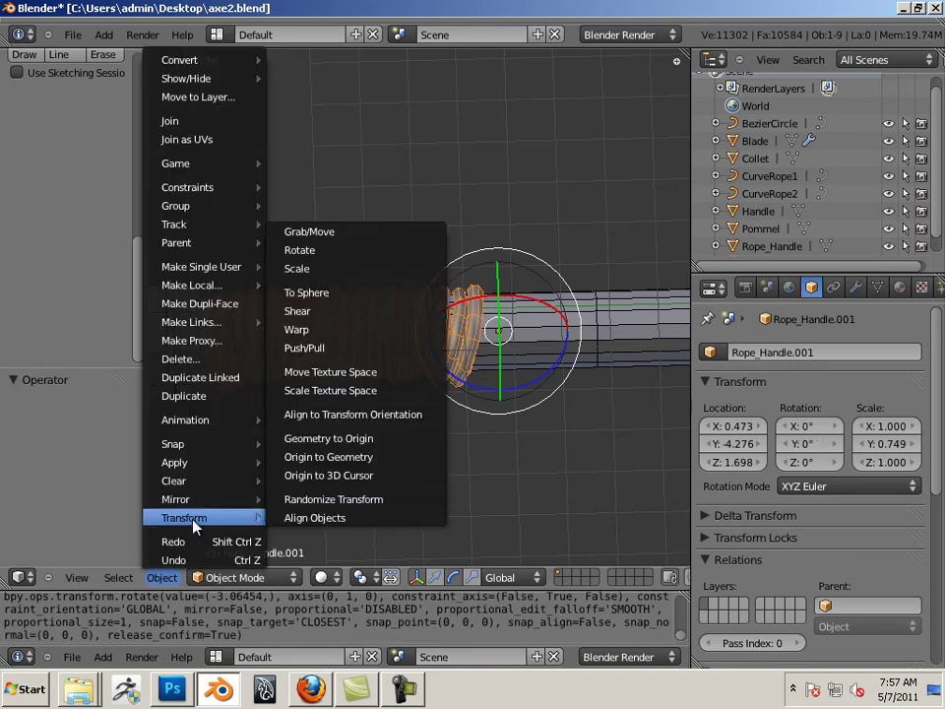
{"action": "left_click", "coordinate": [332, 458]}
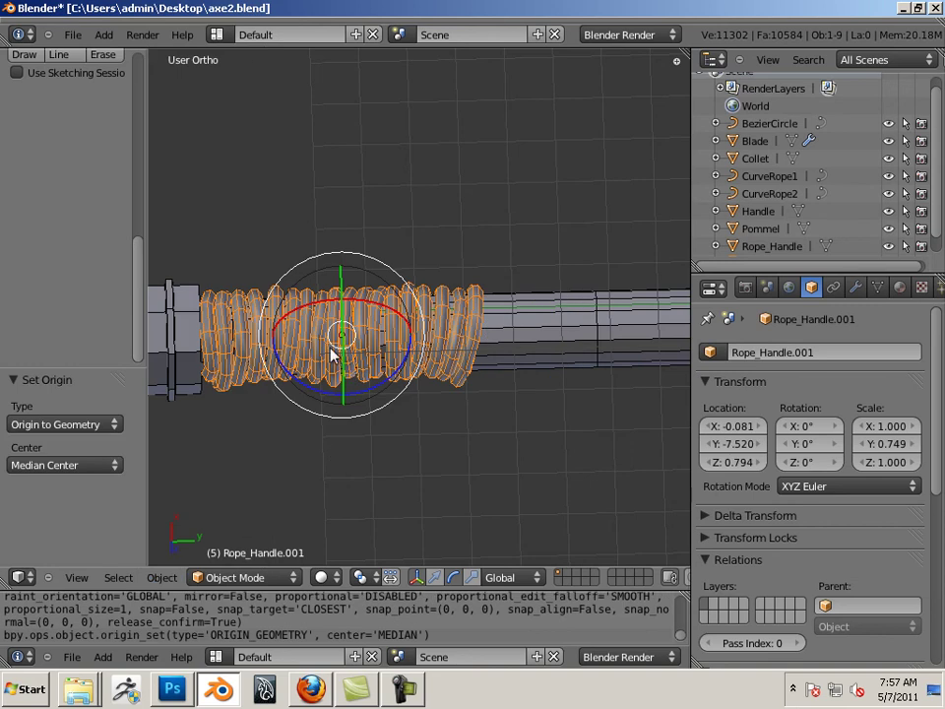
{"action": "left_click_drag", "start_coordinate": [346, 375], "coordinate": [345, 316]}
{"action": "key", "text": "a"}
- Examine how the rope wraps sit along the handle at the pommel and blade ends
{"action": "scroll", "coordinate": [482, 429], "scroll_direction": "down", "scroll_amount": 5}
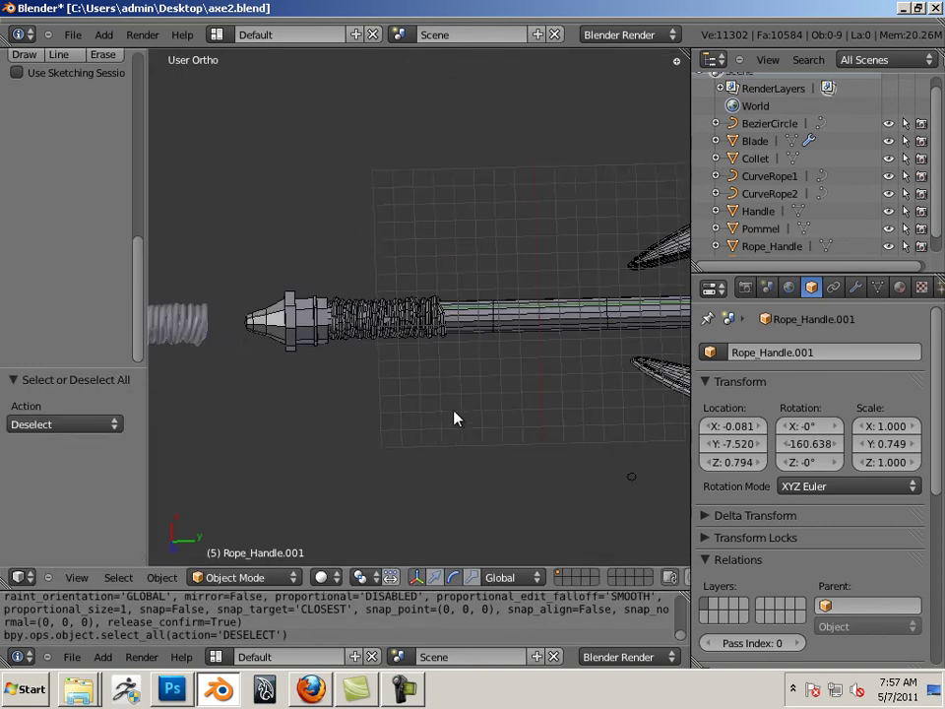
{"action": "middle_click_drag", "start_coordinate": [435, 421], "coordinate": [287, 445], "text": "shift"}
{"action": "scroll", "coordinate": [347, 439], "scroll_direction": "up", "scroll_amount": 1}
{"action": "scroll", "coordinate": [347, 435], "scroll_direction": "up", "scroll_amount": 2}
{"action": "middle_click_drag", "start_coordinate": [399, 364], "coordinate": [639, 353], "text": "shift"}
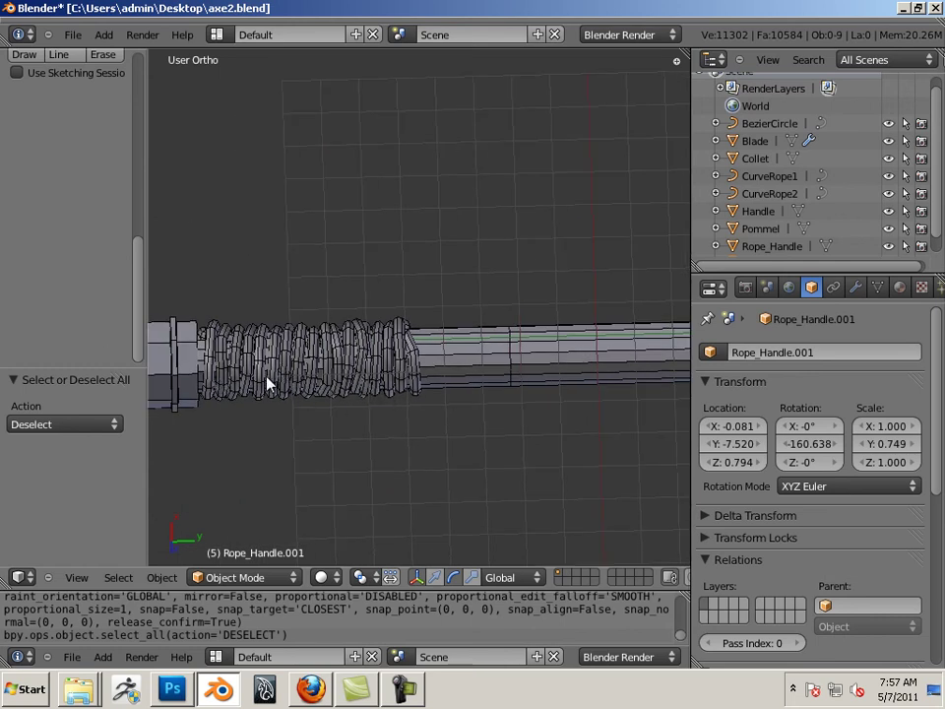
{"action": "scroll", "coordinate": [468, 438], "scroll_direction": "down", "scroll_amount": 3}
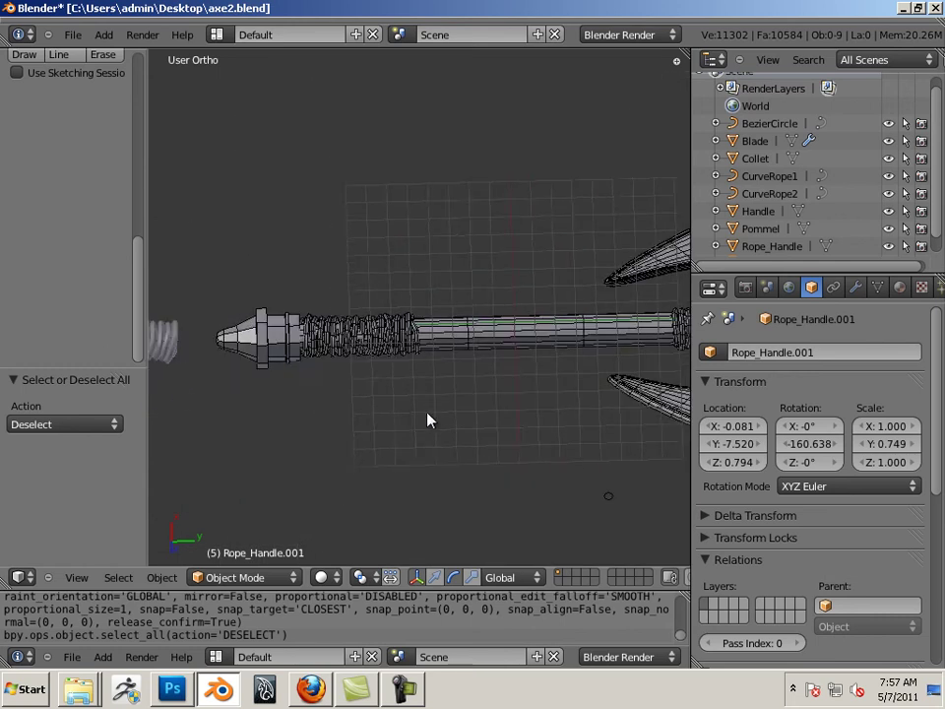
{"action": "middle_click_drag", "start_coordinate": [429, 418], "coordinate": [405, 357]}
- Duplicate the collet inside the blade, keeping the copy in its original position
{"action": "key", "text": "a"}
{"action": "right_click", "coordinate": [416, 299]}
{"action": "scroll", "coordinate": [405, 357], "scroll_direction": "up", "scroll_amount": 1}
{"action": "scroll", "coordinate": [404, 362], "scroll_direction": "up", "scroll_amount": 4, "text": "ctrl"}
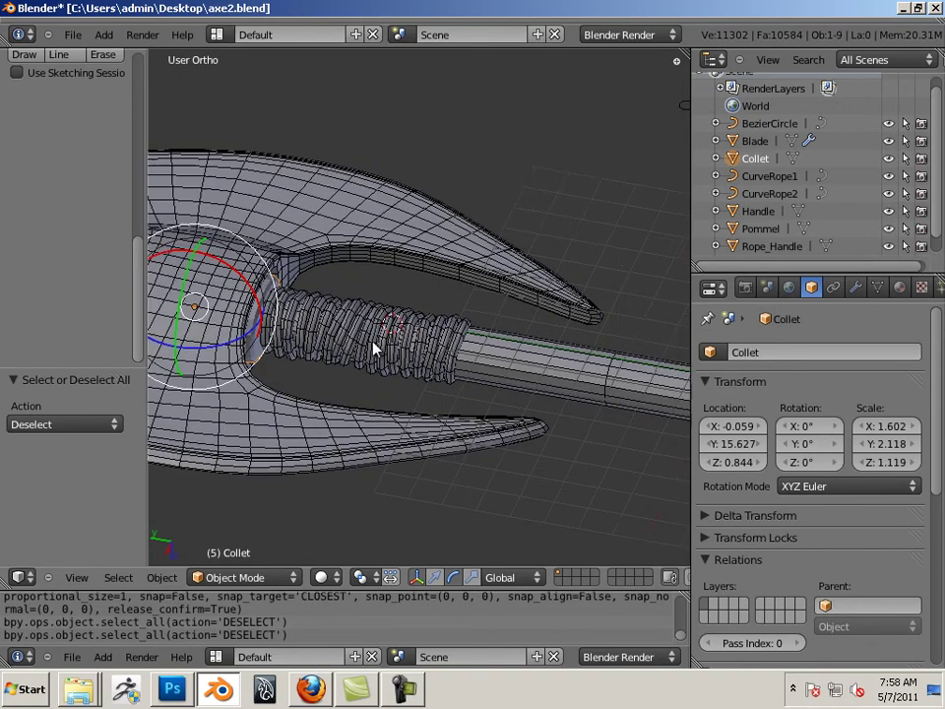
{"action": "key", "text": "w"}
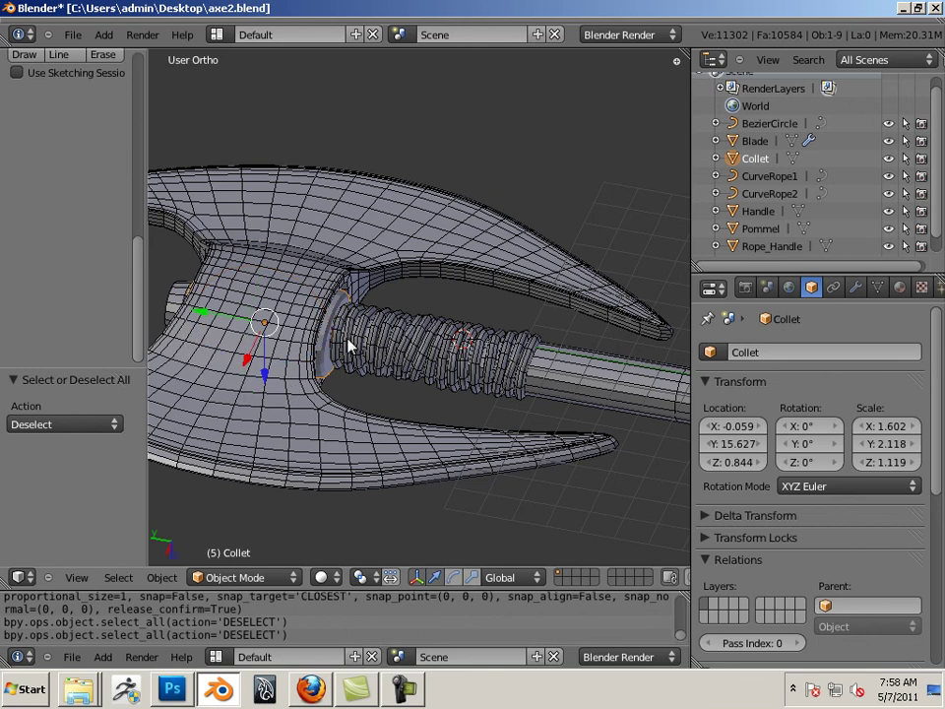
{"action": "key", "text": "shift+d"}
{"action": "left_click", "coordinate": [246, 320]}
- Move the collet copy about -10.55 units along Y onto the handle below the upper rope wrap
{"action": "key", "text": "g"}
{"action": "key", "text": "y"}
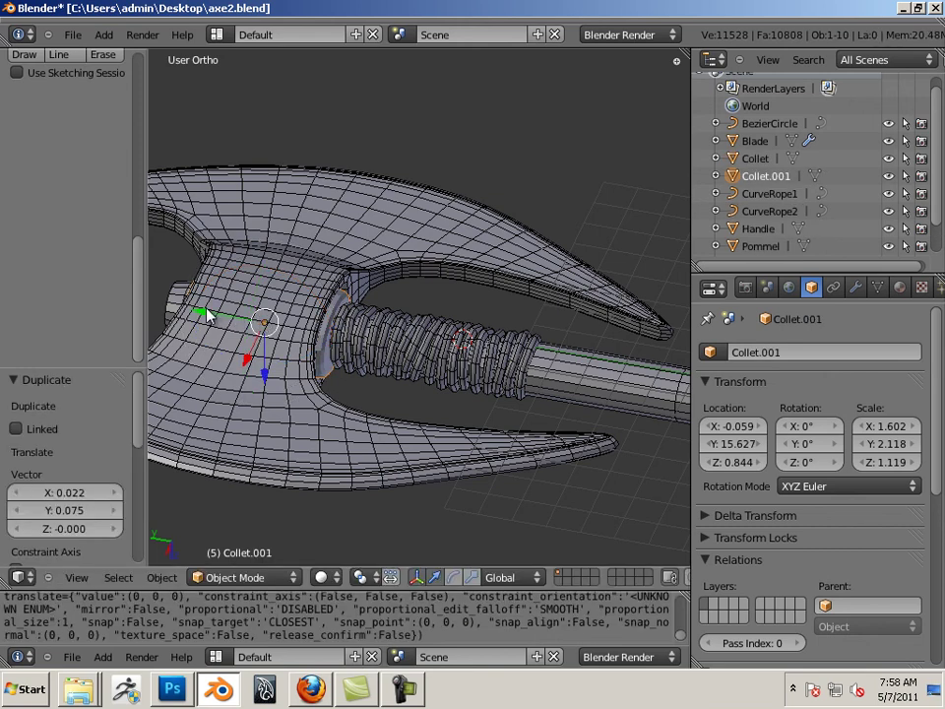
{"action": "left_click", "coordinate": [556, 386]}
{"action": "middle_click_drag", "start_coordinate": [570, 390], "coordinate": [440, 369], "text": "shift"}
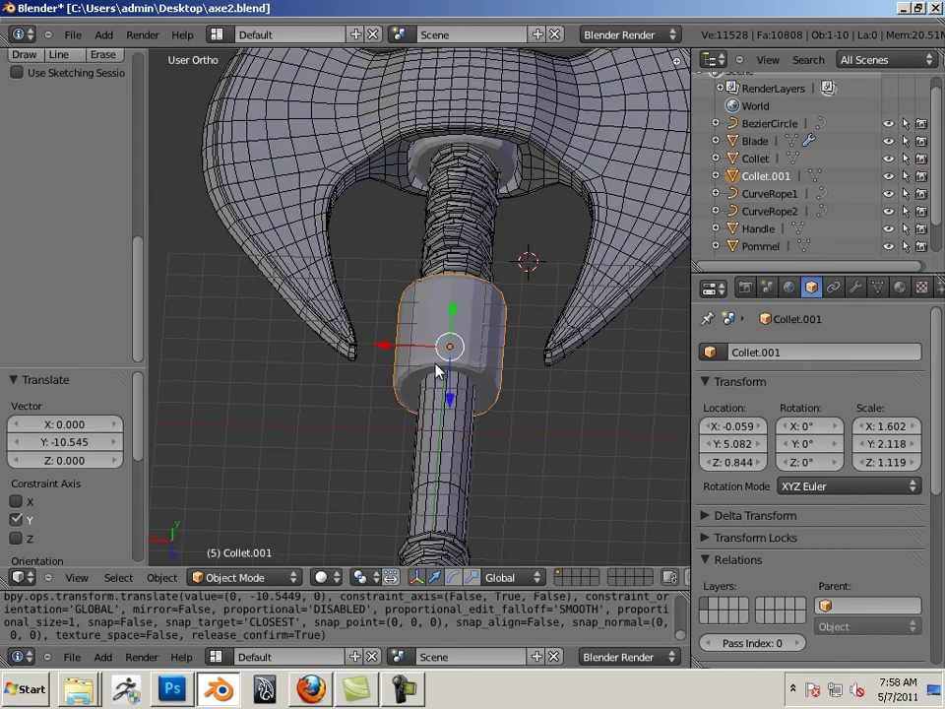
- Scale the collet copy by about 0.549 along X, 0.91 along Y and 0.853 along Z to fit the handle
{"action": "key", "text": "s"}
{"action": "key", "text": "x"}
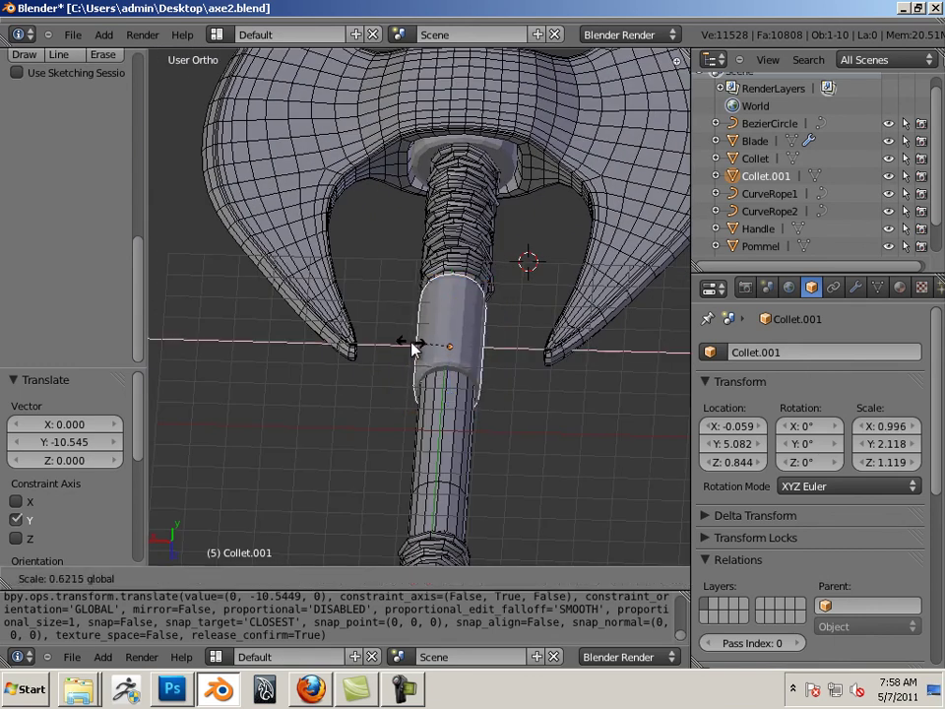
{"action": "left_click", "coordinate": [424, 342]}
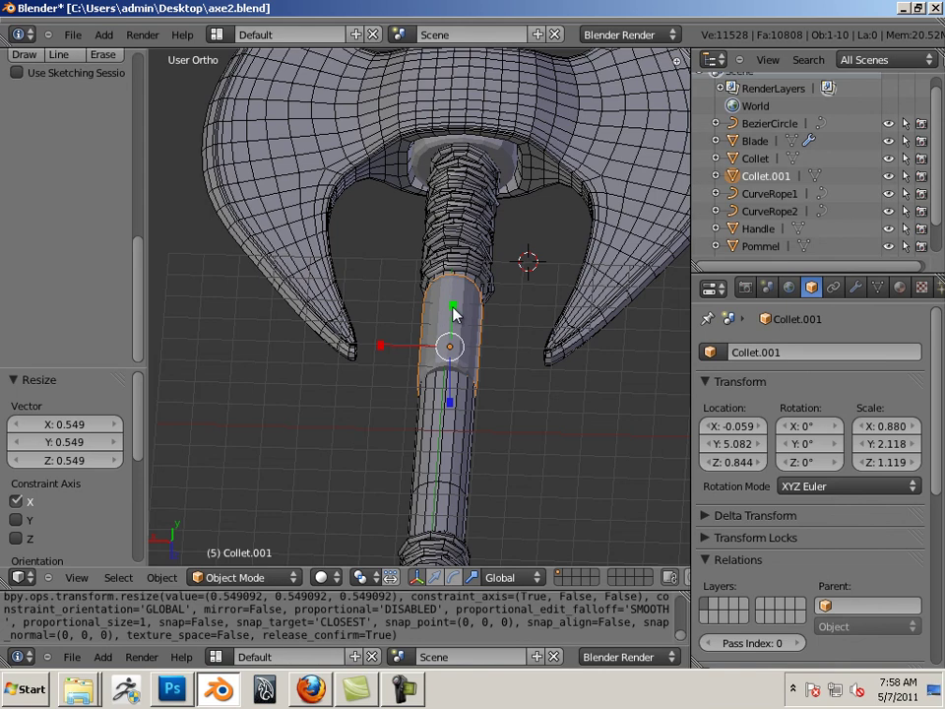
{"action": "key", "text": "s"}
{"action": "key", "text": "y"}
{"action": "left_click", "coordinate": [453, 317]}
{"action": "middle_click_drag", "start_coordinate": [526, 394], "coordinate": [472, 351]}
{"action": "key", "text": "s"}
{"action": "key", "text": "z"}
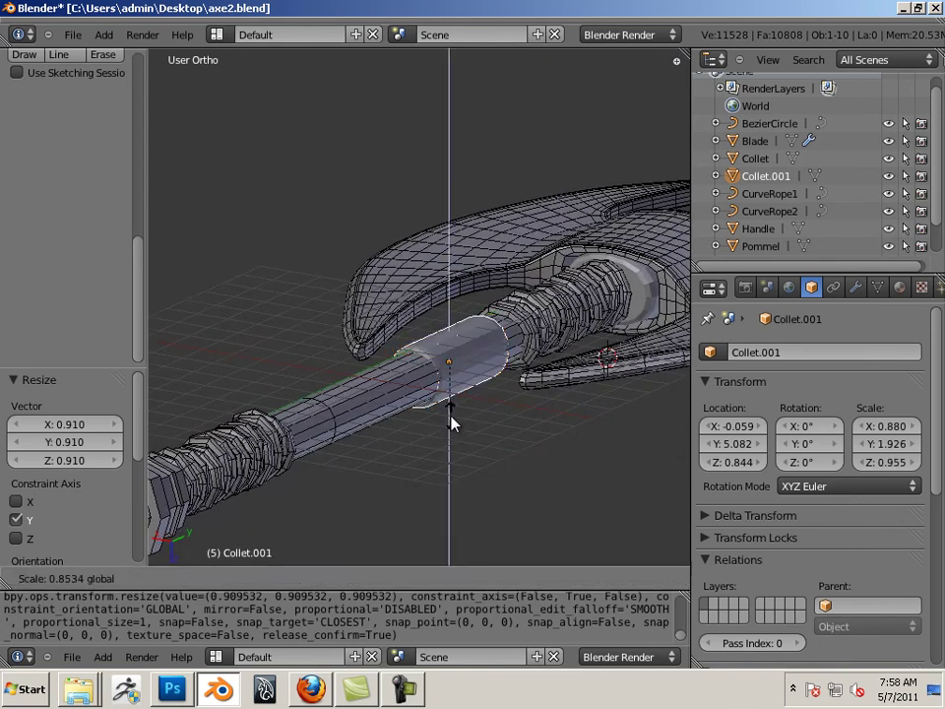
{"action": "left_click", "coordinate": [449, 422]}
- Widen the collet copy by 1.03 along X and lengthen it by about 1.357 along Y up to the rope wrap
{"action": "middle_click_drag", "start_coordinate": [449, 421], "coordinate": [505, 385]}
{"action": "key", "text": "s"}
{"action": "key", "text": "x"}
{"action": "left_click", "coordinate": [388, 354]}
{"action": "key", "text": "s"}
{"action": "key", "text": "y"}
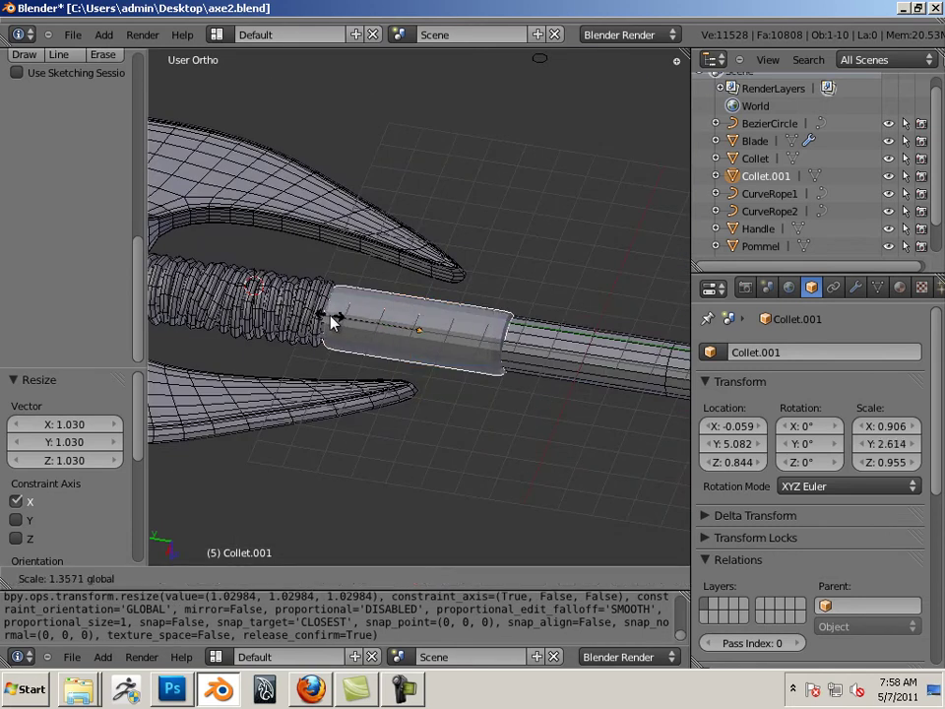
{"action": "left_click", "coordinate": [339, 322]}
- Move the collet copy about -0.09 units along Z and -0.06 units along X towards the handle's axis
{"action": "key", "text": "a"}
{"action": "scroll", "coordinate": [478, 413], "scroll_direction": "down", "scroll_amount": 6}
{"action": "middle_click_drag", "start_coordinate": [477, 413], "coordinate": [434, 445]}
{"action": "scroll", "coordinate": [434, 445], "scroll_direction": "up", "scroll_amount": 7}
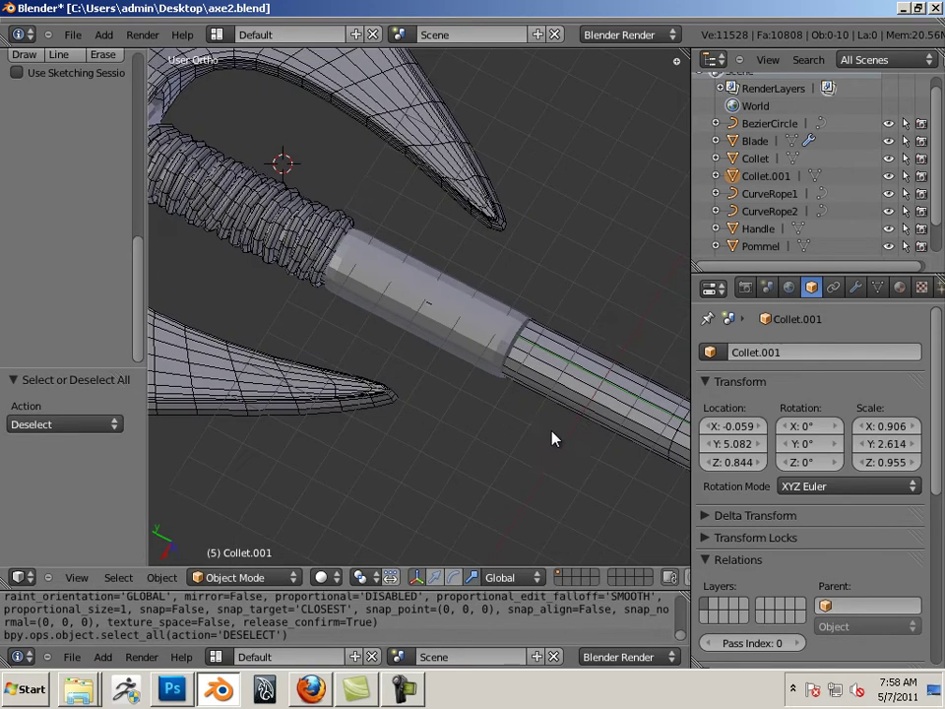
{"action": "key", "text": "a"}
{"action": "middle_click_drag", "start_coordinate": [601, 338], "coordinate": [460, 336]}
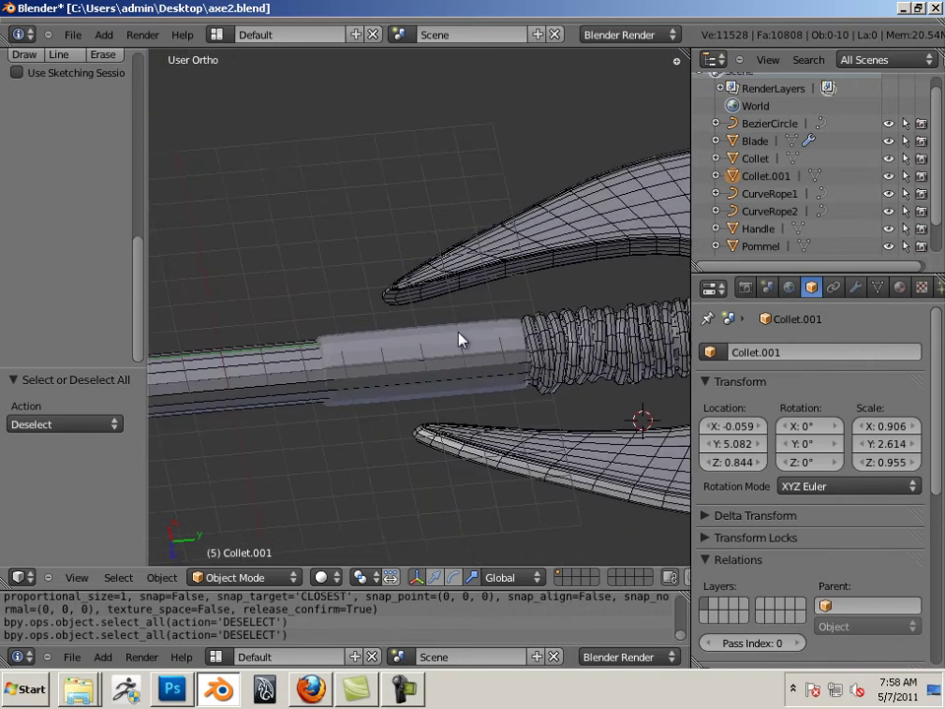
{"action": "right_click", "coordinate": [483, 344]}
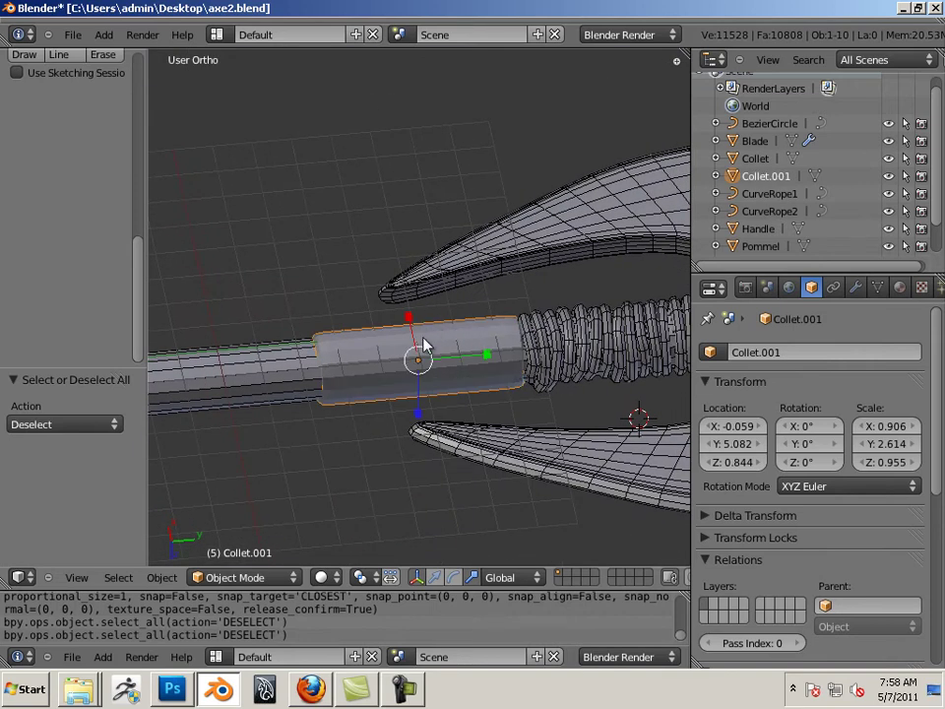
{"action": "key", "text": "ctrl+alt+g"}
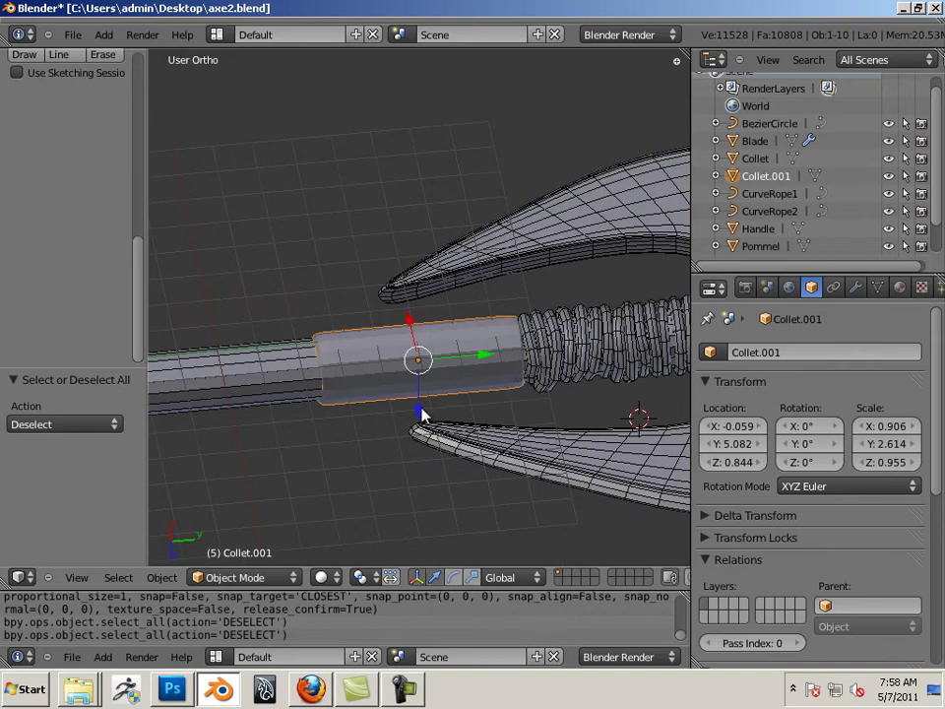
{"action": "left_click_drag", "start_coordinate": [422, 407], "coordinate": [424, 409]}
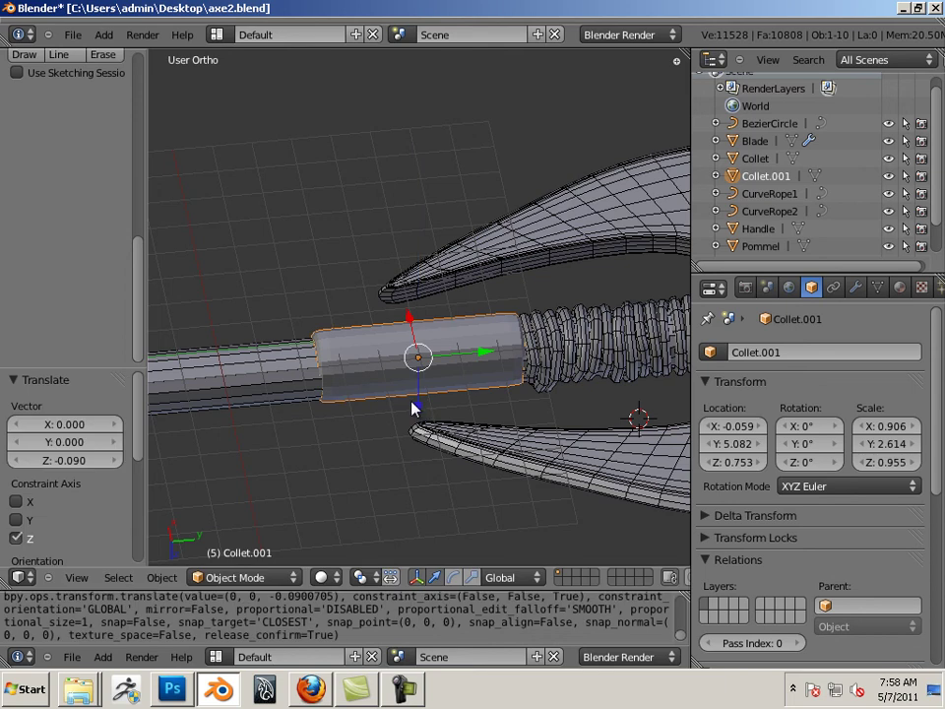
{"action": "middle_click_drag", "start_coordinate": [414, 407], "coordinate": [497, 390]}
{"action": "left_click_drag", "start_coordinate": [382, 333], "coordinate": [384, 331]}
- Shift the collet copy about 0.04 units along X to center it on the handle, undoing any excess nudge
{"action": "key", "text": "a"}
{"action": "middle_click_drag", "start_coordinate": [473, 445], "coordinate": [449, 375]}
{"action": "right_click", "coordinate": [453, 372]}
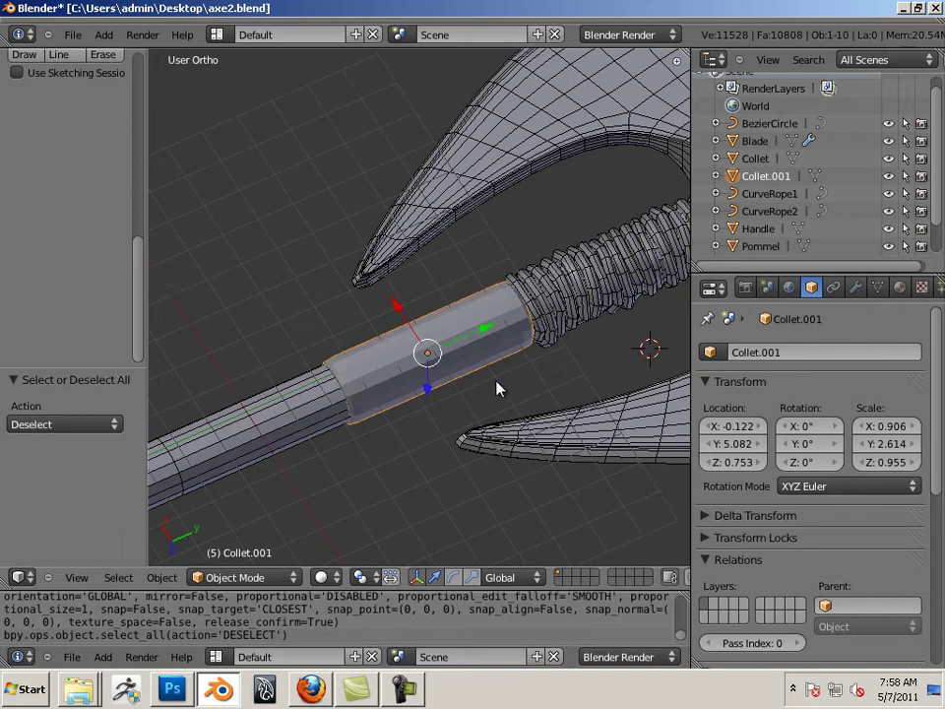
{"action": "middle_click_drag", "start_coordinate": [567, 392], "coordinate": [469, 336]}
{"action": "key", "text": "a"}
{"action": "scroll", "coordinate": [414, 374], "scroll_direction": "down", "scroll_amount": 5}
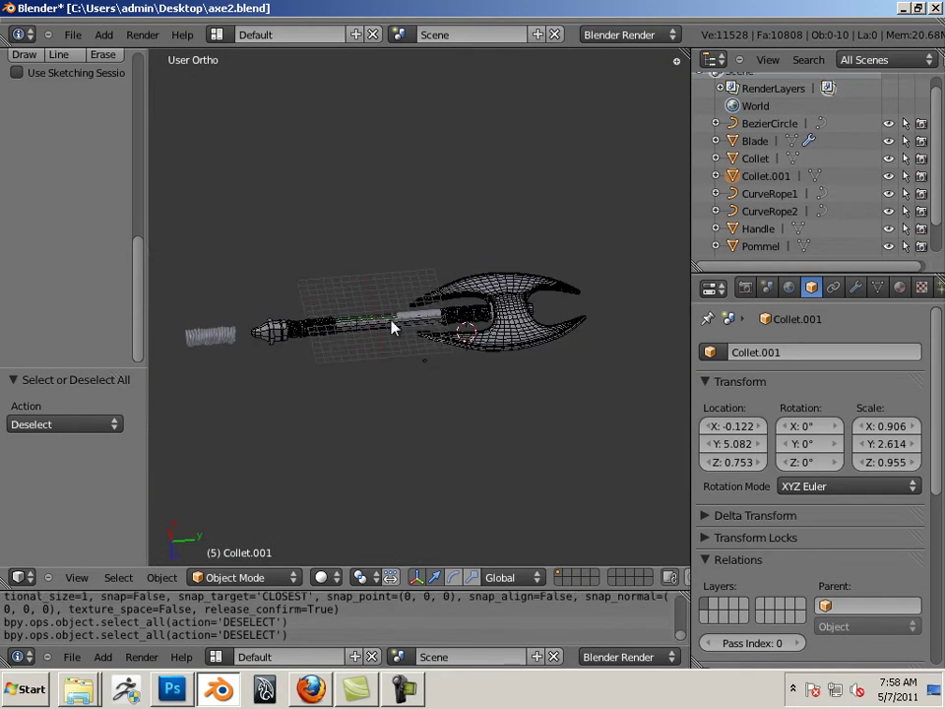
{"action": "middle_click_drag", "start_coordinate": [401, 375], "coordinate": [476, 314]}
{"action": "scroll", "coordinate": [473, 350], "scroll_direction": "up", "scroll_amount": 7}
{"action": "right_click", "coordinate": [416, 344]}
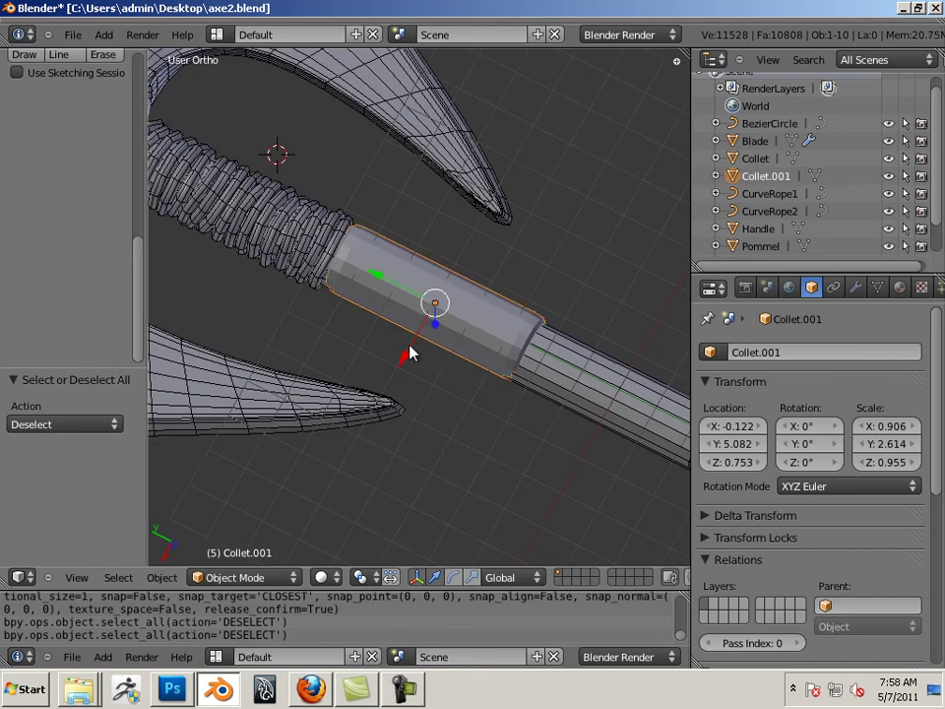
{"action": "left_click_drag", "start_coordinate": [413, 351], "coordinate": [406, 358]}
{"action": "scroll", "coordinate": [483, 439], "scroll_direction": "down", "scroll_amount": 4}
{"action": "middle_click_drag", "start_coordinate": [484, 439], "coordinate": [398, 353]}
{"action": "left_click_drag", "start_coordinate": [399, 353], "coordinate": [405, 353]}
{"action": "key", "text": "ctrl+z"}
- Move the two loose rope curves beyond the pommel about -14.37 units along Y, away from the axe
{"action": "key", "text": "a"}
{"action": "middle_click_drag", "start_coordinate": [591, 399], "coordinate": [509, 317]}
{"action": "right_click", "coordinate": [540, 351]}
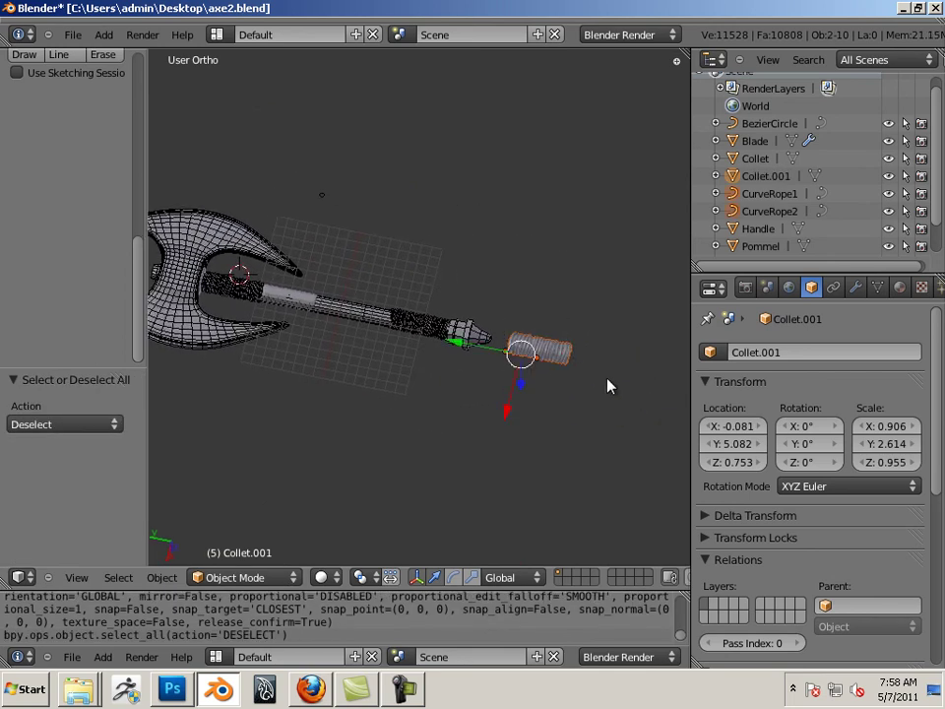
{"action": "left_click_drag", "start_coordinate": [487, 359], "coordinate": [576, 380]}
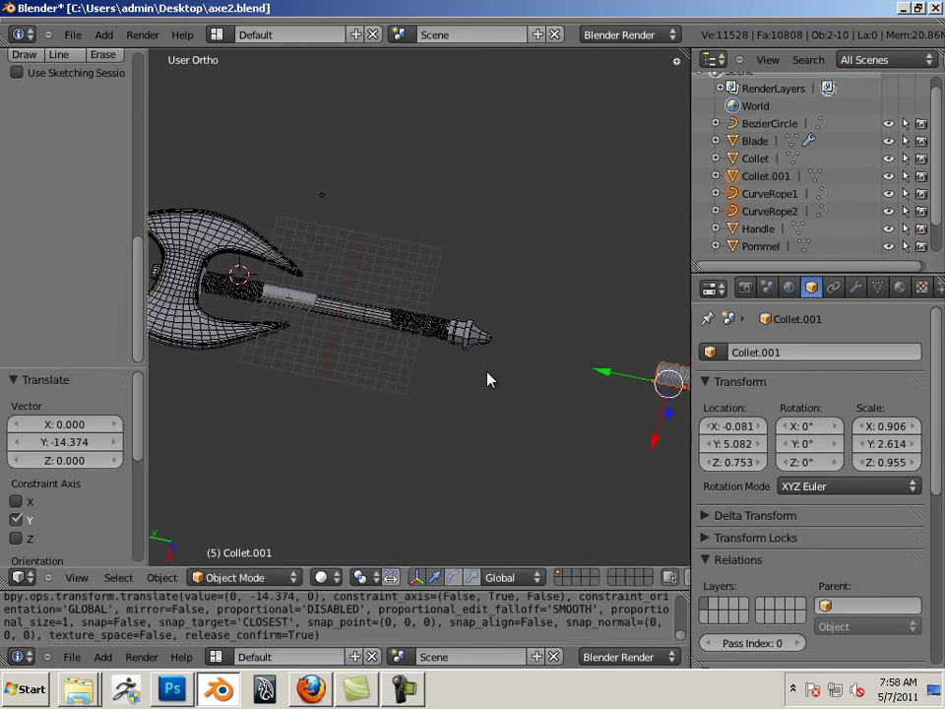
- Add a Multiresolution modifier to the pommel and subdivide it once with Catmull-Clark
{"action": "scroll", "coordinate": [489, 378], "scroll_direction": "up", "scroll_amount": 5}
{"action": "right_click", "coordinate": [565, 394]}
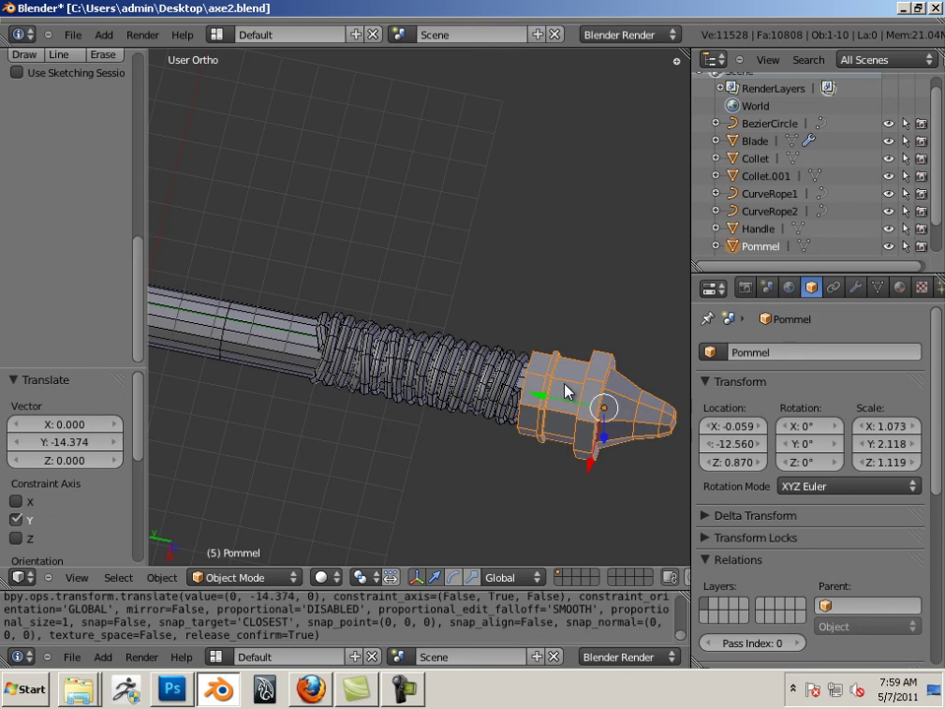
{"action": "left_click", "coordinate": [856, 287]}
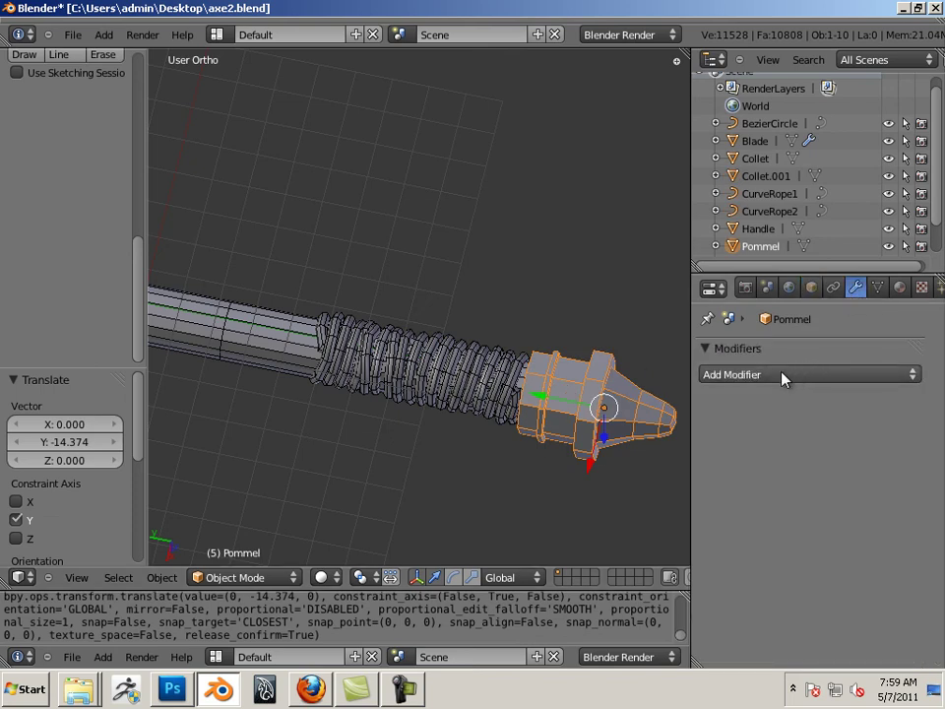
{"action": "left_click", "coordinate": [785, 376]}
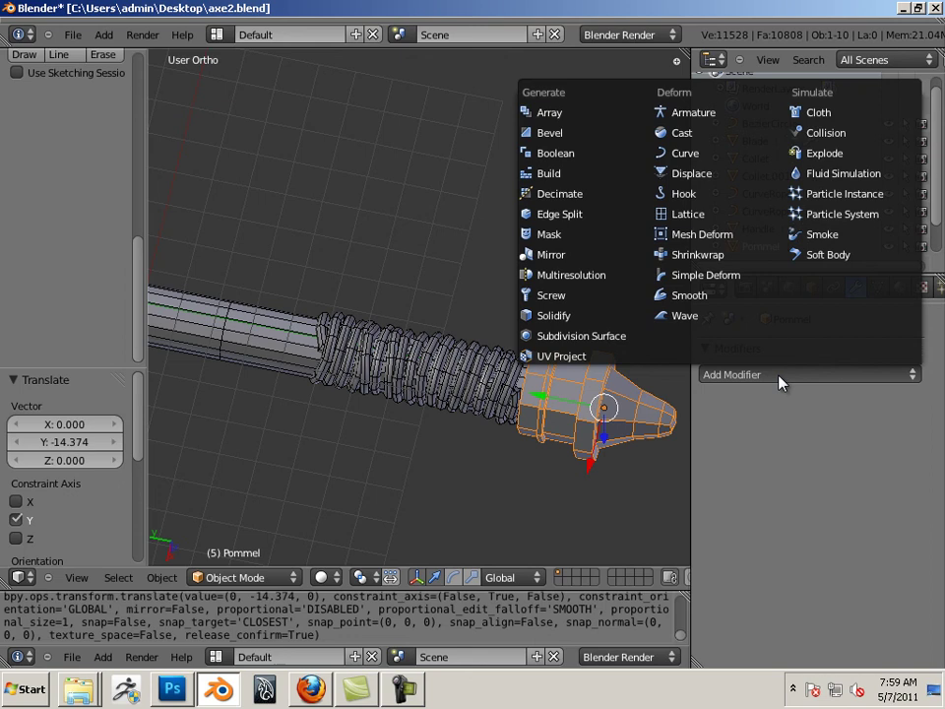
{"action": "left_click", "coordinate": [608, 287]}
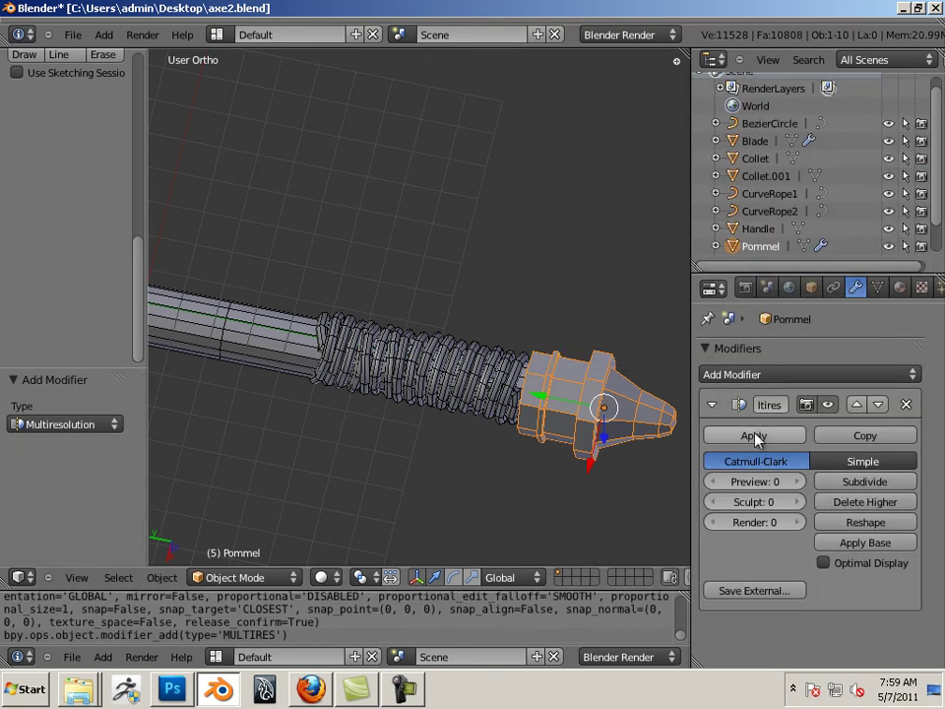
{"action": "left_click", "coordinate": [865, 481]}
{"action": "left_click", "coordinate": [591, 455]}
- Examine the subdivided pommel, the rope wraps and the blade along the axe with nothing selected
{"action": "scroll", "coordinate": [633, 457], "scroll_direction": "down", "scroll_amount": 1}
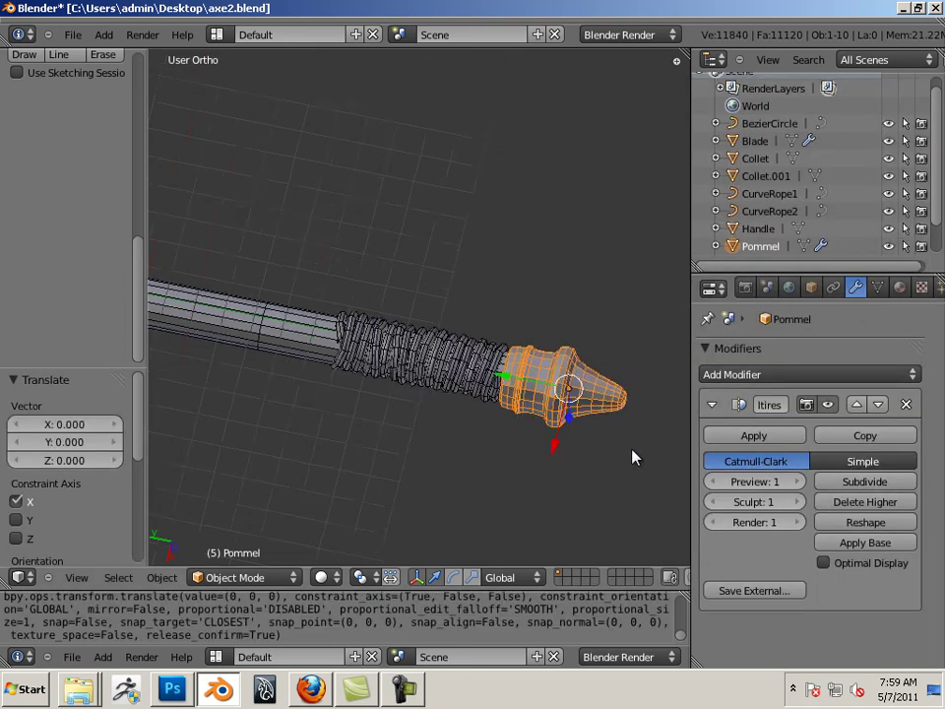
{"action": "scroll", "coordinate": [601, 455], "scroll_direction": "down", "scroll_amount": 1}
{"action": "key", "text": "a"}
{"action": "scroll", "coordinate": [493, 428], "scroll_direction": "up", "scroll_amount": 5}
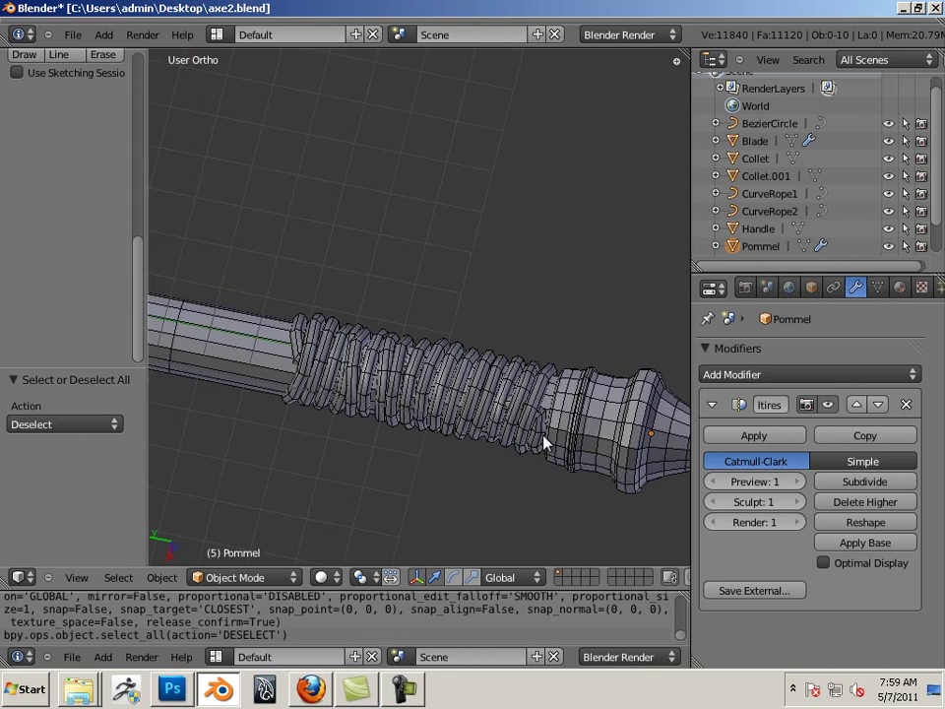
{"action": "middle_click_drag", "start_coordinate": [350, 366], "coordinate": [434, 380], "text": "shift"}
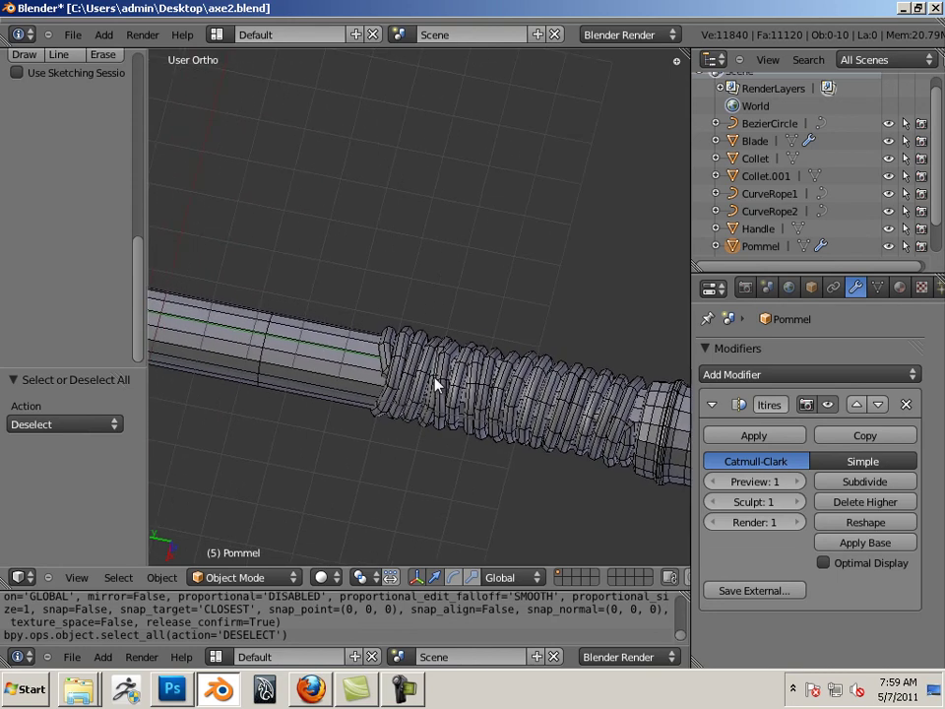
{"action": "scroll", "coordinate": [434, 380], "scroll_direction": "down", "scroll_amount": 3}
{"action": "middle_click_drag", "start_coordinate": [323, 345], "coordinate": [216, 428], "text": "shift"}
{"action": "scroll", "coordinate": [496, 412], "scroll_direction": "down", "scroll_amount": 3}
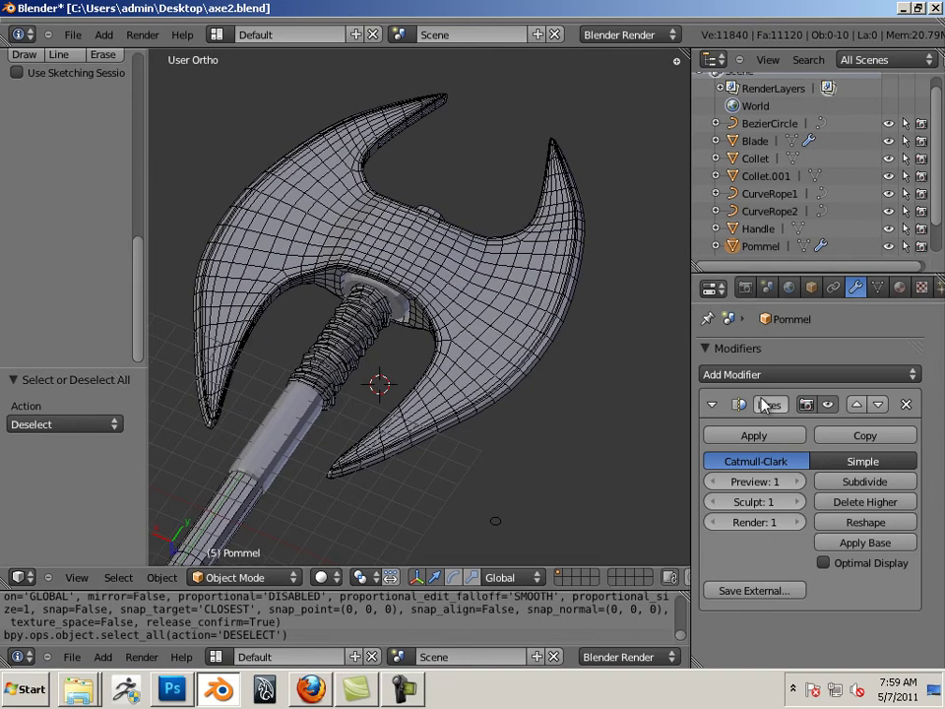